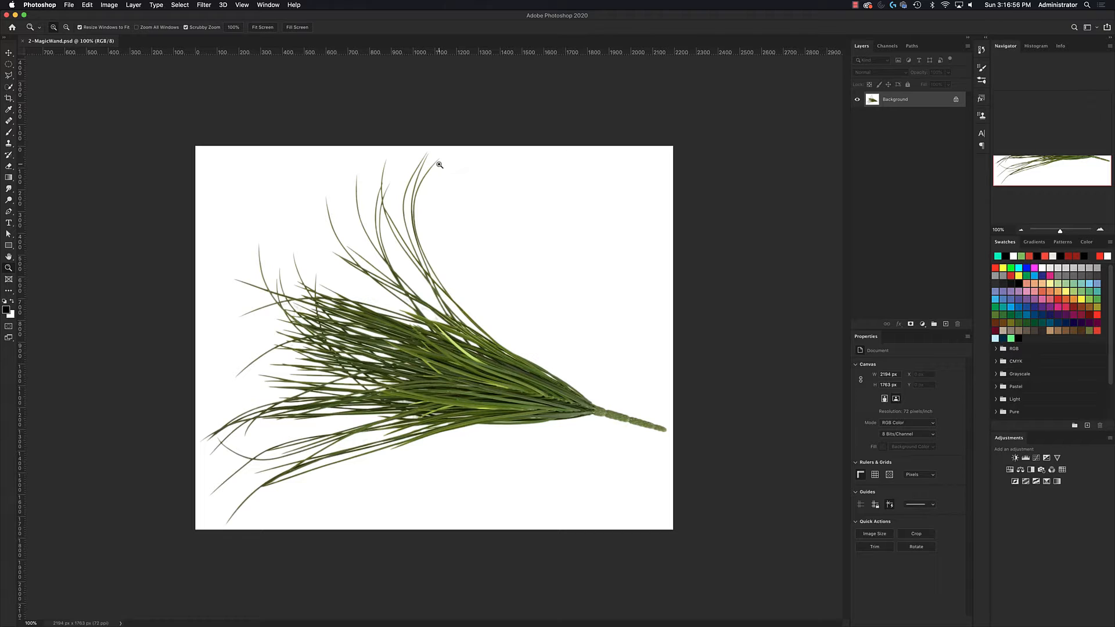
# Select the grass automatically with Select Subject, inspect the selection edges up close, and deselect
pyautogui.click(10, 87)
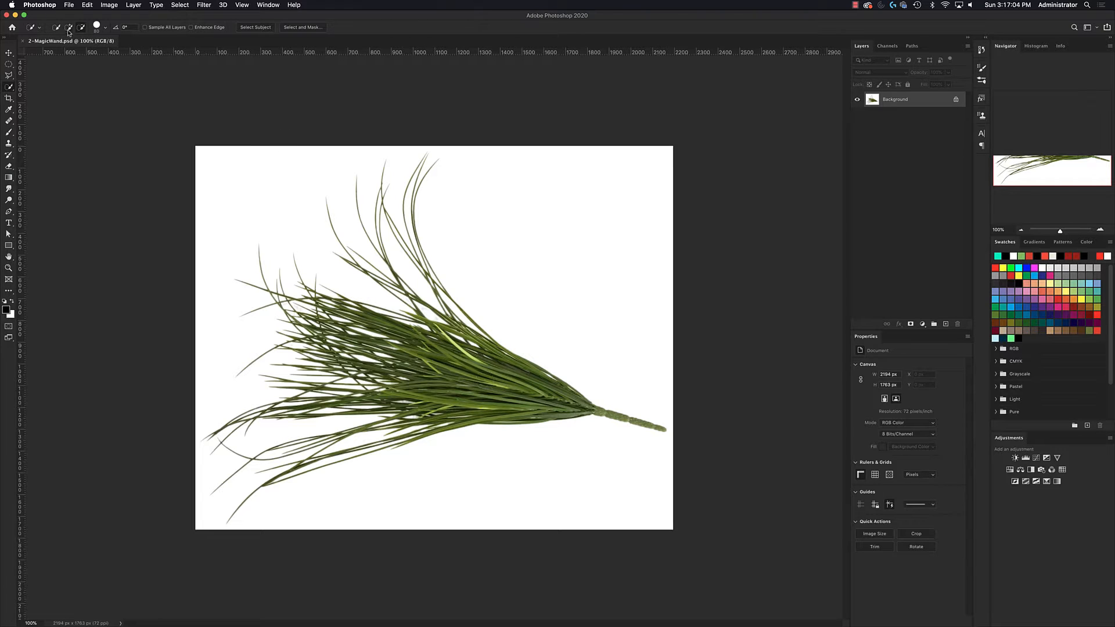
pyautogui.click(255, 28)
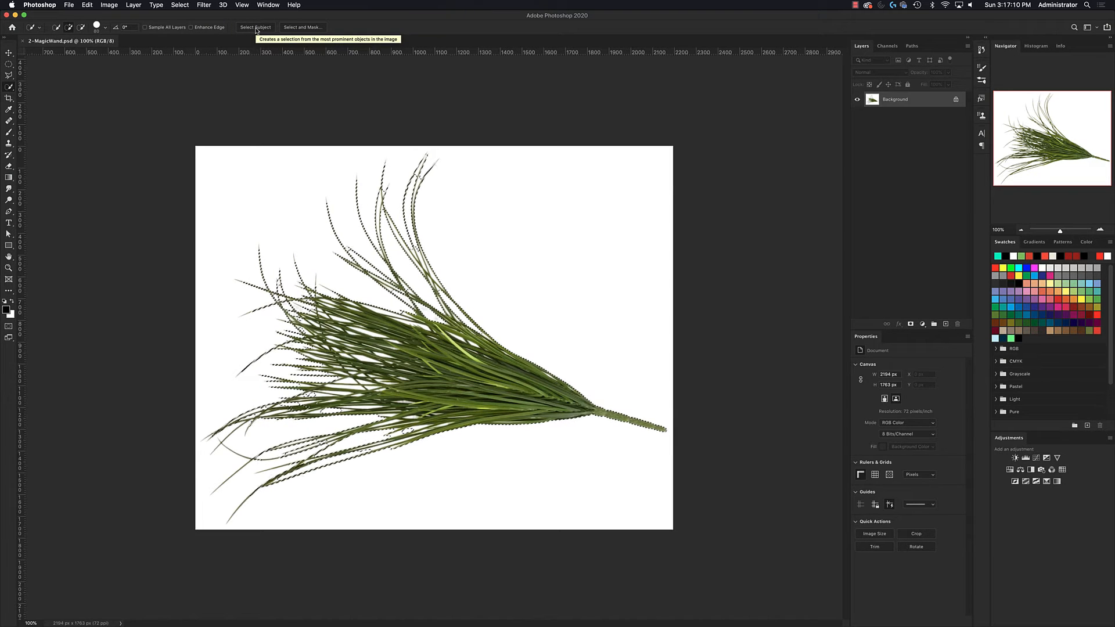
pyautogui.press('z')
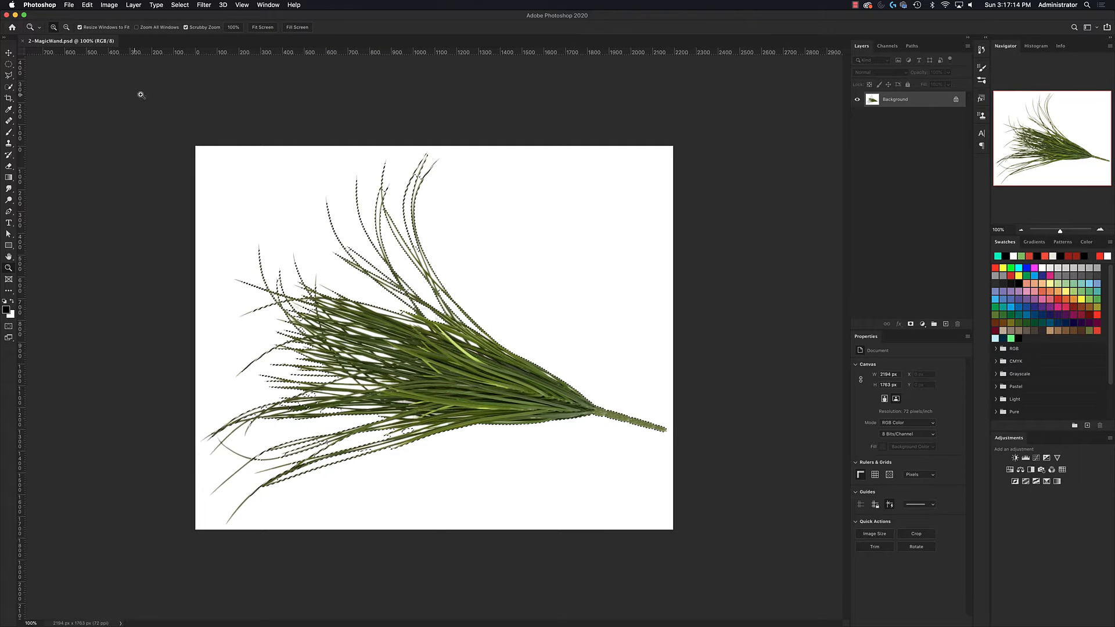
pyautogui.click(404, 259)
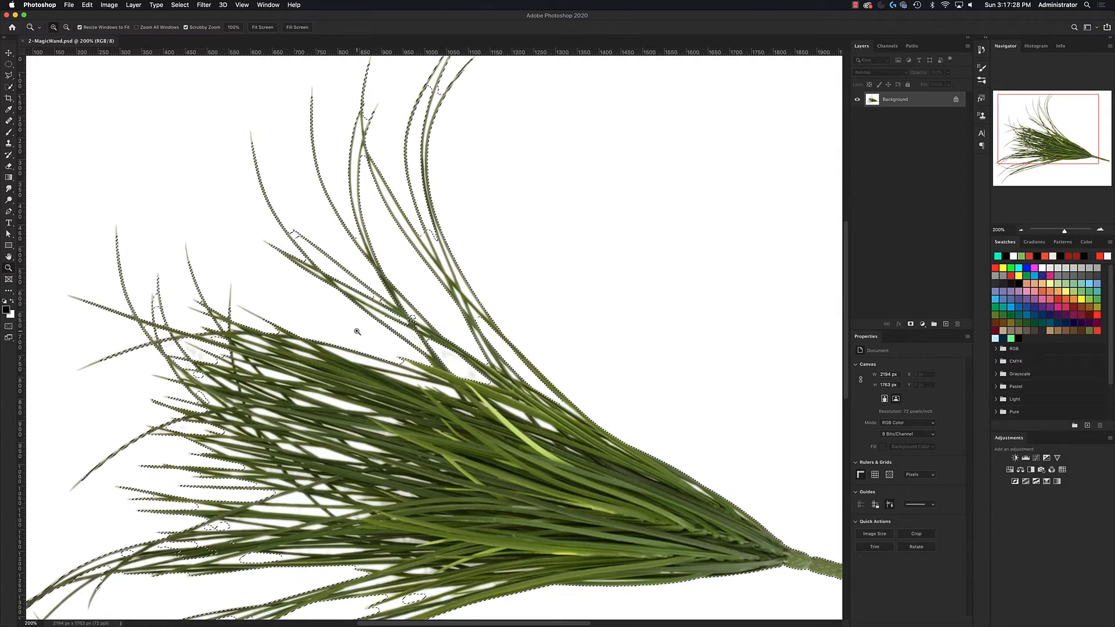
pyautogui.scroll(-2, 357, 332)
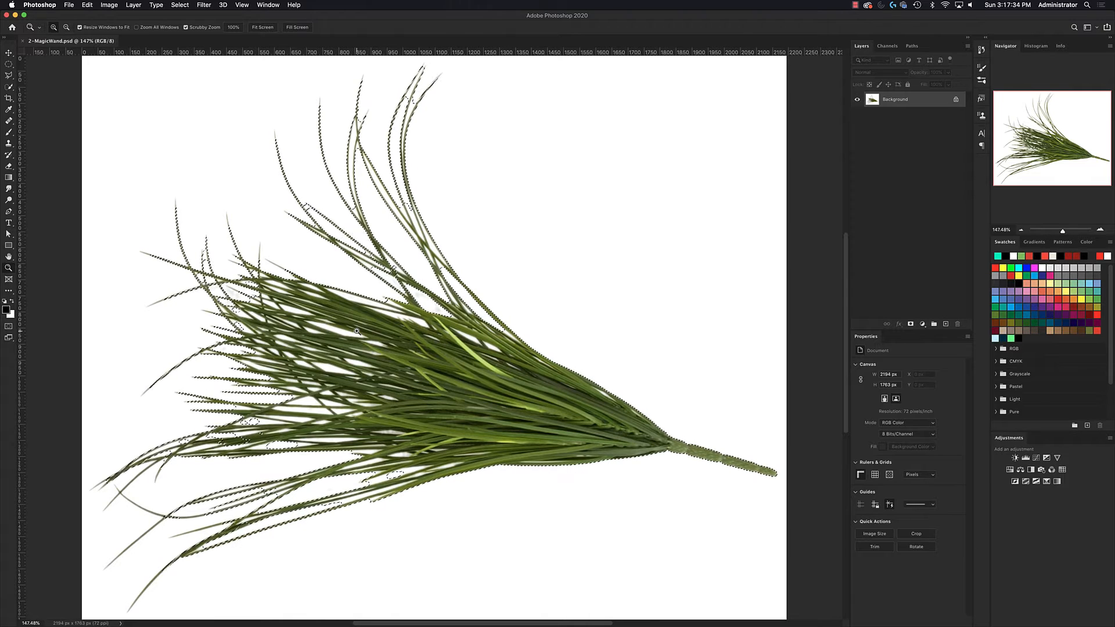
pyautogui.click(234, 27)
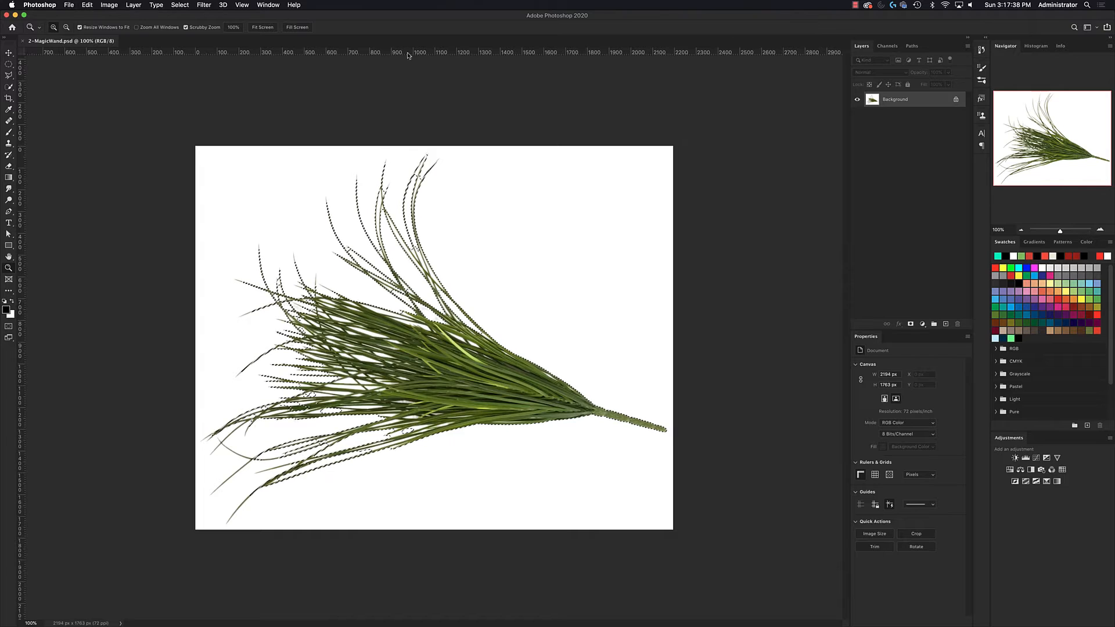
pyautogui.click(266, 27)
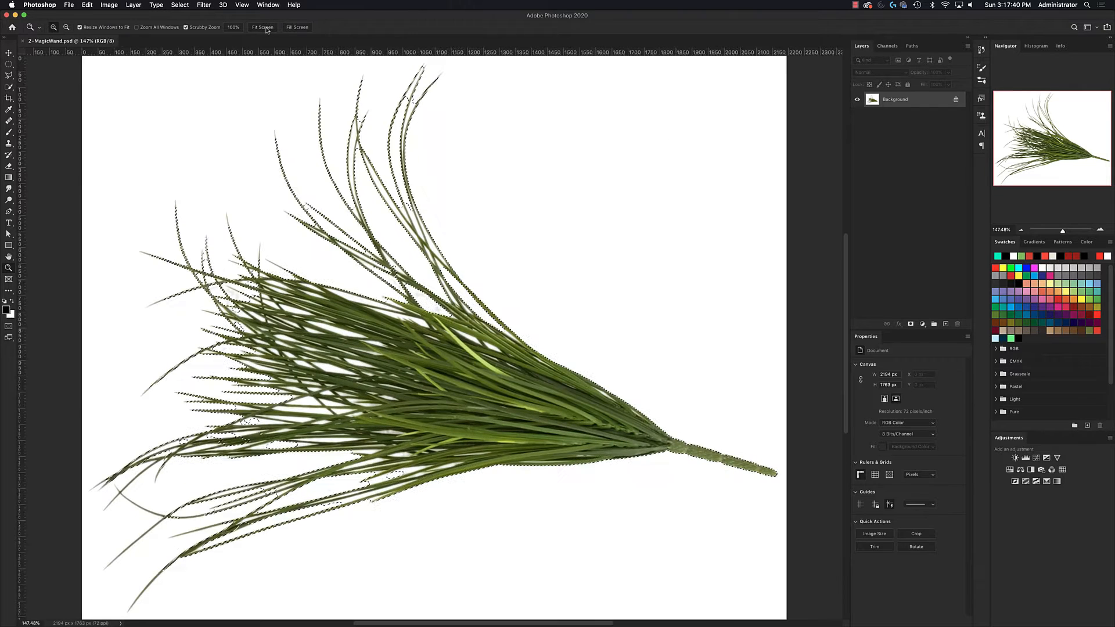
pyautogui.click(233, 27)
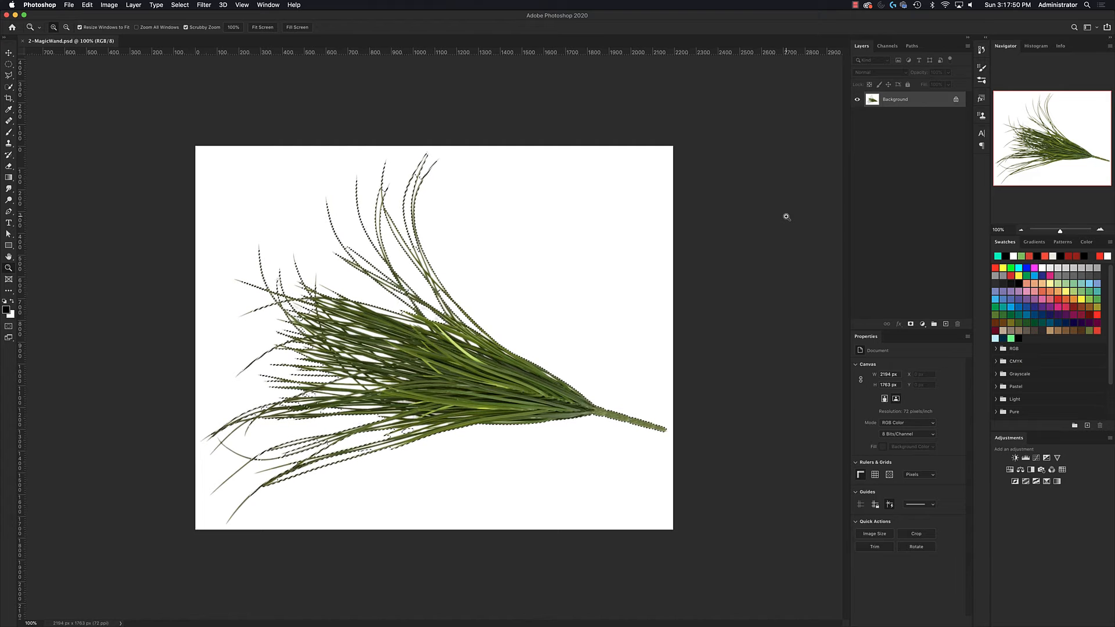
pyautogui.press('super+d')
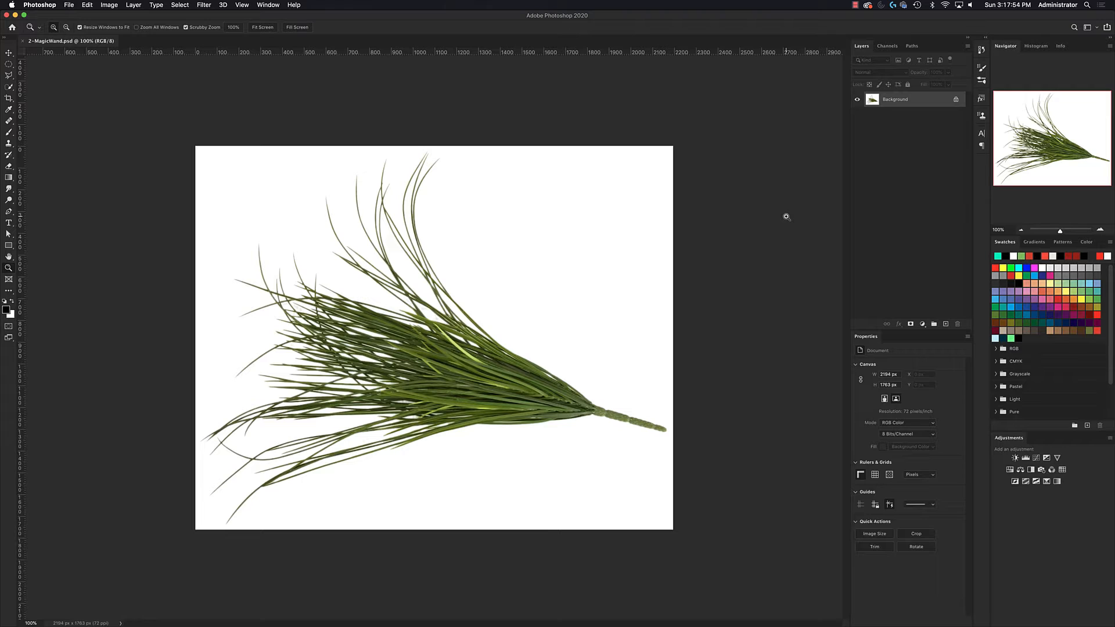
# Try the Quick Selection tool on the dense middle of the grass and clear the resulting selection
pyautogui.click(9, 87)
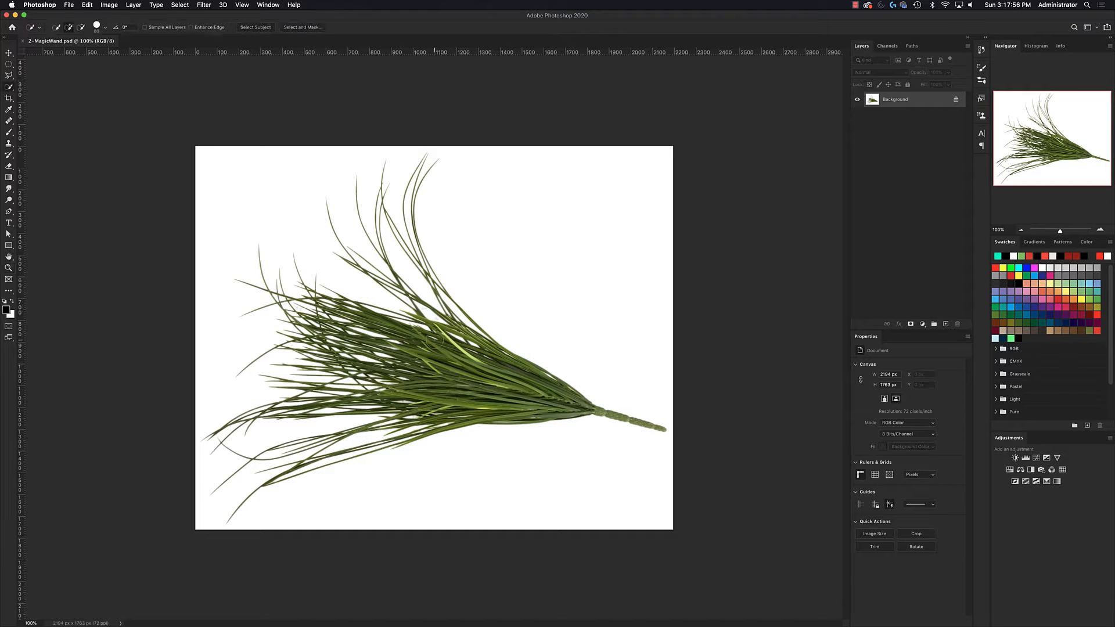
pyautogui.moveTo(501, 380)
pyautogui.mouseDown()
pyautogui.moveTo(488, 392)
pyautogui.moveTo(386, 350)
pyautogui.moveTo(410, 357)
pyautogui.moveTo(401, 342)
pyautogui.mouseUp()
pyautogui.moveTo(481, 384); pyautogui.dragTo(372, 374)
pyautogui.press('super+d')
# Try the Quick Selection tool on the white background above the stem, check its edge along the grass, and deselect
pyautogui.moveTo(593, 302); pyautogui.dragTo(498, 246)
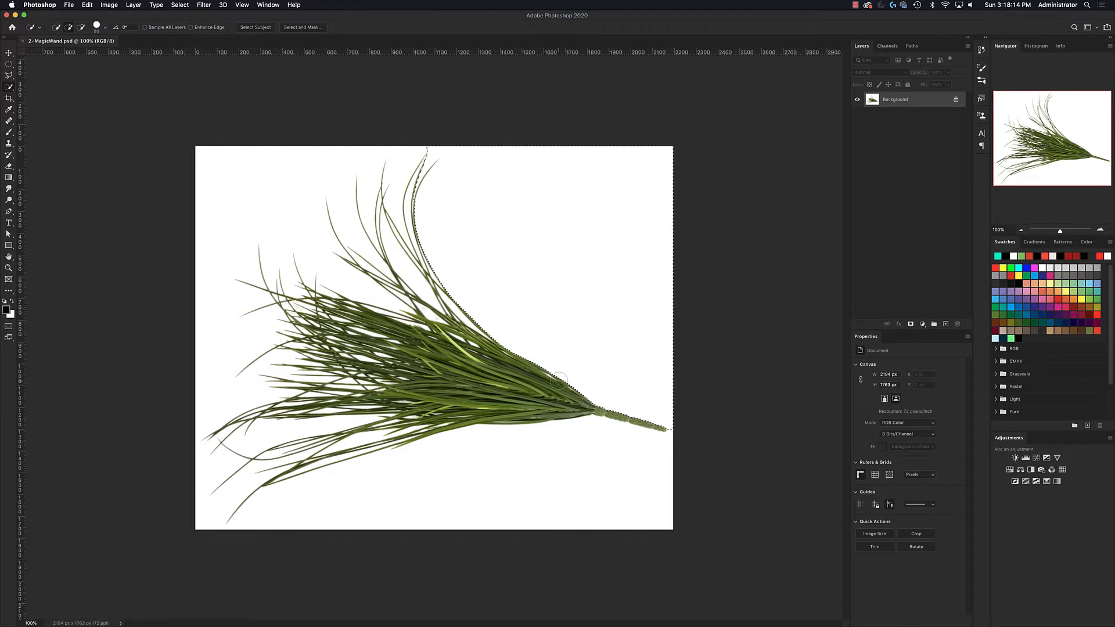
pyautogui.press('z')
pyautogui.click(542, 367)
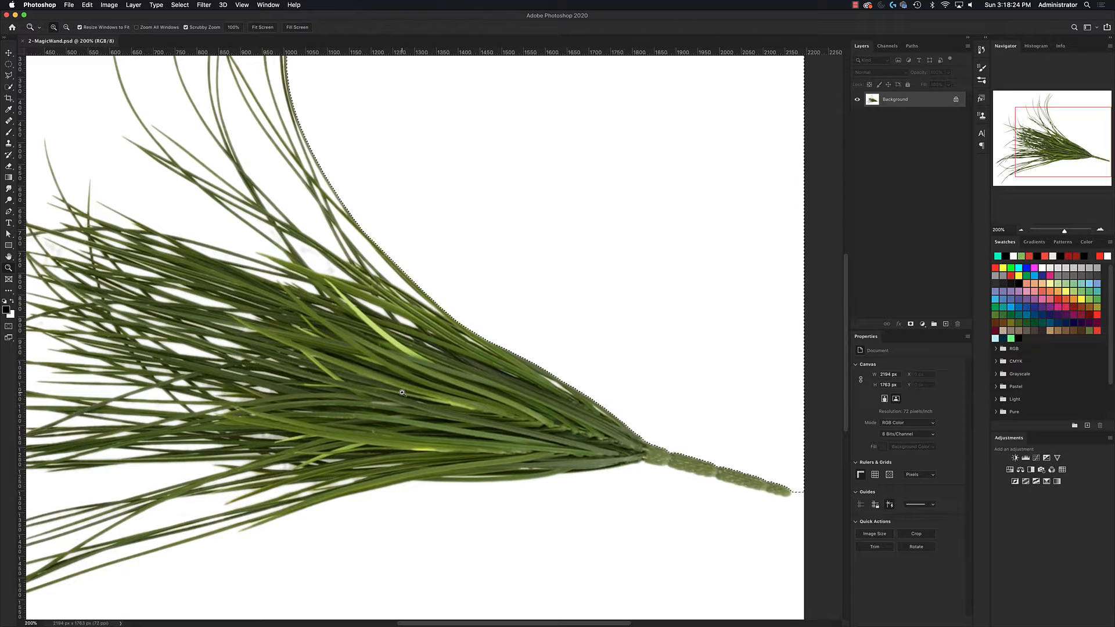
pyautogui.scroll(-2, 402, 392)
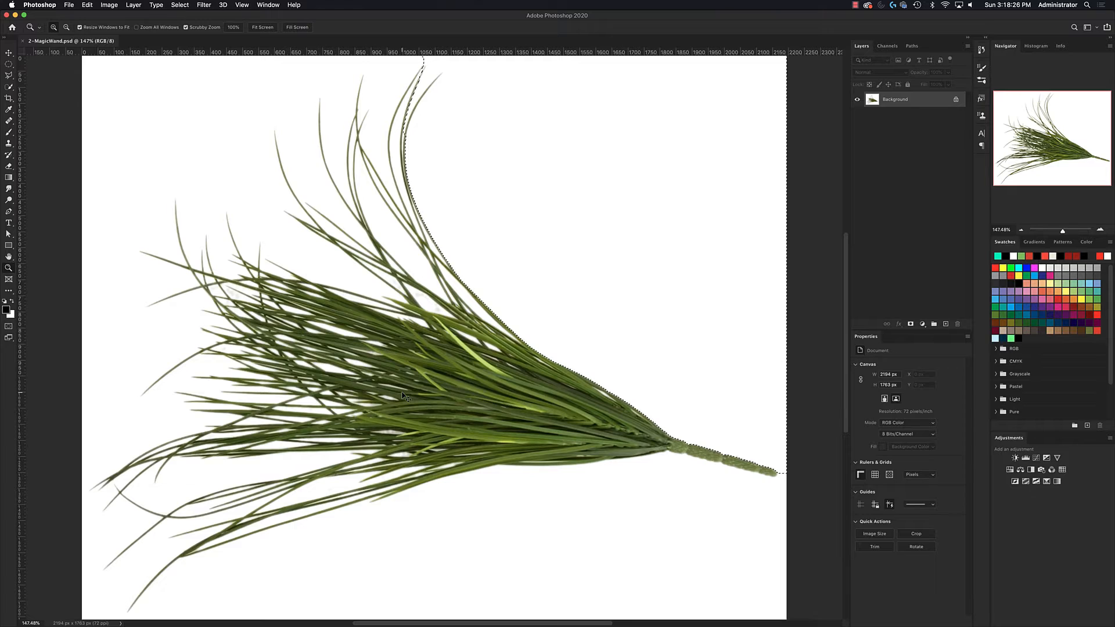
pyautogui.scroll(-2, 402, 393)
pyautogui.press('super+d')
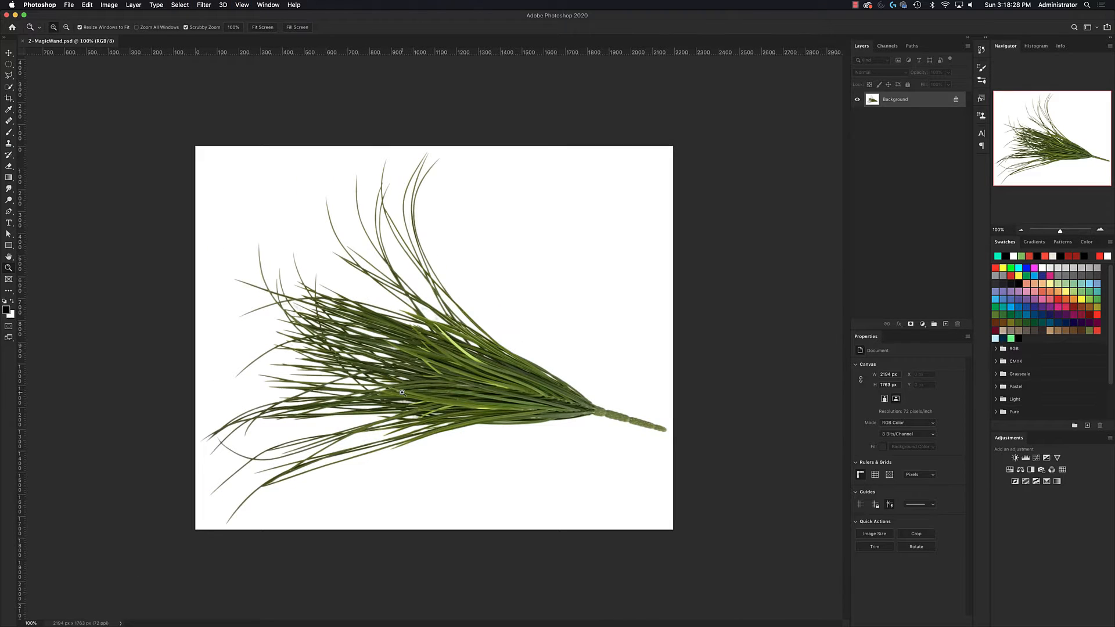
# Switch to the Magic Wand tool with the sample size set to Point Sample
pyautogui.click(8, 87)
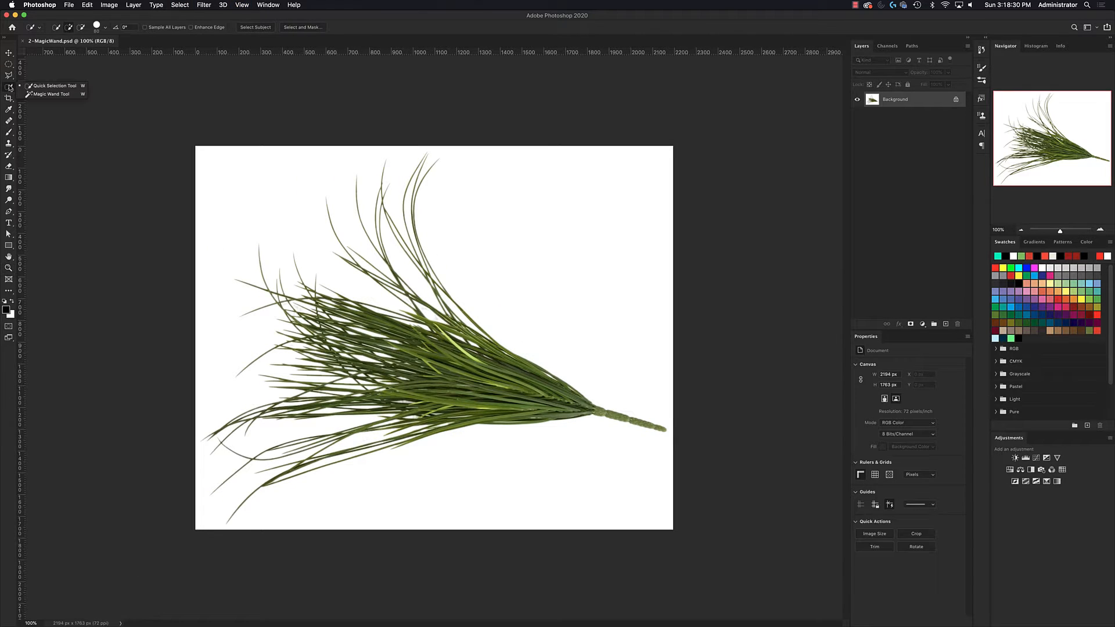
pyautogui.click(79, 96)
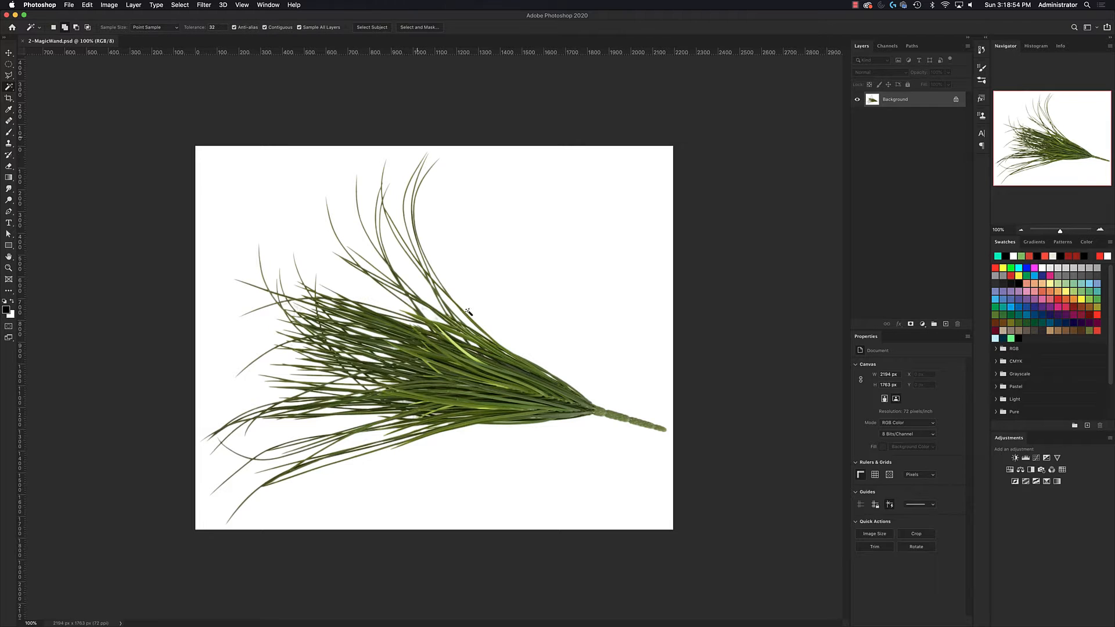
pyautogui.click(160, 28)
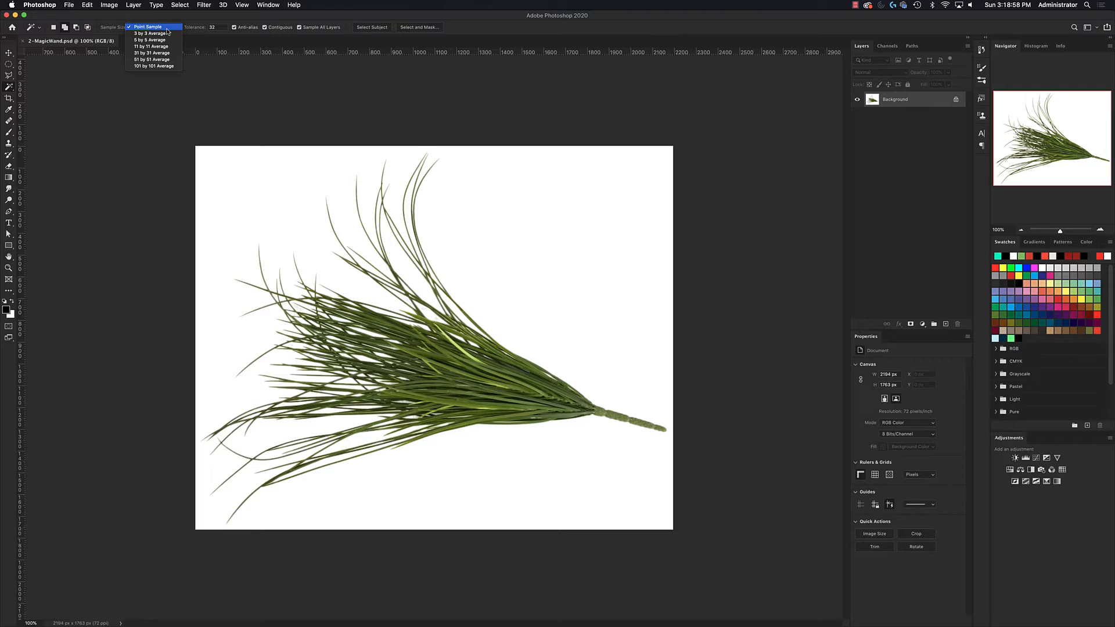
pyautogui.click(166, 27)
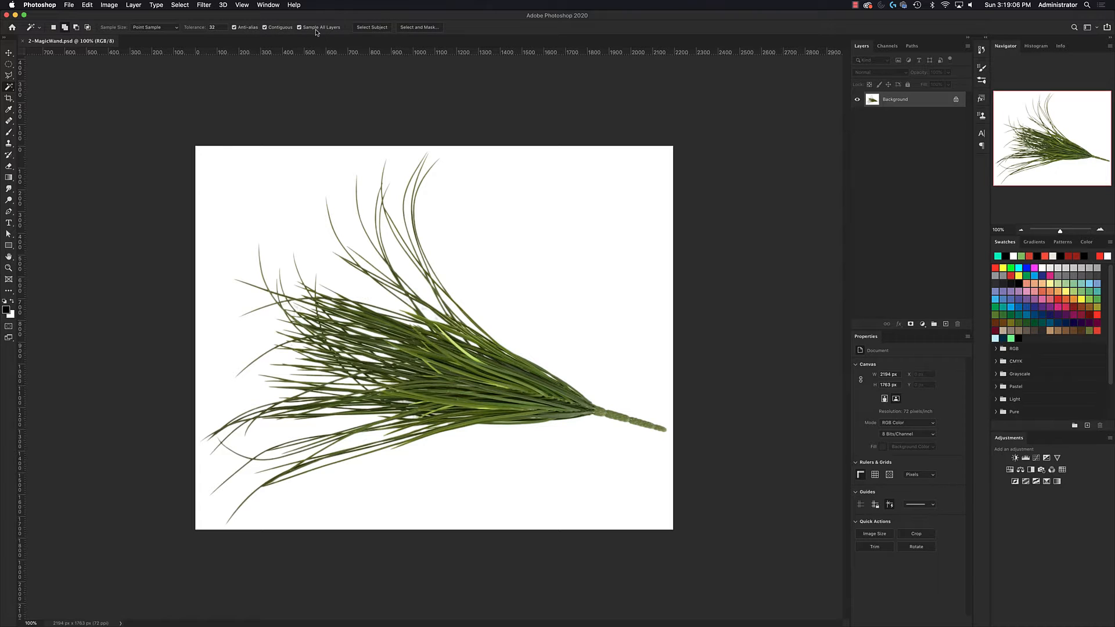
# Try sampling two areas of the green blades with the Magic Wand and clear the selection
pyautogui.click(490, 386)
pyautogui.keyDown('shift'); pyautogui.click(468, 352); pyautogui.keyUp('shift')
pyautogui.press('super+d')
# Set the Magic Wand to New Selection mode and sample various green areas of the grass, ending with nothing selected
pyautogui.click(64, 28)
pyautogui.click(486, 384)
pyautogui.click(499, 377)
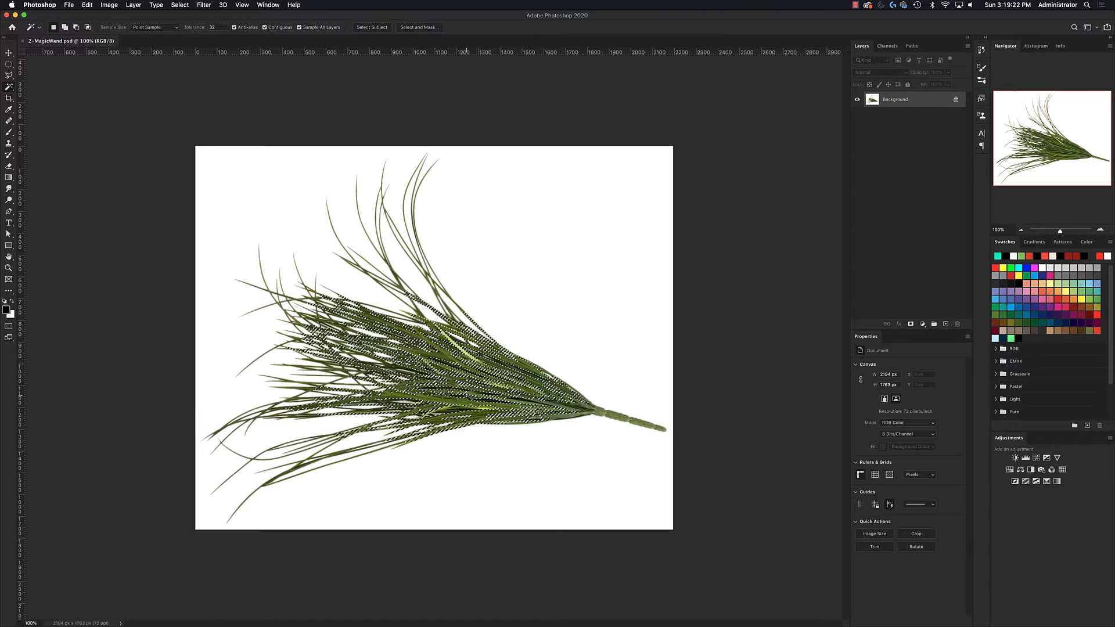
pyautogui.click(452, 318)
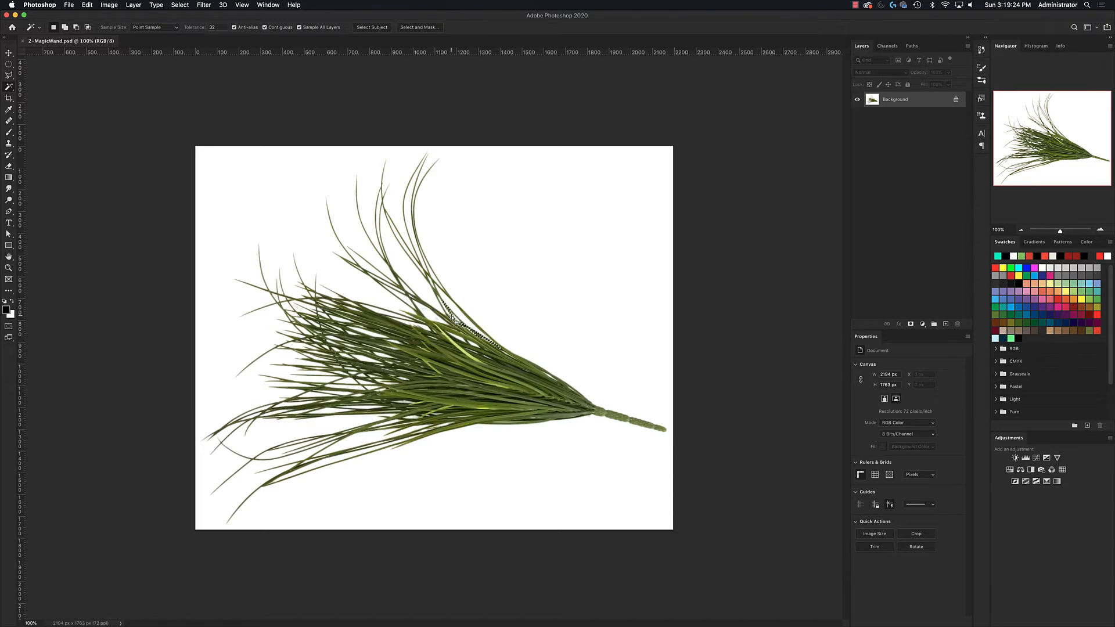
pyautogui.keyDown('shift'); pyautogui.click(448, 358); pyautogui.keyUp('shift')
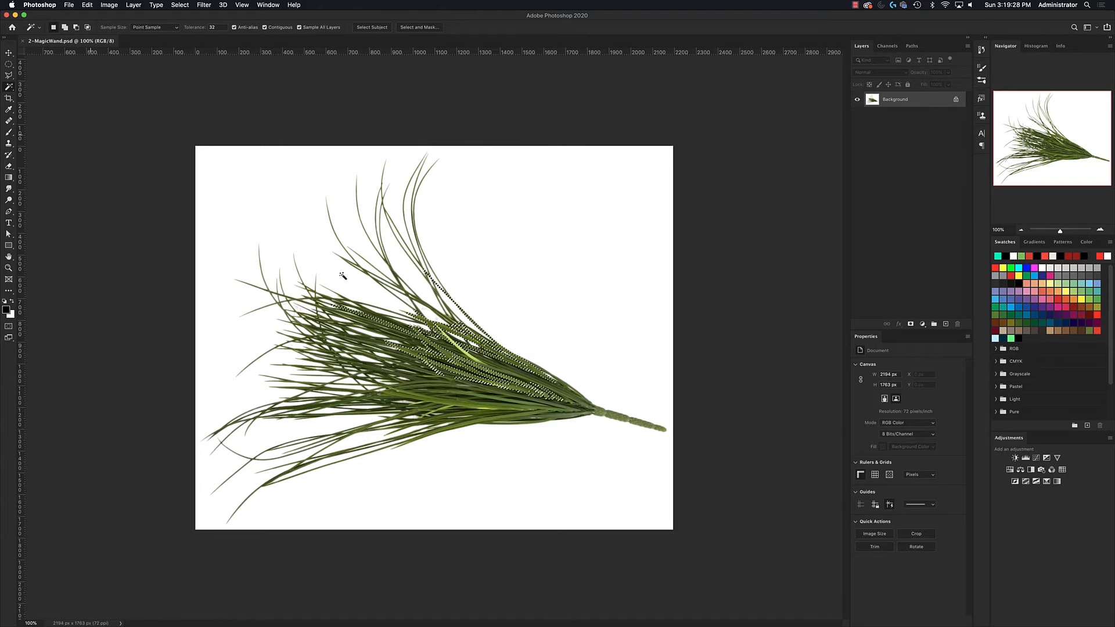
pyautogui.click(458, 405)
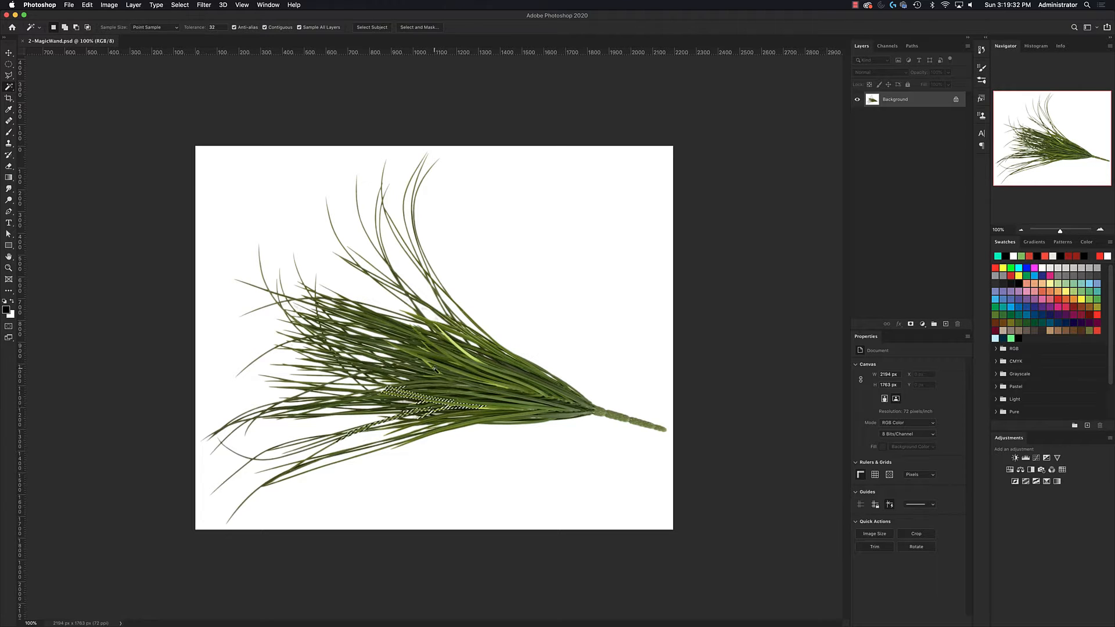
pyautogui.click(439, 370)
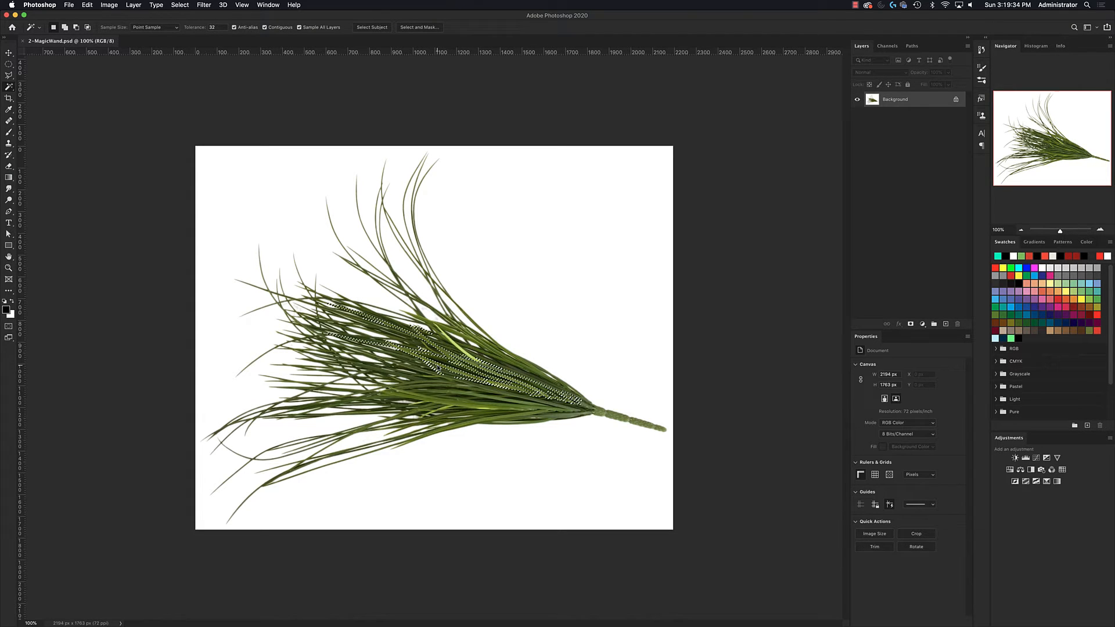
pyautogui.click(456, 393)
pyautogui.click(487, 378)
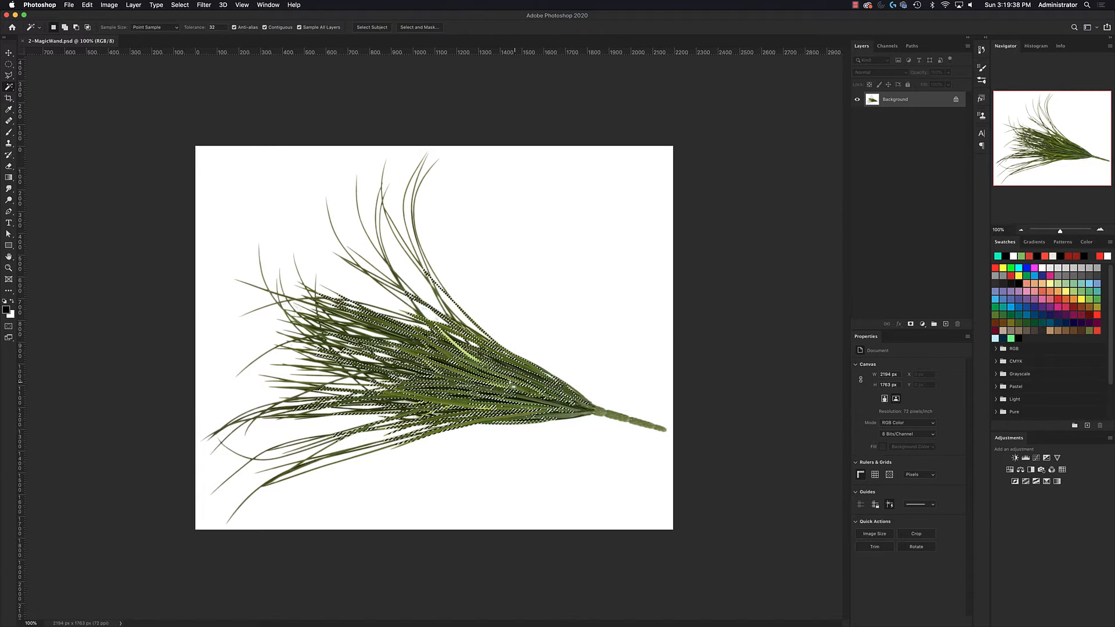
pyautogui.press('cmd+d')
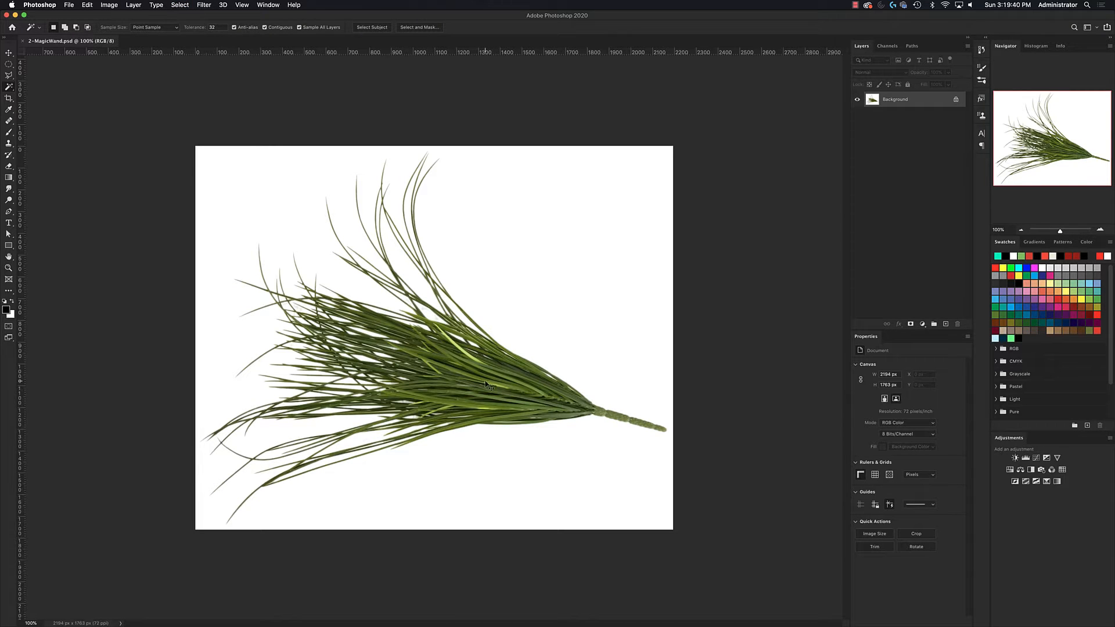
# Try selecting the single bright yellow-green blade near the middle of the grass, and deselect it
pyautogui.press('cmd+equal')
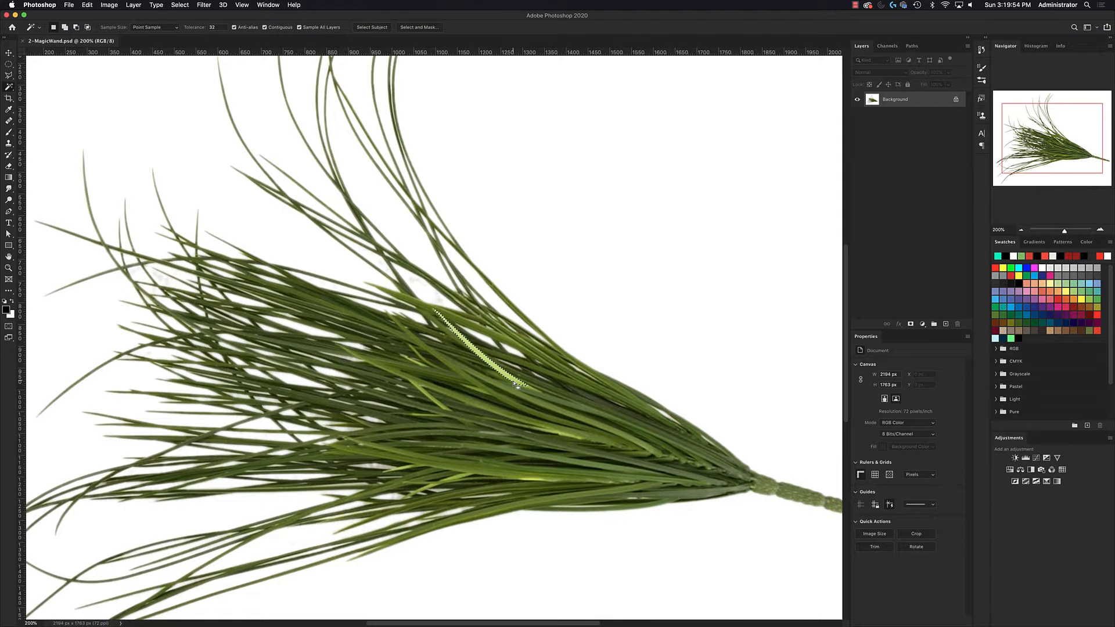
pyautogui.press('super+0')
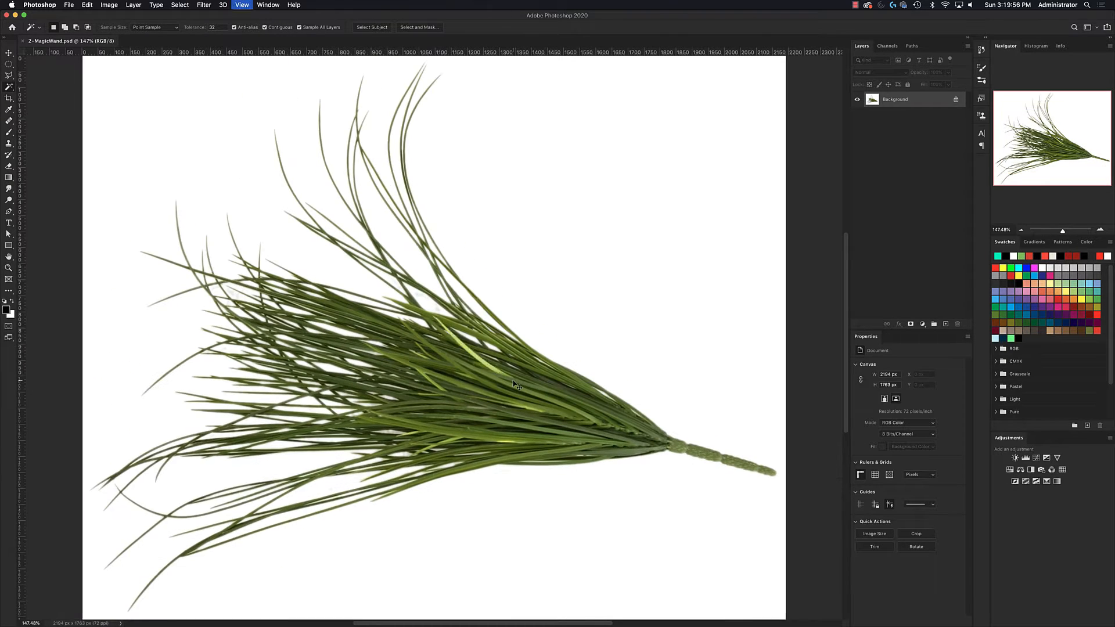
pyautogui.press('super+minus')
pyautogui.press('super+d')
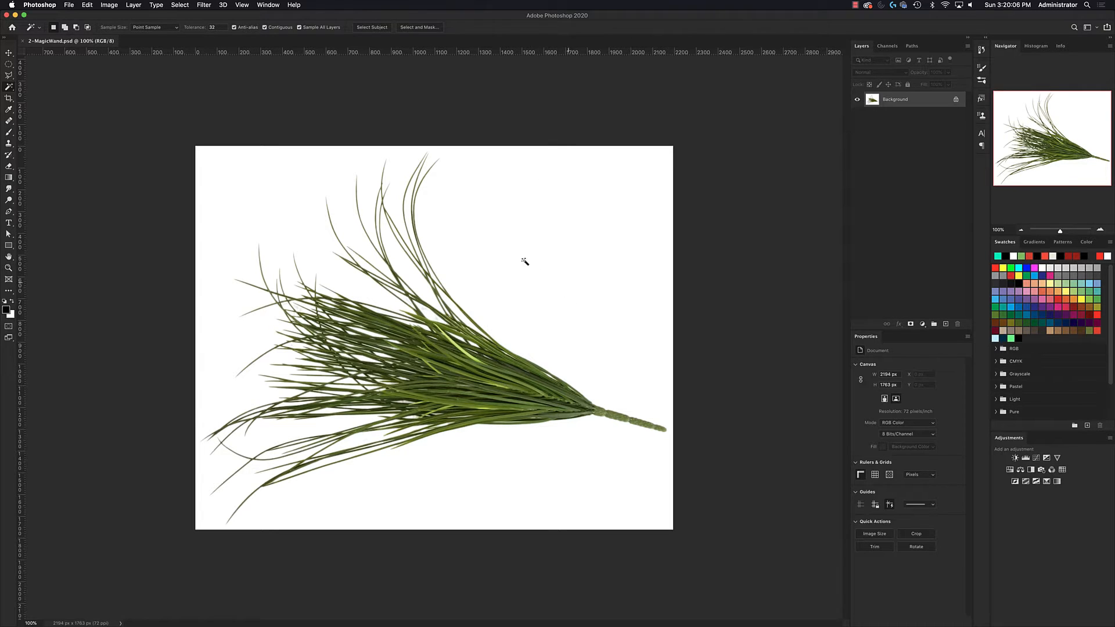
# Select the white background around the grass with the Magic Wand at tolerance 32 and inspect the blade edges at 400%
pyautogui.click(493, 231)
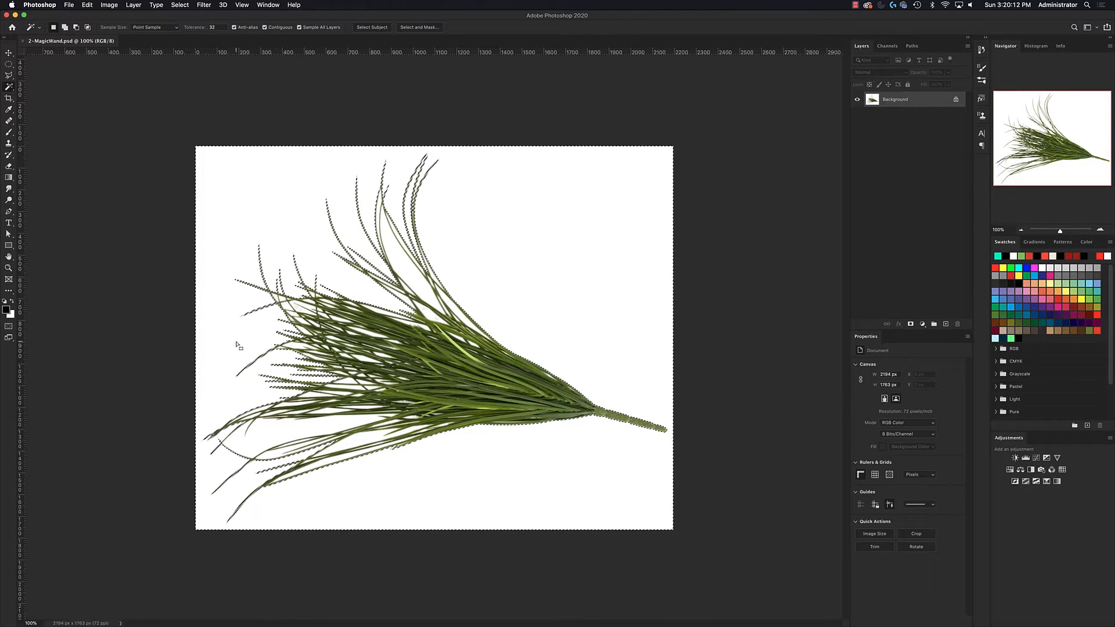
pyautogui.press('z')
pyautogui.moveTo(313, 311); pyautogui.dragTo(402, 271)
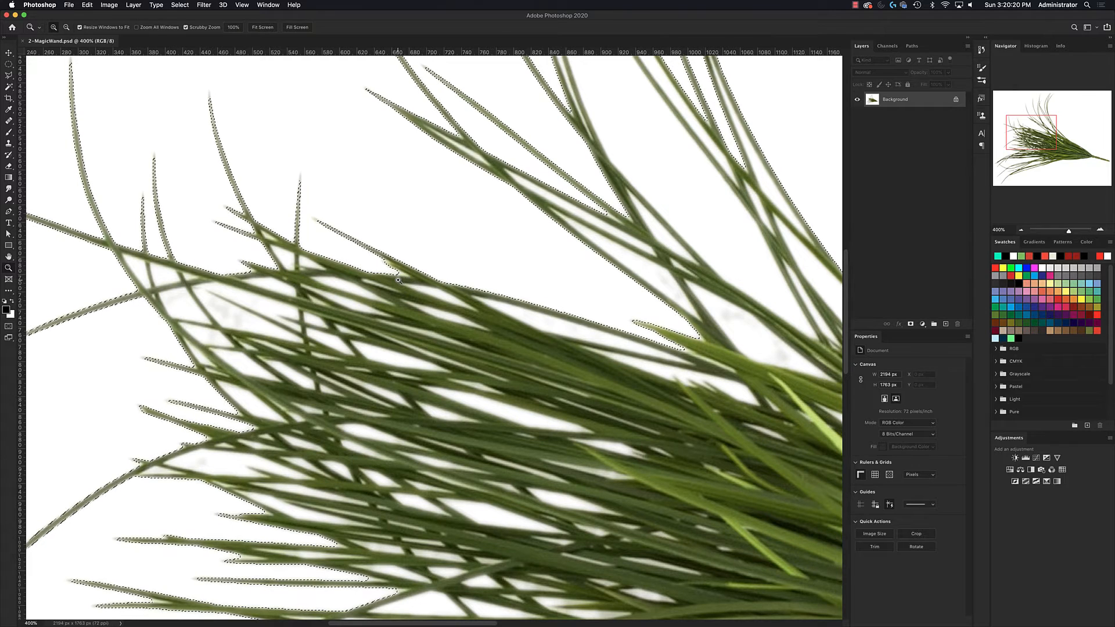
pyautogui.moveTo(423, 277); pyautogui.dragTo(463, 351)
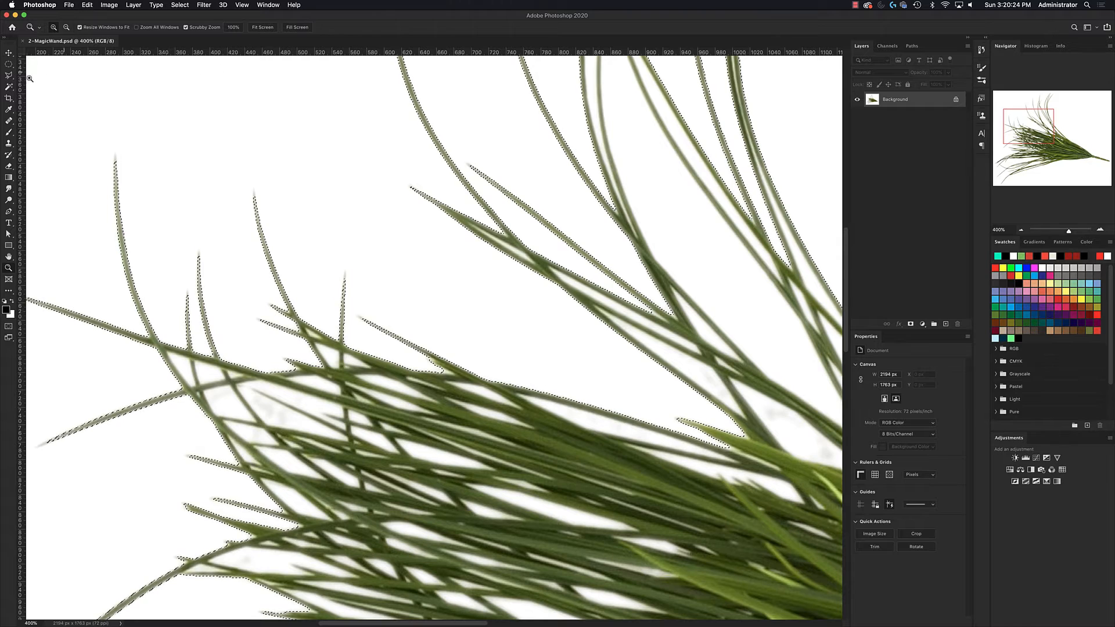
# Set the Magic Wand's sample size to 5 by 5 Average
pyautogui.click(9, 87)
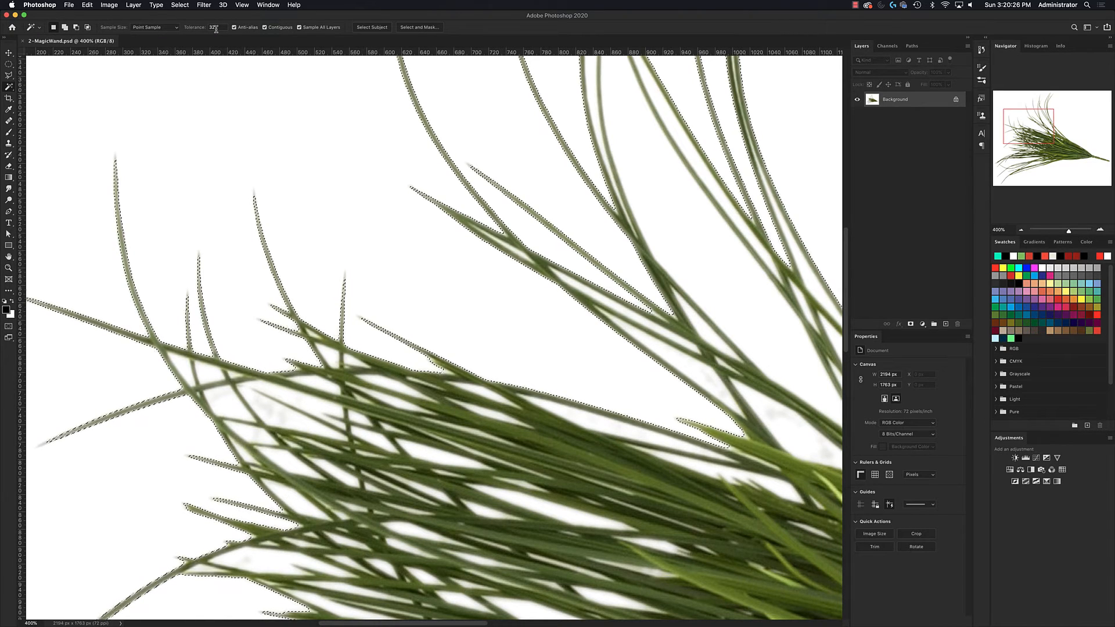
pyautogui.click(167, 28)
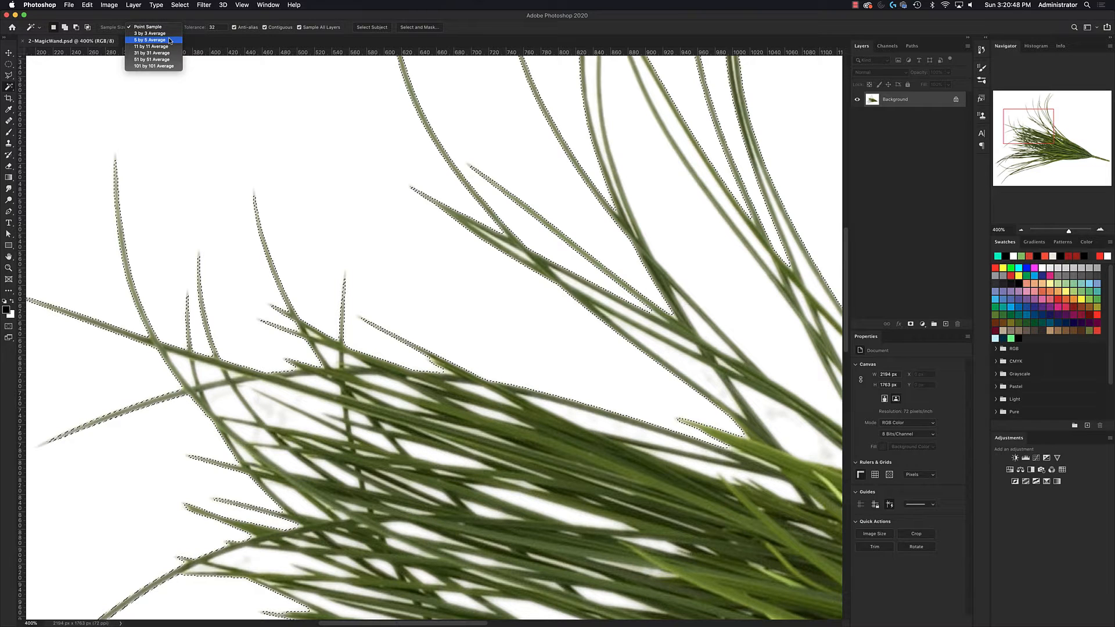
pyautogui.click(169, 39)
pyautogui.click(166, 28)
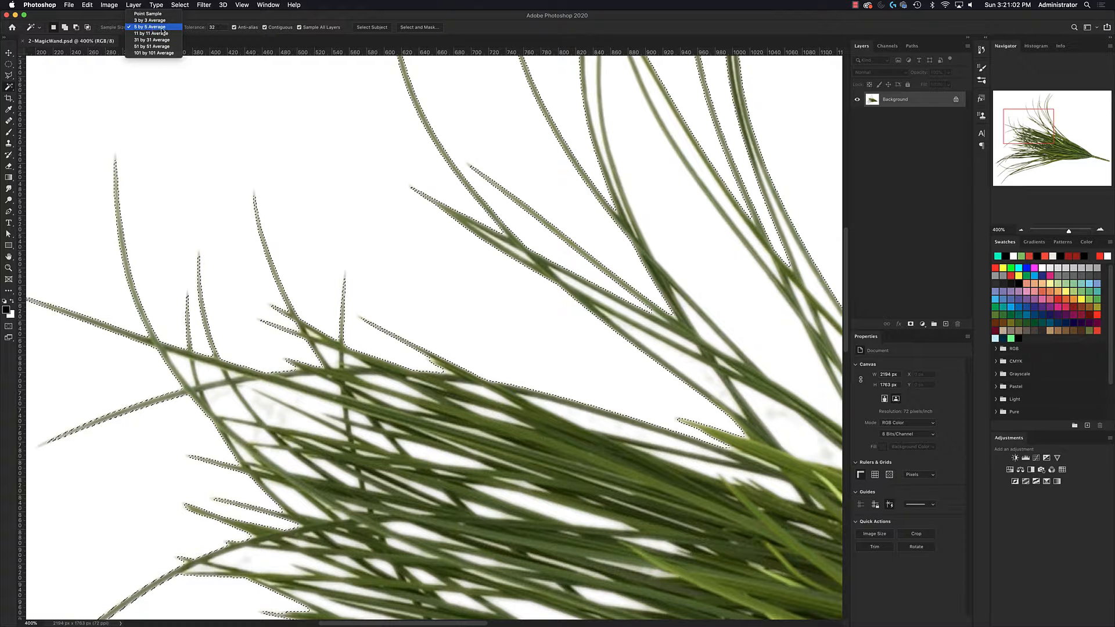
pyautogui.click(163, 28)
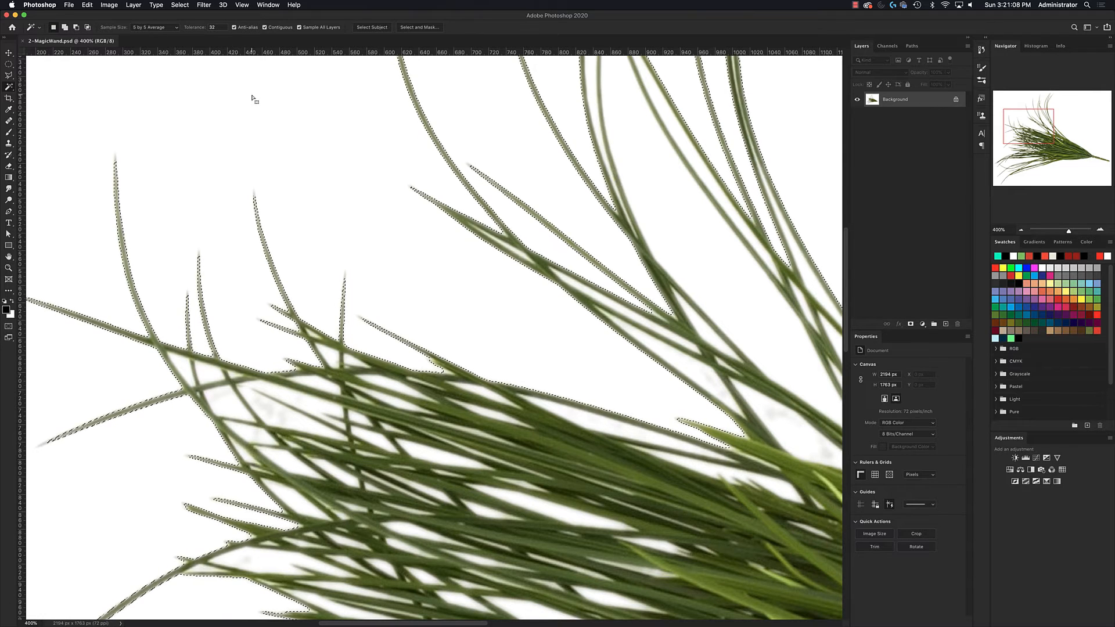
# Deselect and try selecting the white background around the grass with a much lower Magic Wand tolerance
pyautogui.press('super+d')
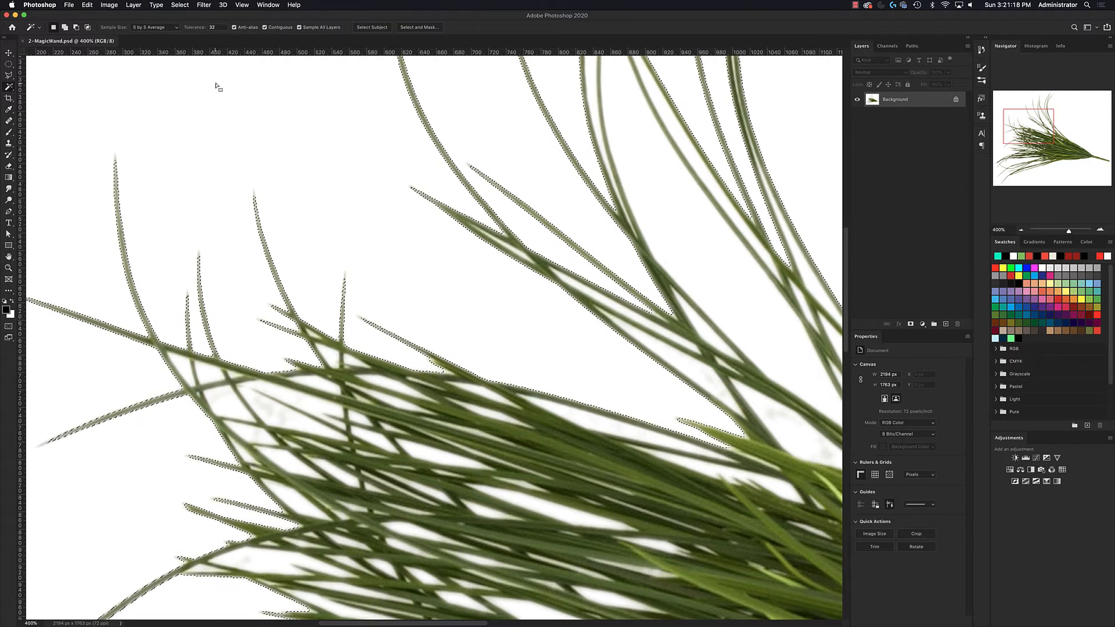
pyautogui.press('super+d')
pyautogui.click(219, 27)
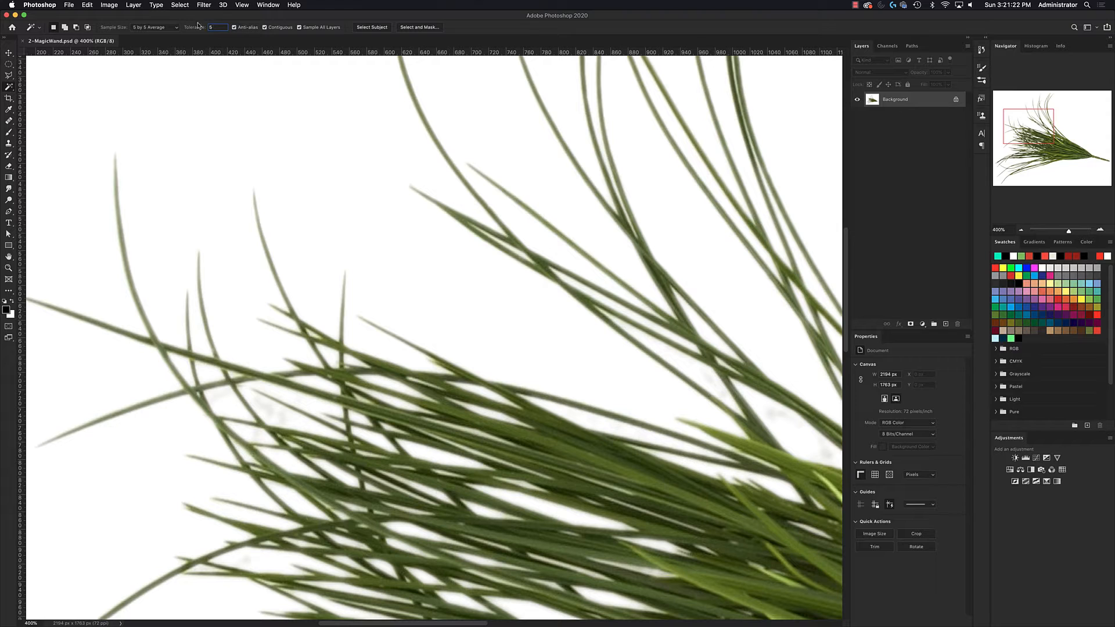
pyautogui.click(353, 239)
# Try selecting the white background with the Magic Wand at tolerance 32, and deselect it
pyautogui.click(195, 28)
pyautogui.write('32')
pyautogui.click(332, 136)
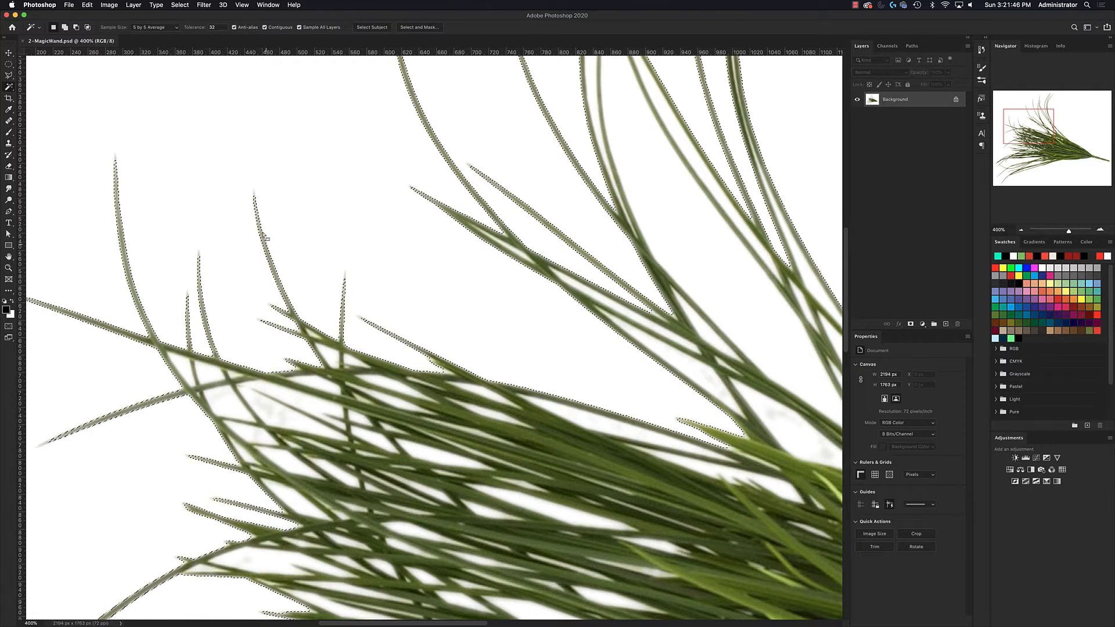
pyautogui.hotkey('ctrl', 'd')
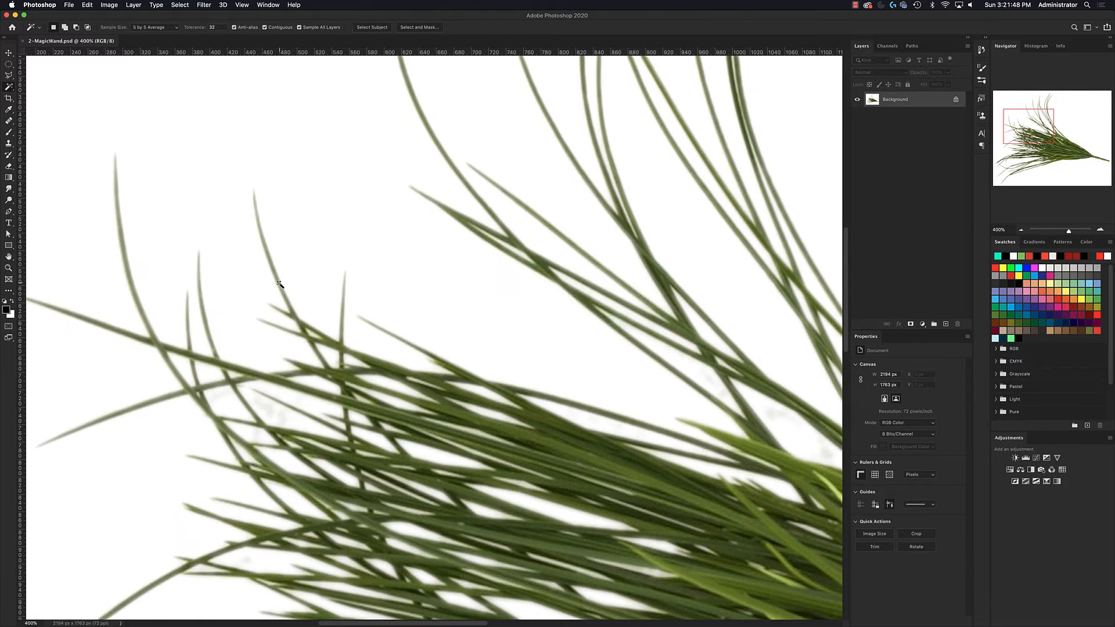
# Try selecting the white background with the Magic Wand tolerance raised to 88, and deselect it
pyautogui.click(215, 28)
pyautogui.write('88')
pyautogui.press('Return')
pyautogui.click(347, 189)
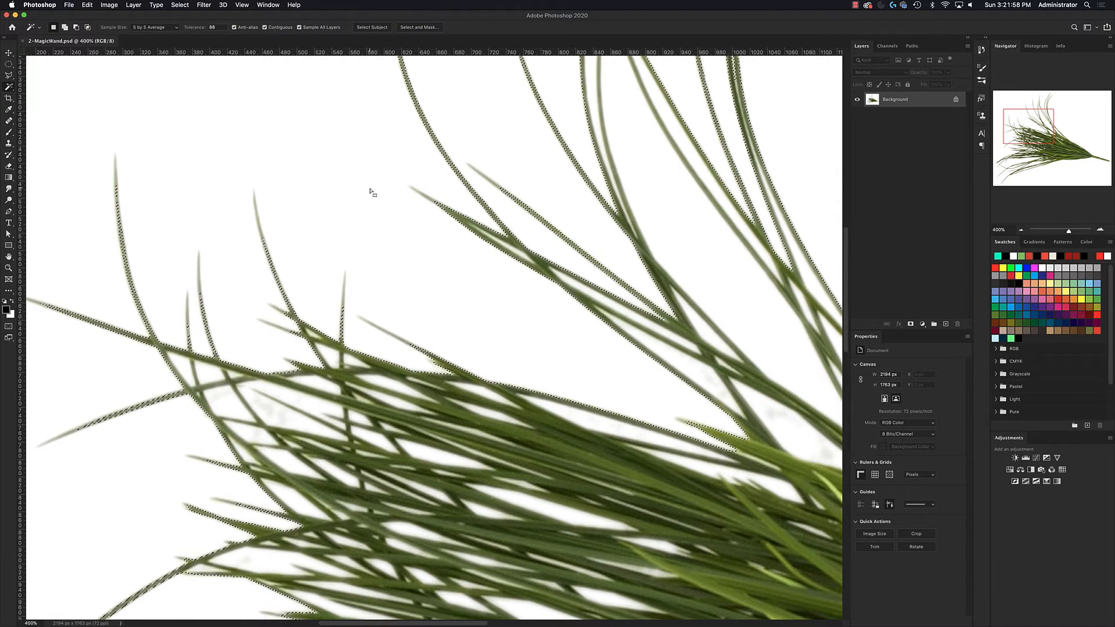
pyautogui.press('super+d')
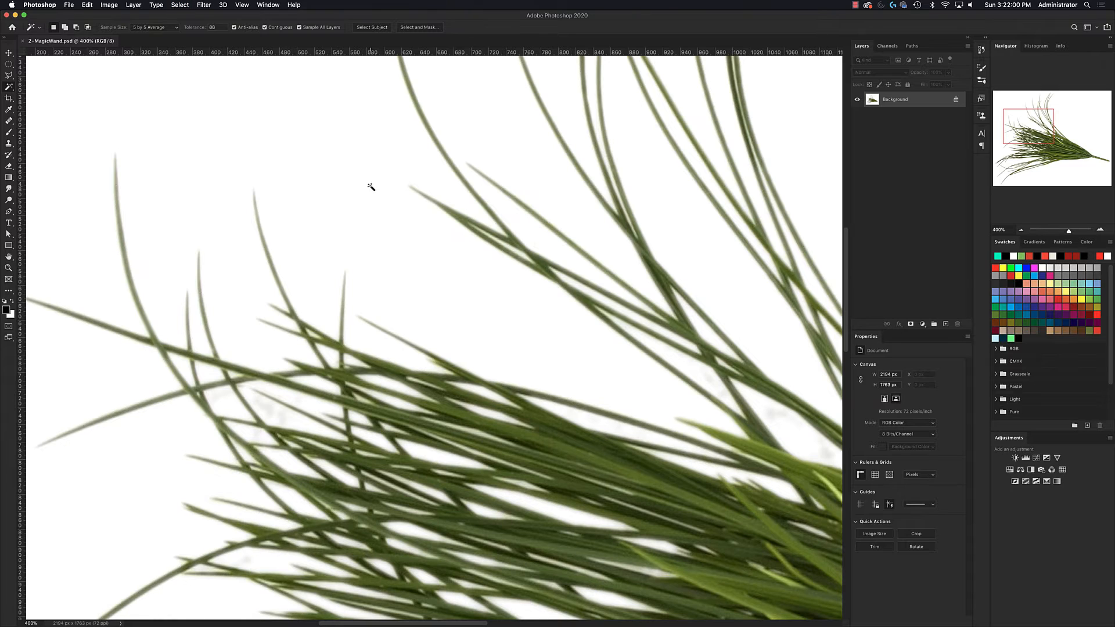
# Set the Magic Wand tolerance back to 32 and reselect the white background around the grass
pyautogui.click(195, 28)
pyautogui.write('32')
pyautogui.click(316, 137)
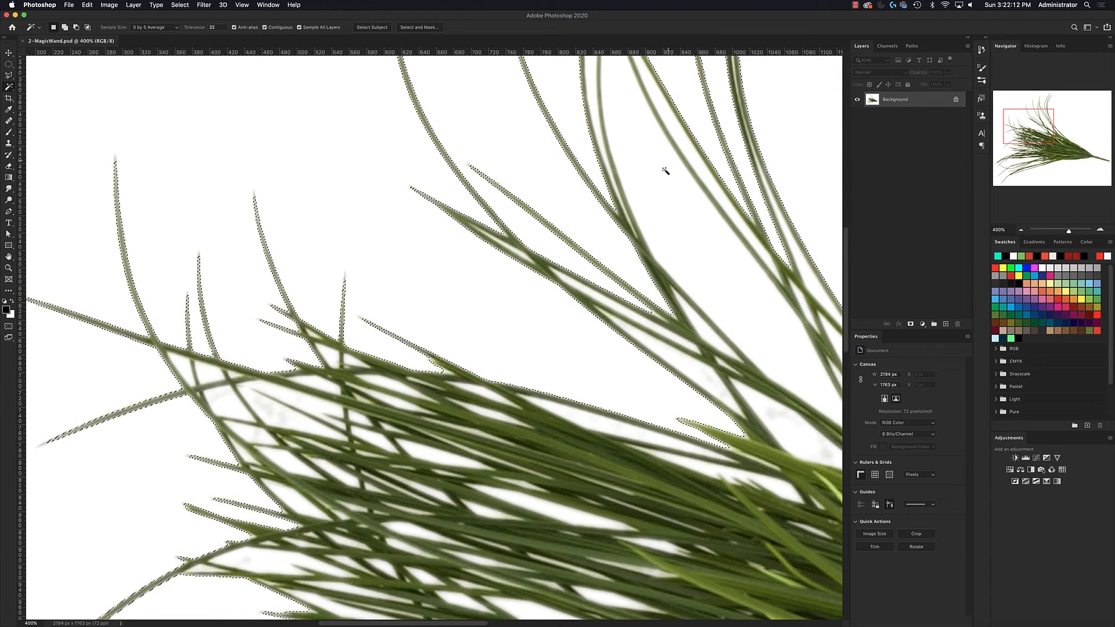
# Try selecting single enclosed white gaps between the upper grass blades, ending with nothing selected
pyautogui.press('super+d')
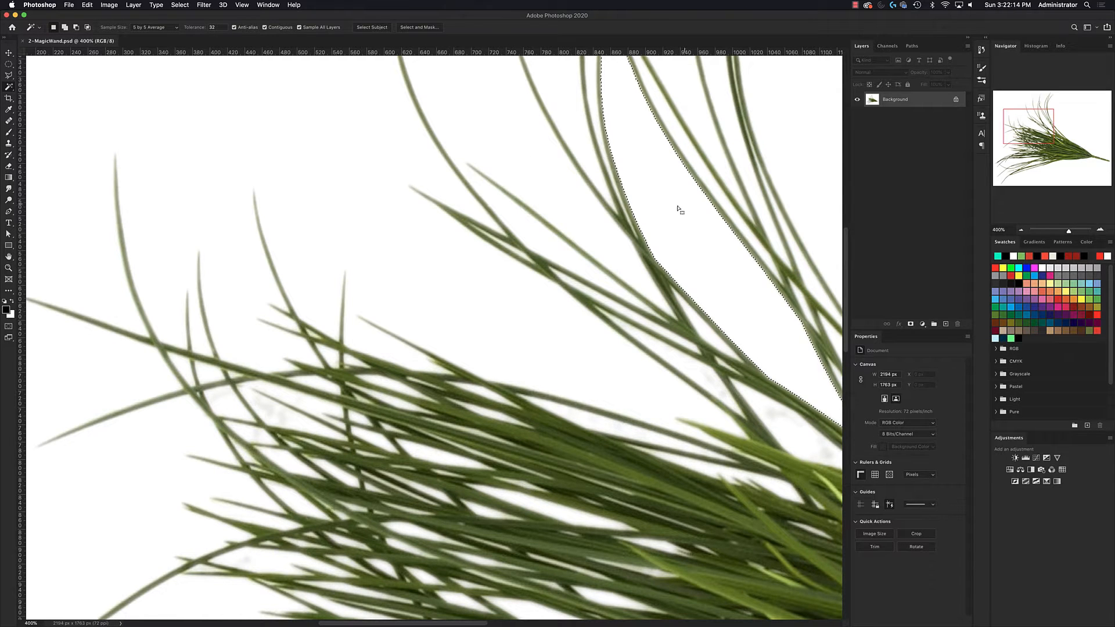
pyautogui.moveTo(668, 217); pyautogui.dragTo(531, 265)
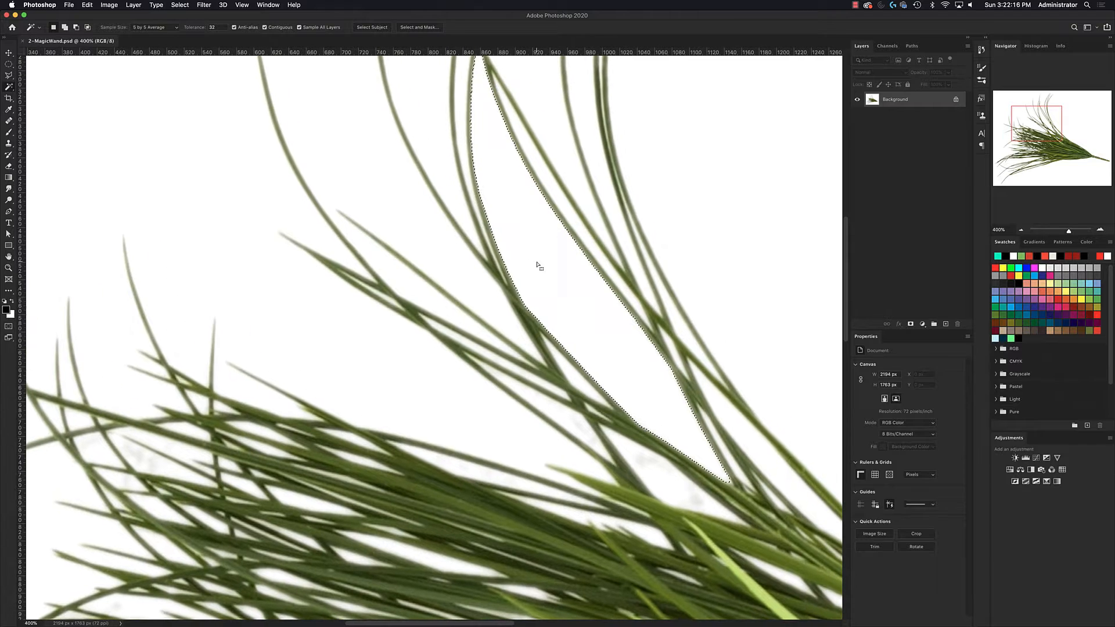
pyautogui.click(646, 464)
pyautogui.press('super+d')
# Turn off Contiguous, select all white areas of the image with the Magic Wand, and inspect the selection among the blades at 300%
pyautogui.press('super+minus')
pyautogui.press('super+minus')
pyautogui.press('super+minus')
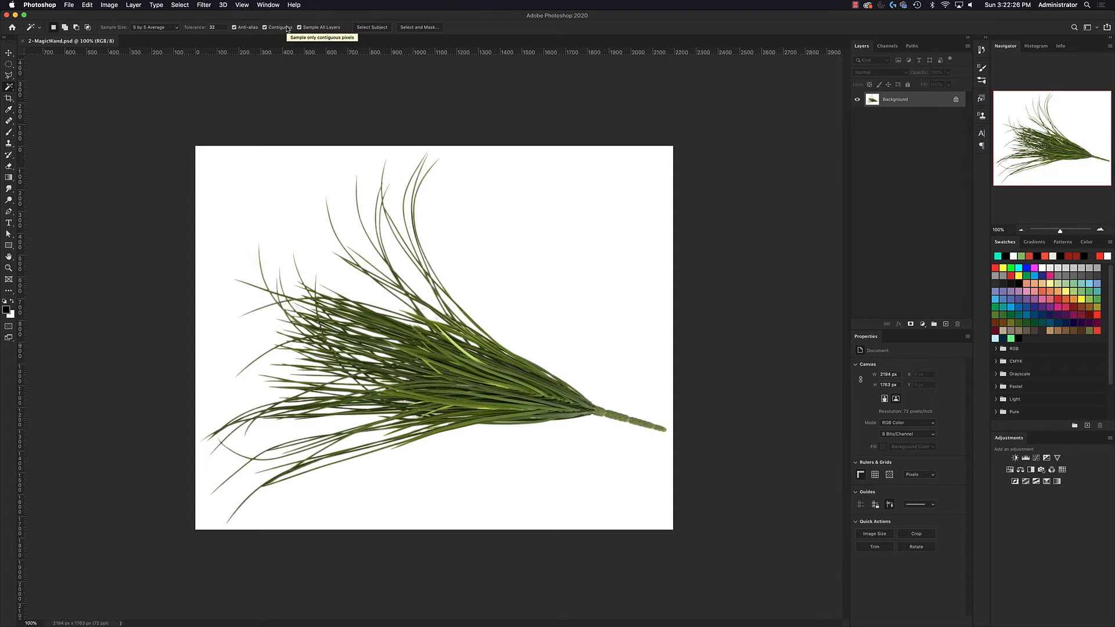
pyautogui.click(287, 28)
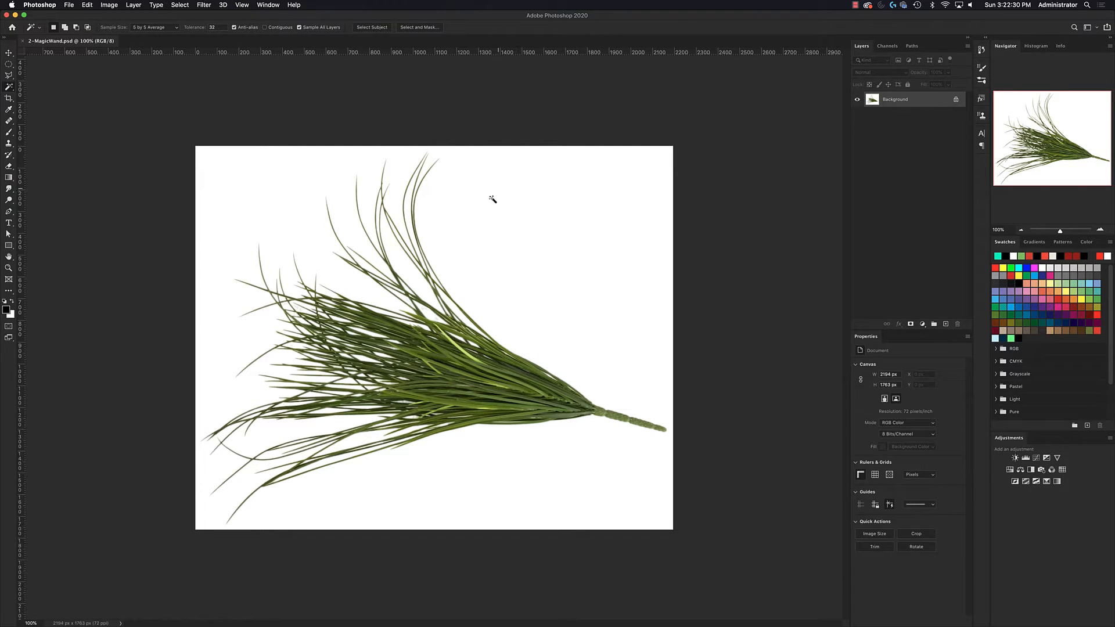
pyautogui.click(511, 273)
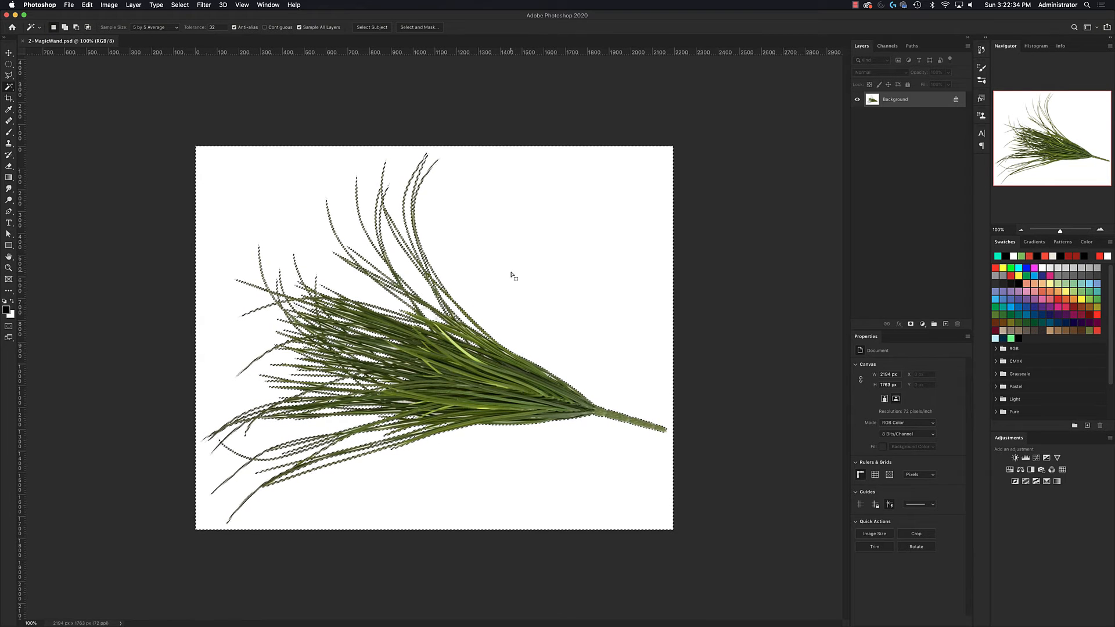
pyautogui.press('z')
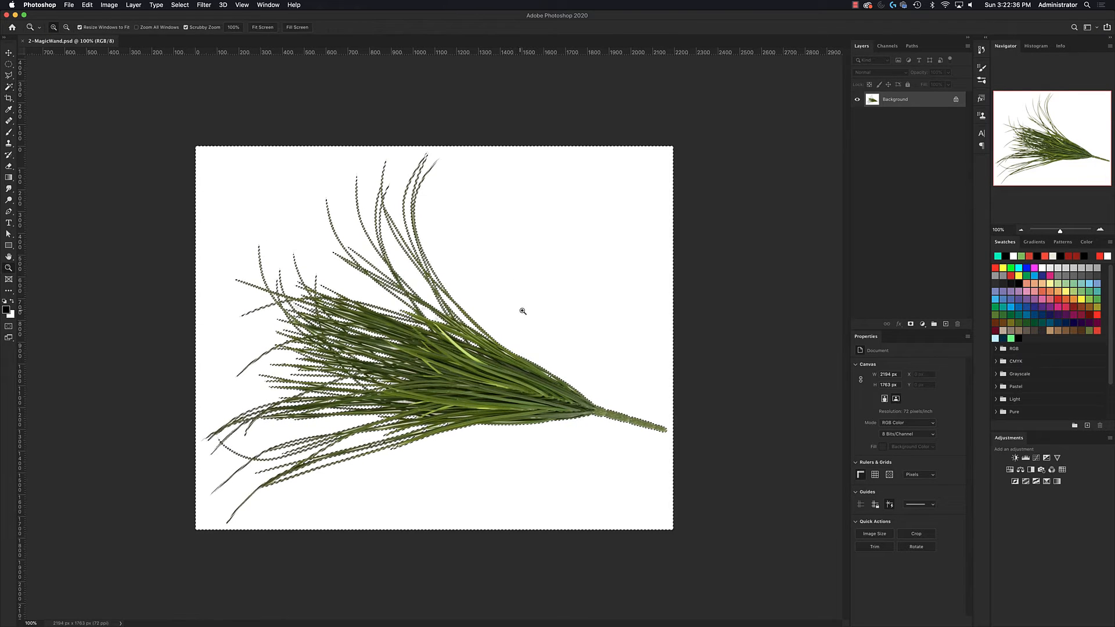
pyautogui.click(504, 323)
pyautogui.click(486, 335)
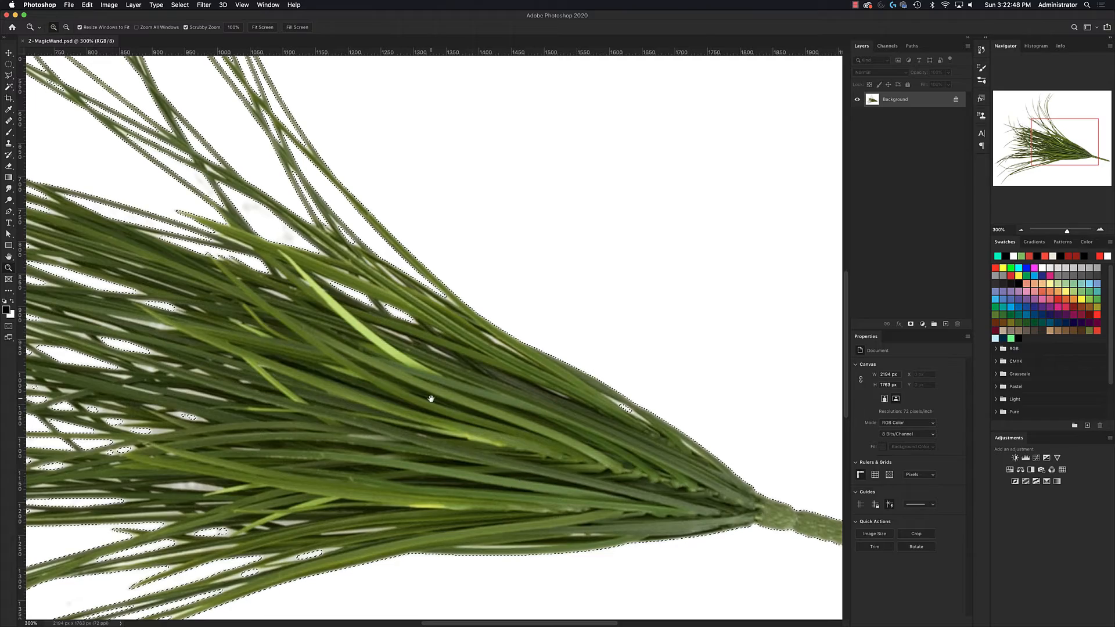
pyautogui.moveTo(431, 399); pyautogui.dragTo(602, 322)
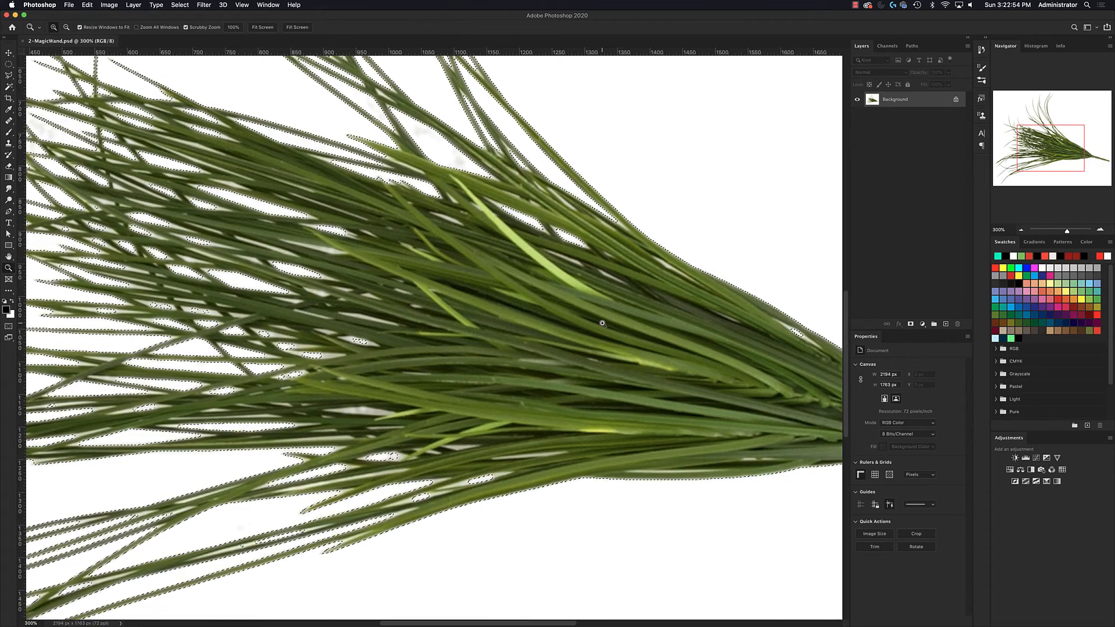
# Set the Magic Wand to Add to Selection and add two green tones within the grass to the selection
pyautogui.click(9, 87)
pyautogui.click(67, 31)
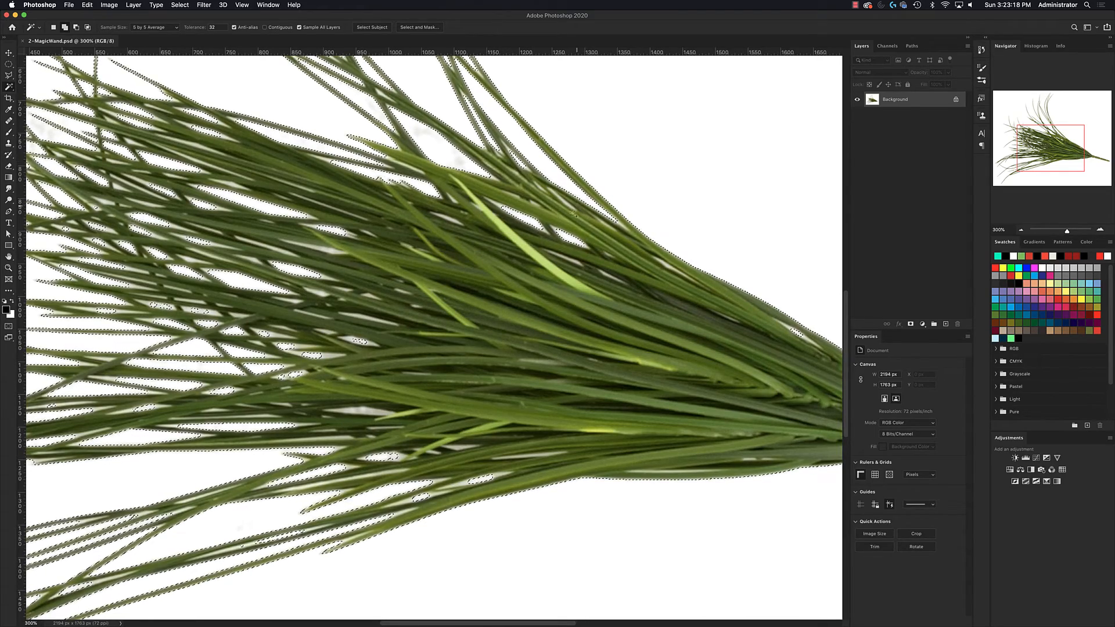
pyautogui.click(556, 232)
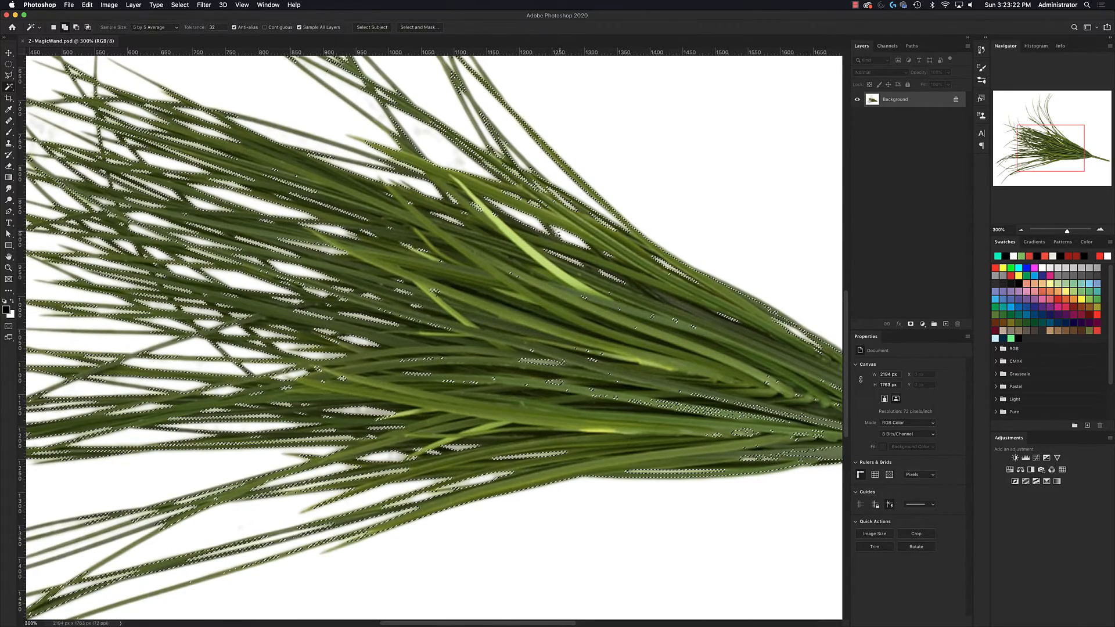
pyautogui.click(584, 234)
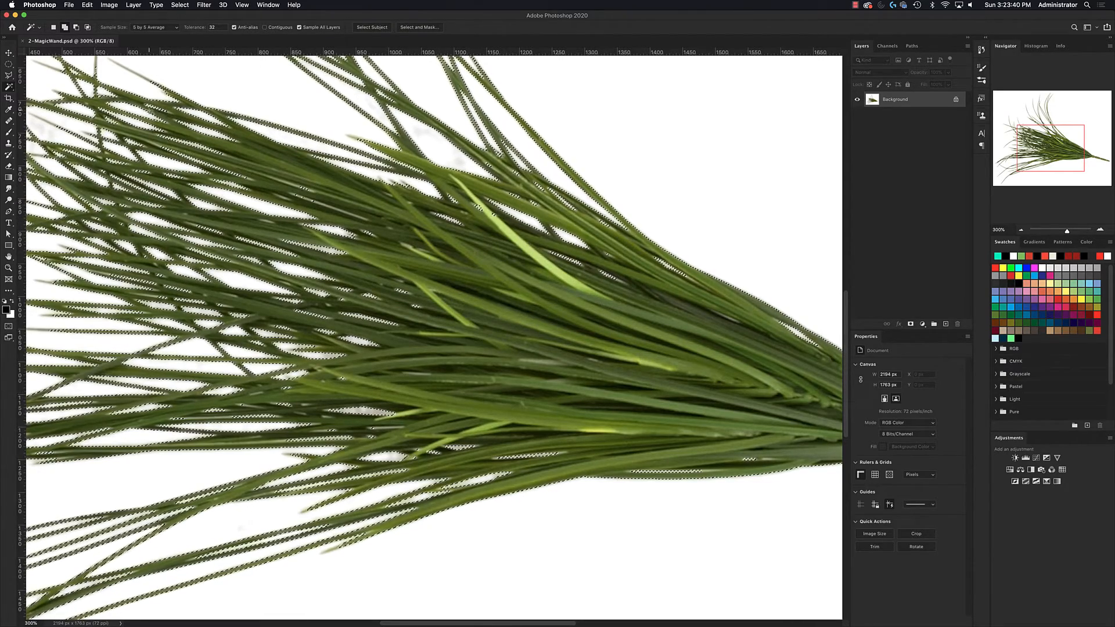
# Subtract small stray patches inside the grass from the selection with the Lasso tool in Subtract from Selection mode
pyautogui.click(8, 75)
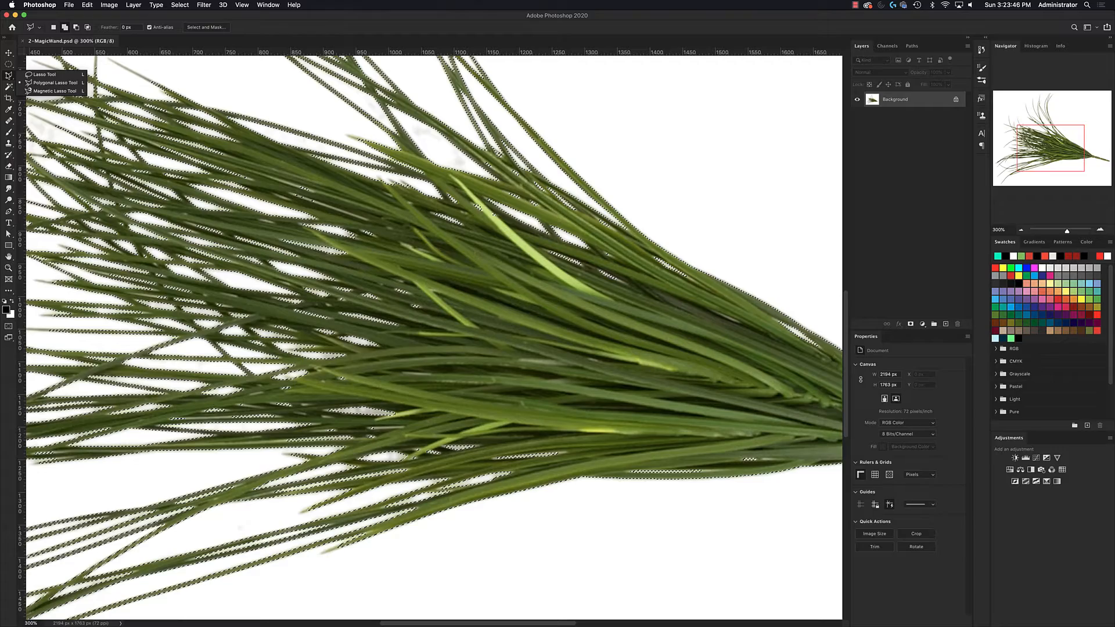
pyautogui.click(60, 74)
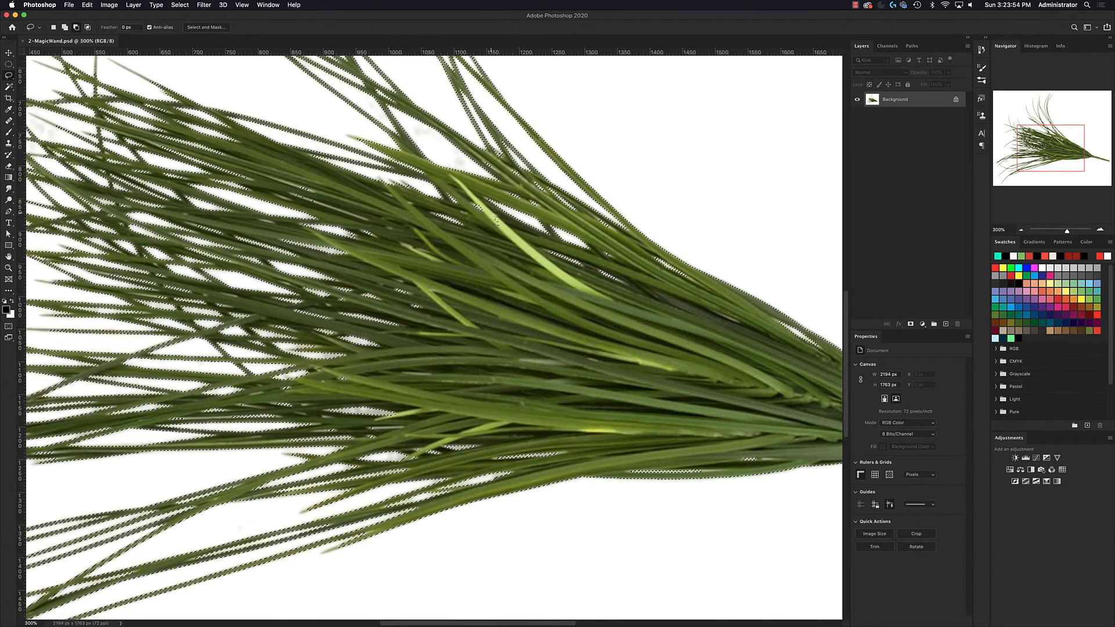
pyautogui.moveTo(565, 319)
pyautogui.mouseDown()
pyautogui.moveTo(327, 259)
pyautogui.moveTo(317, 269)
pyautogui.moveTo(567, 332)
pyautogui.mouseUp()
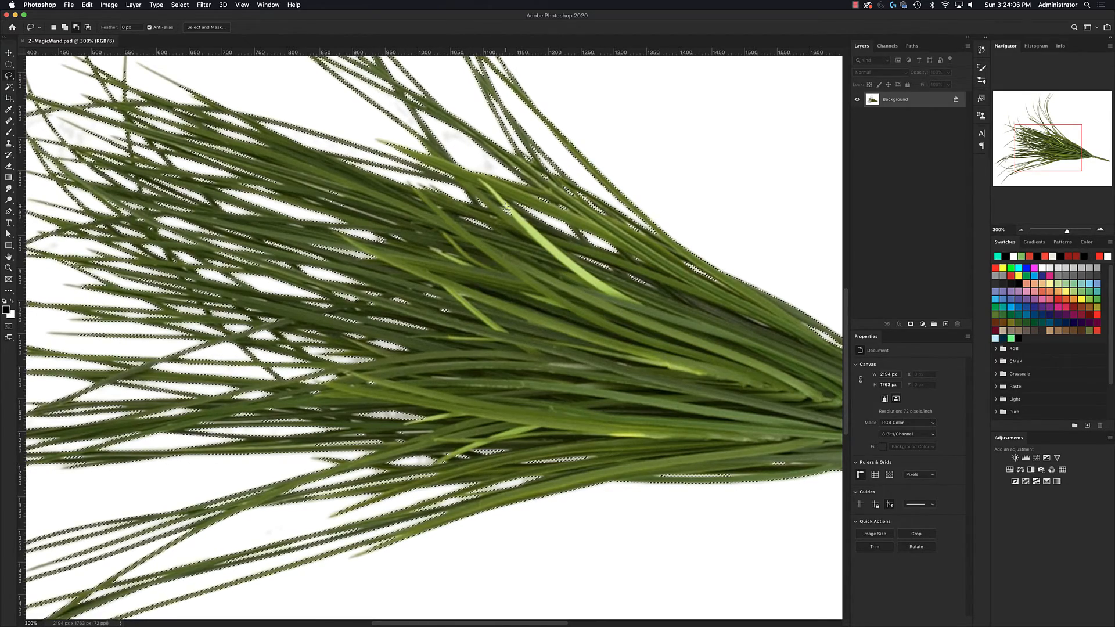
pyautogui.click(76, 27)
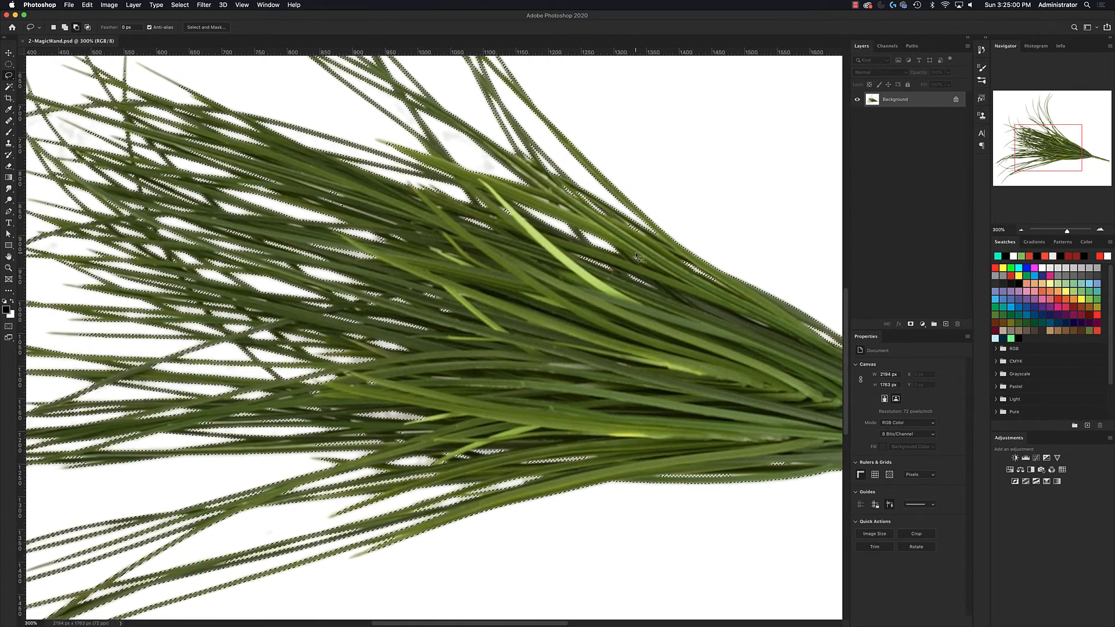
# Revert the document history to the Magic Wand state made before the green tones were added
pyautogui.press('super+minus')
pyautogui.press('super+minus')
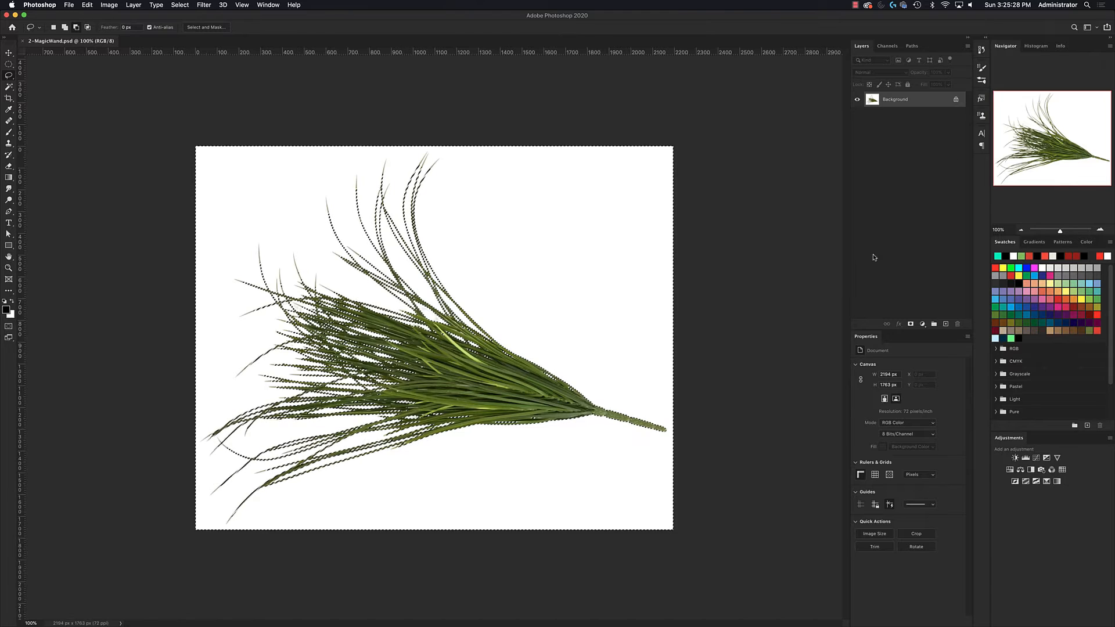
pyautogui.click(981, 50)
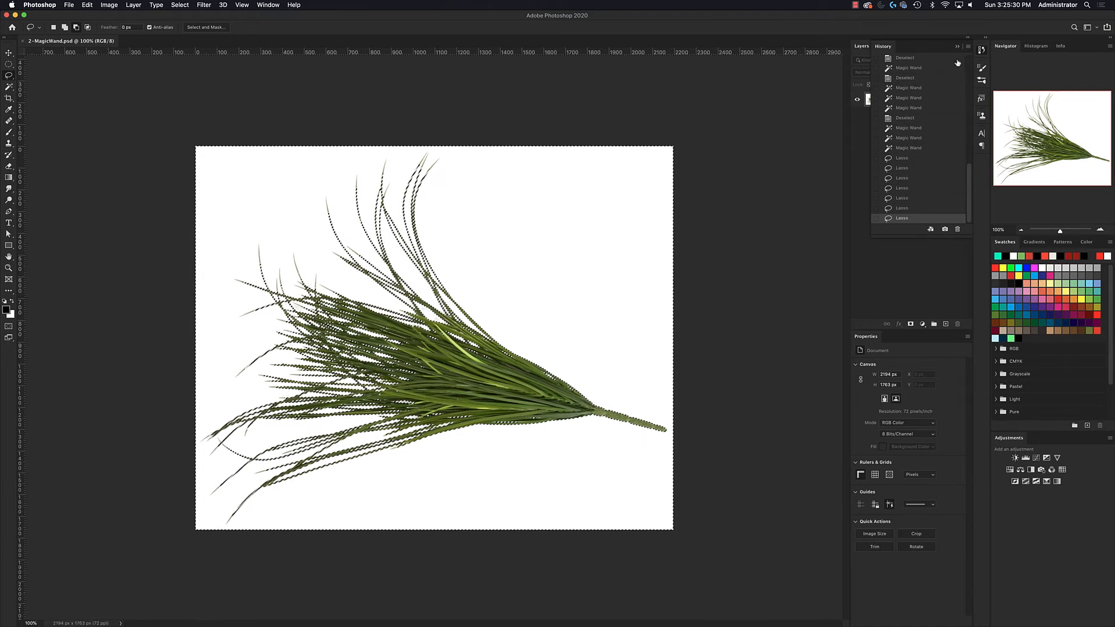
pyautogui.click(910, 128)
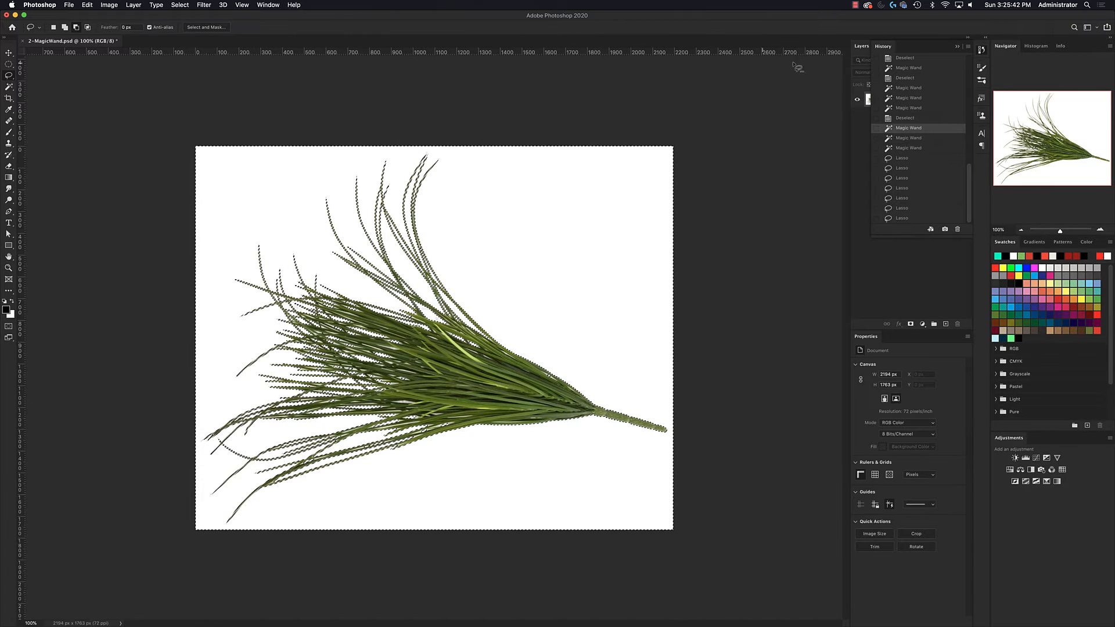
pyautogui.click(982, 51)
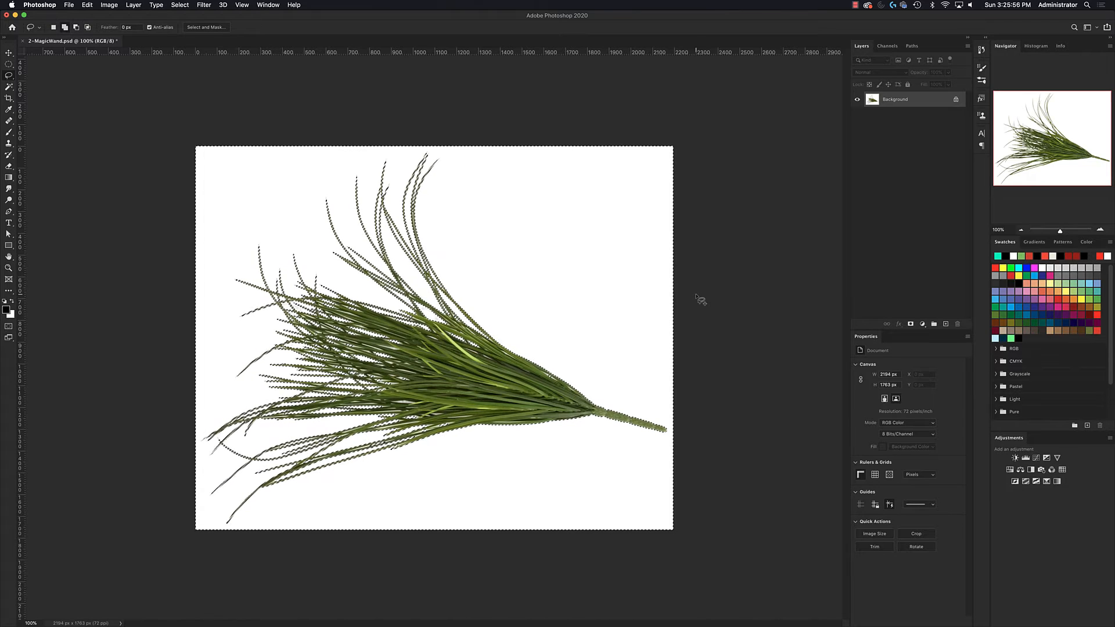
# Invert the selection back and forth between the white background and the grass, ending with the background selected
pyautogui.press('super+shift+i')
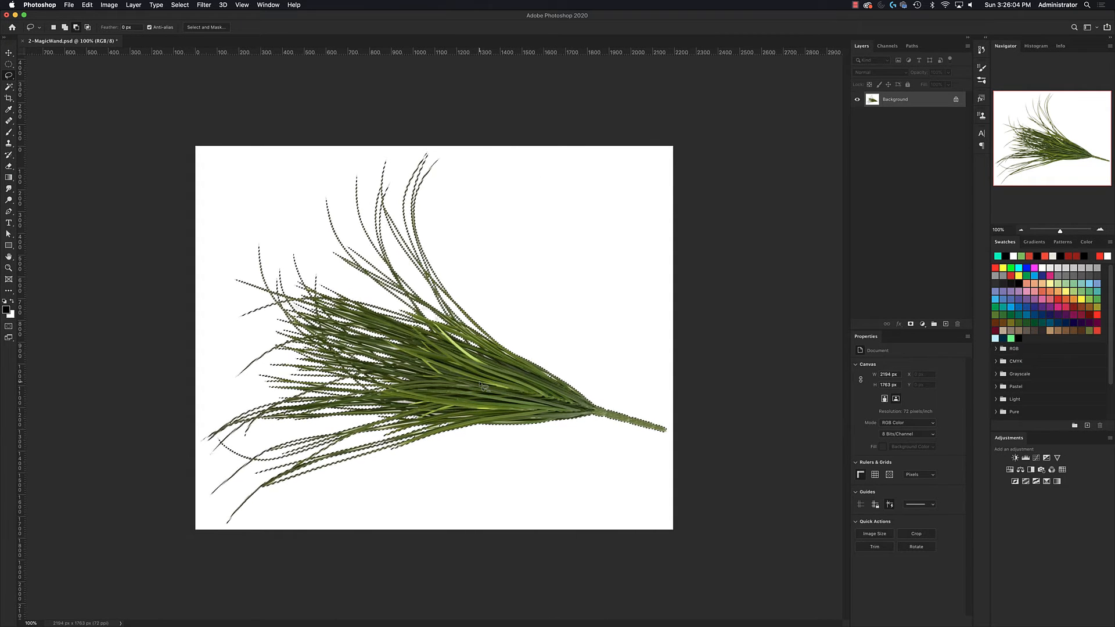
pyautogui.press('shift+super+i')
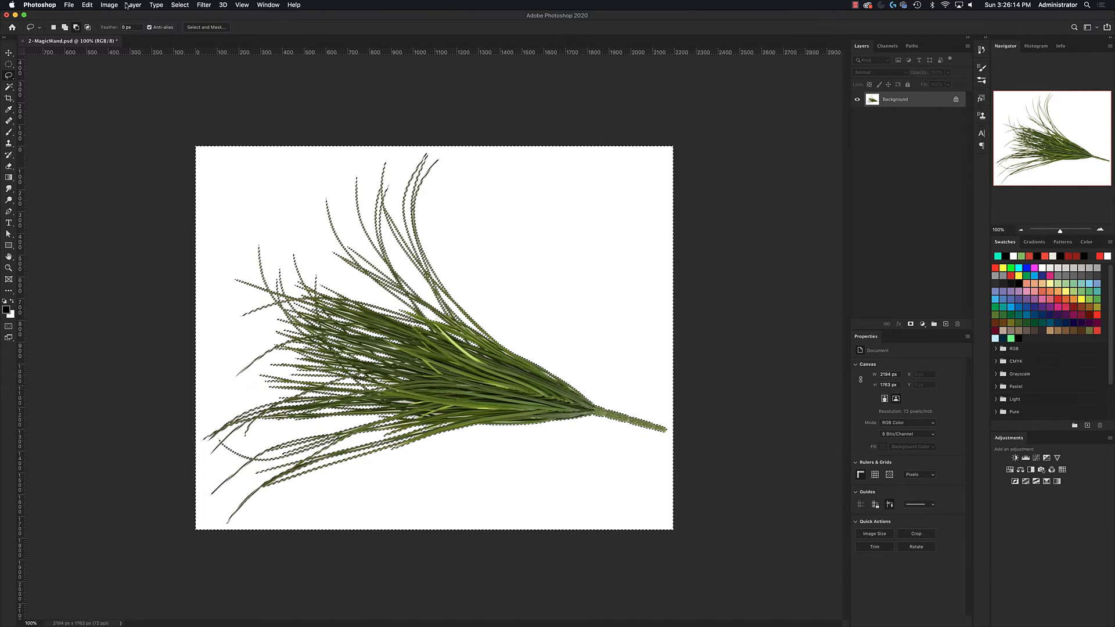
pyautogui.click(180, 4)
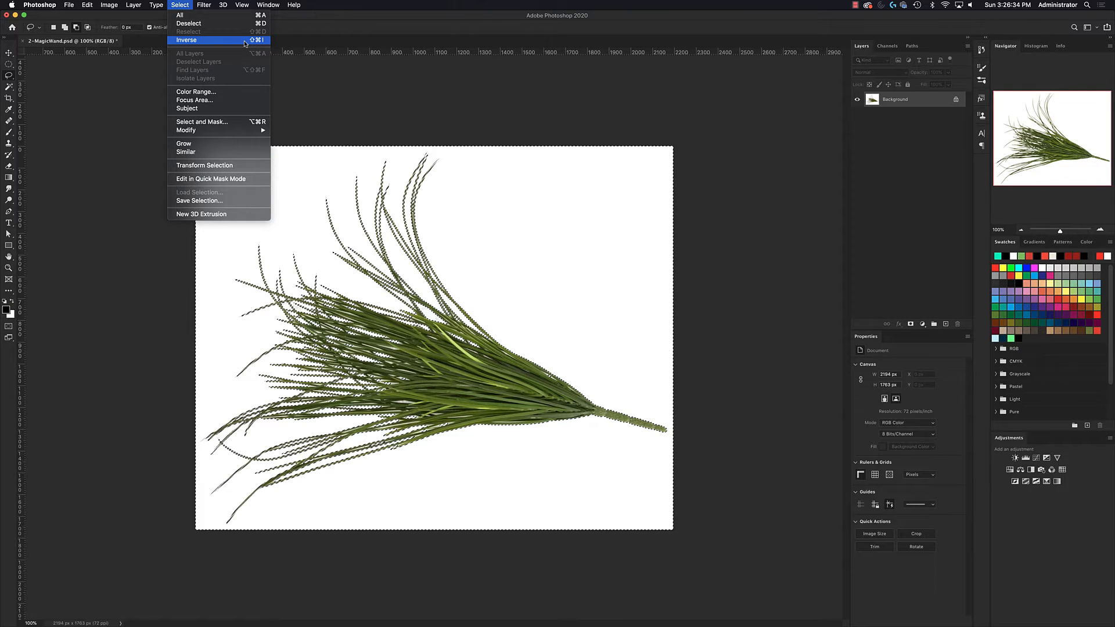
pyautogui.click(244, 42)
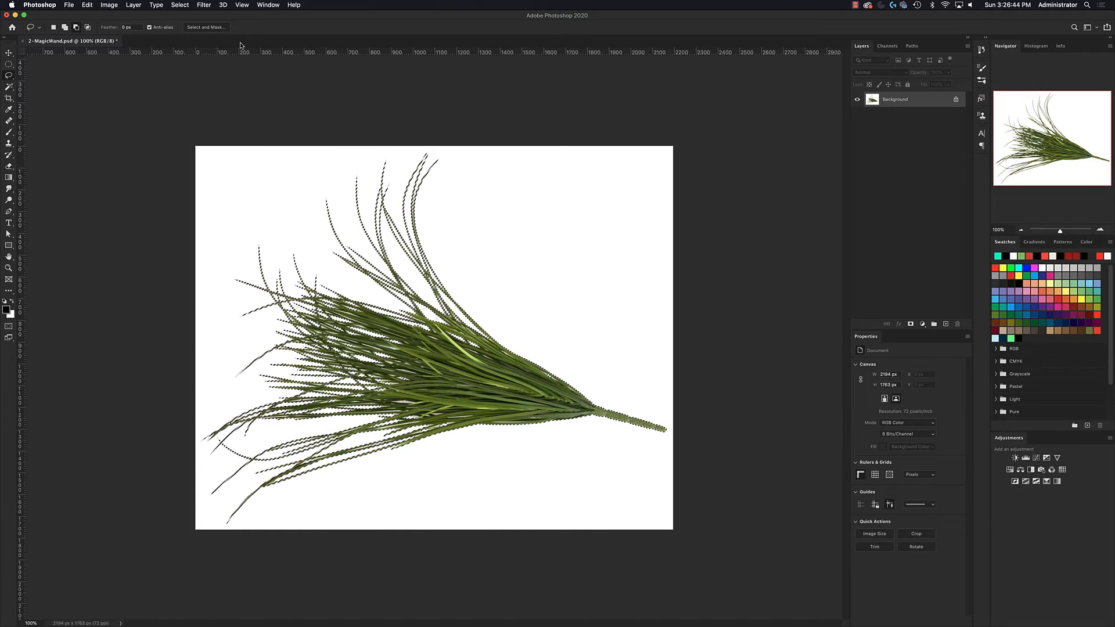
pyautogui.press('shift+super+i')
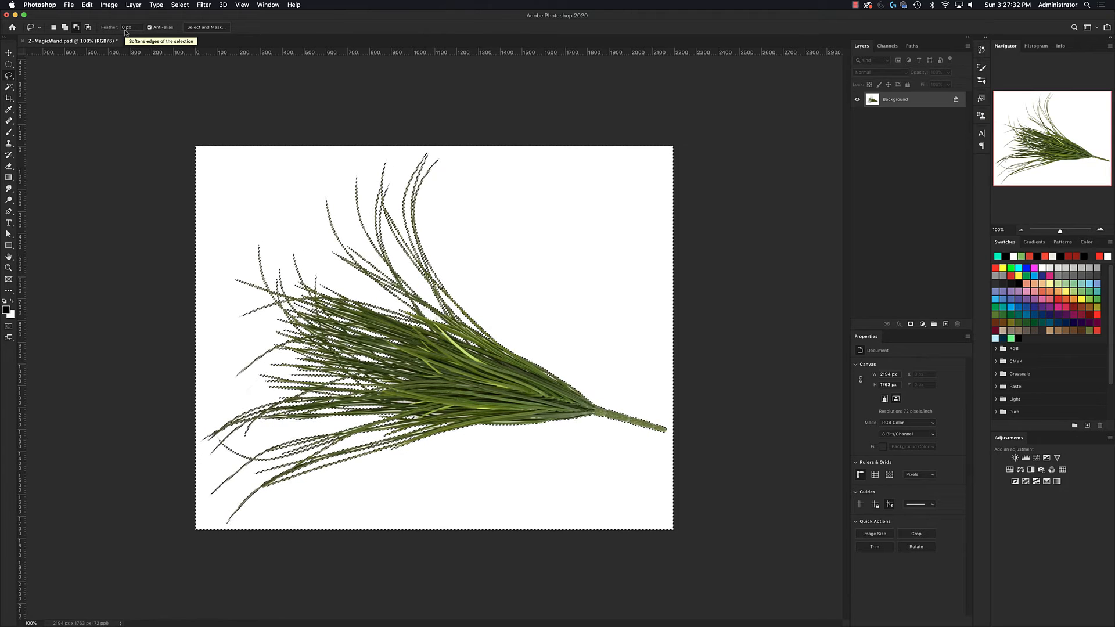
# Open the selection in Select and Mask, invert it to the grass, and preview it with the On Black view
pyautogui.click(207, 27)
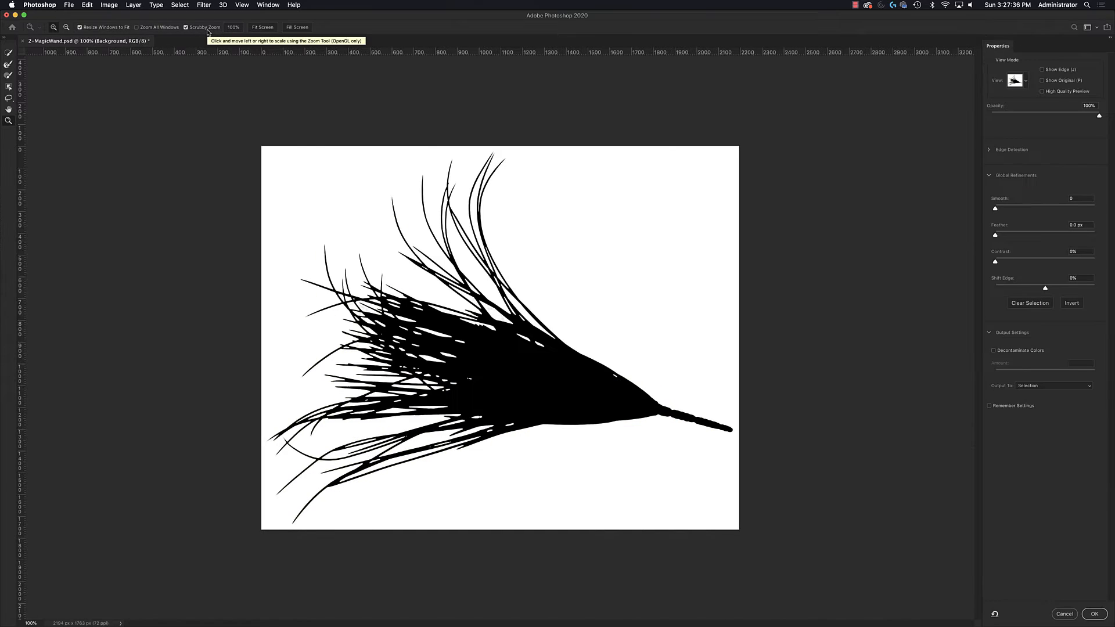
pyautogui.click(1026, 85)
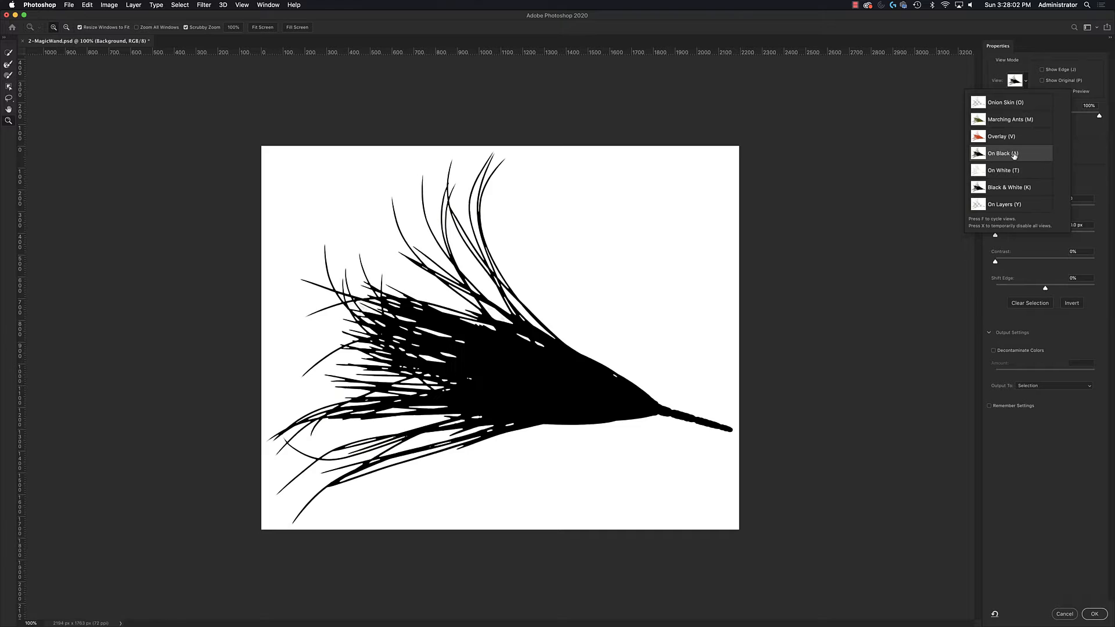
pyautogui.click(1003, 65)
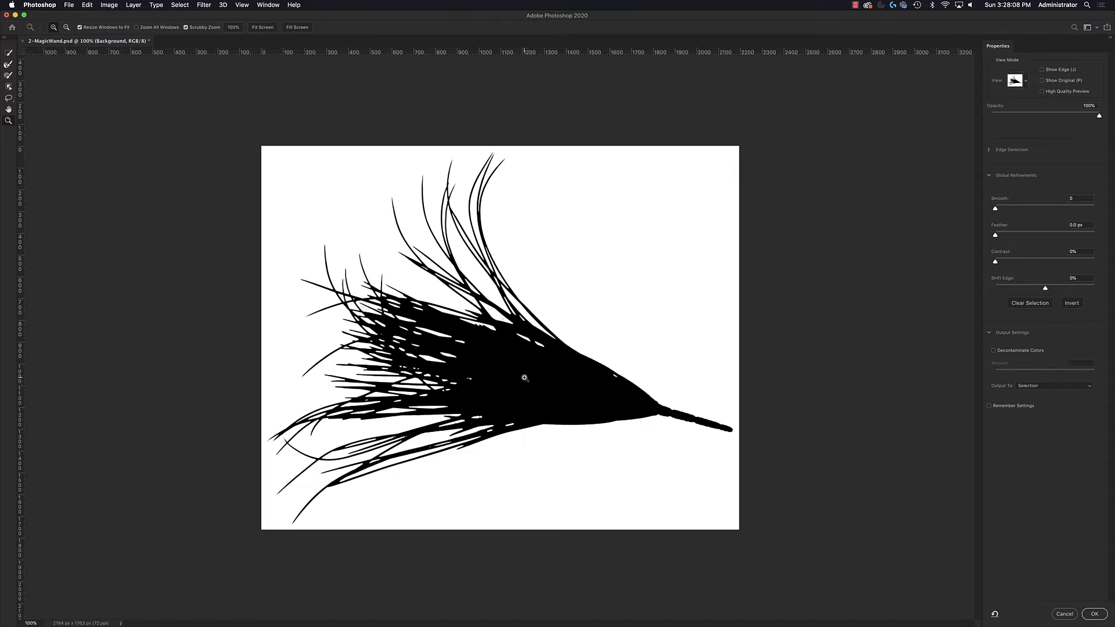
pyautogui.click(1076, 302)
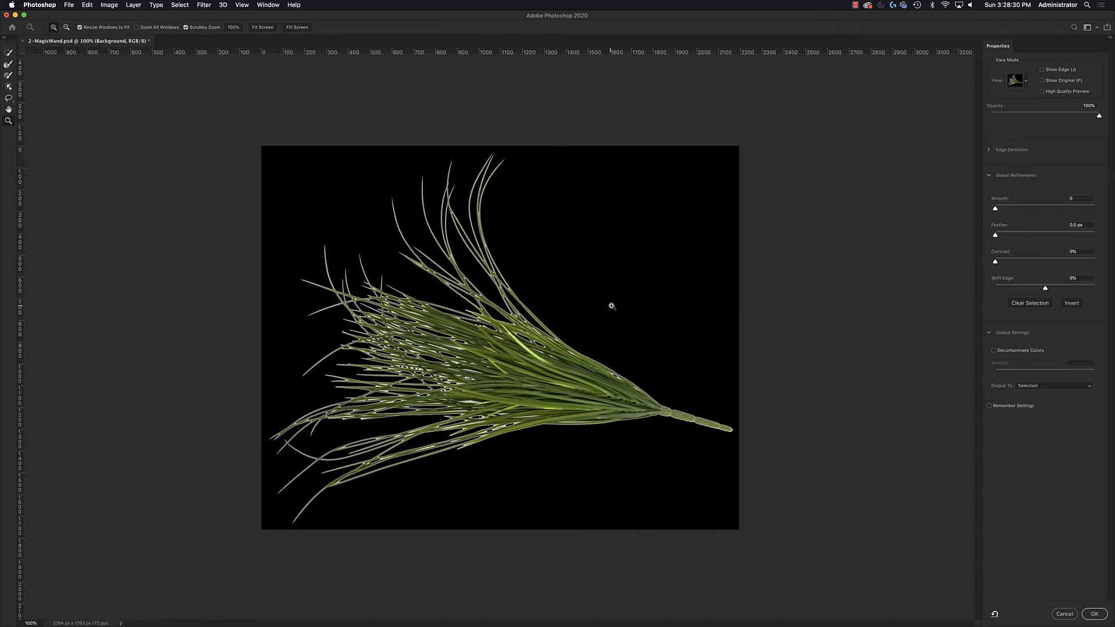
# Set the global refinements to Shift Edge -100%, Feather 0.4 px and Contrast 20%
pyautogui.click(1026, 82)
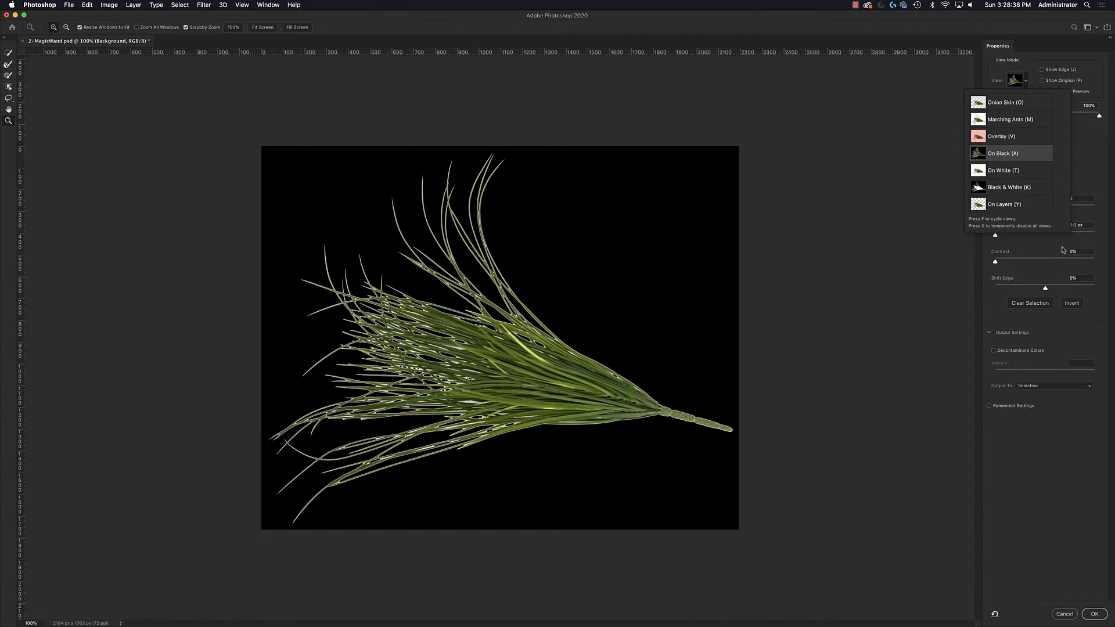
pyautogui.click(997, 319)
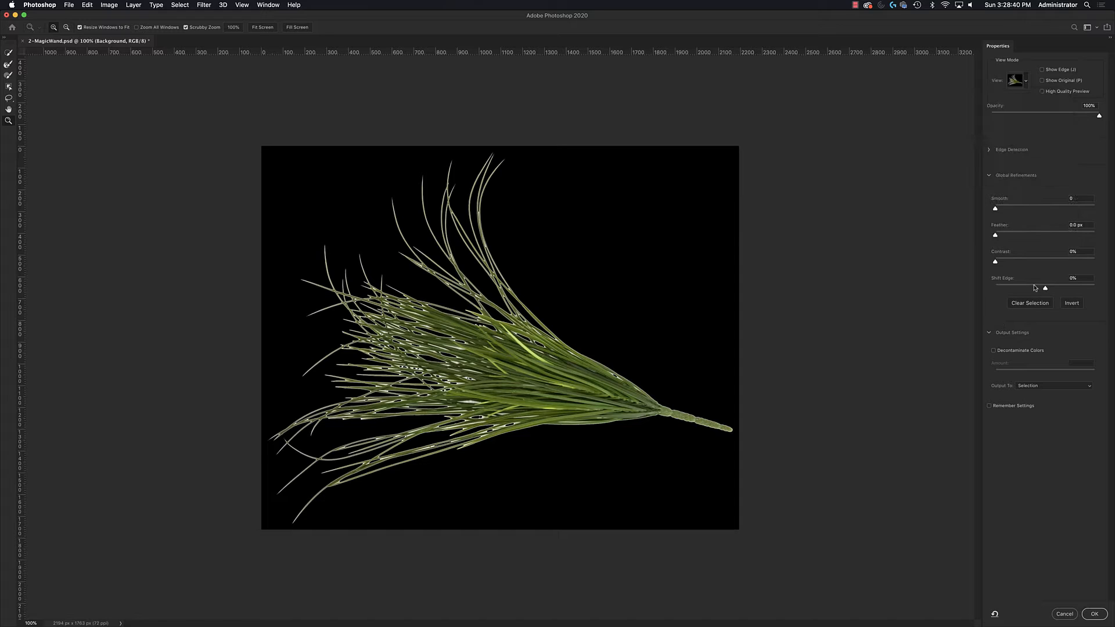
pyautogui.moveTo(1045, 288); pyautogui.dragTo(961, 288)
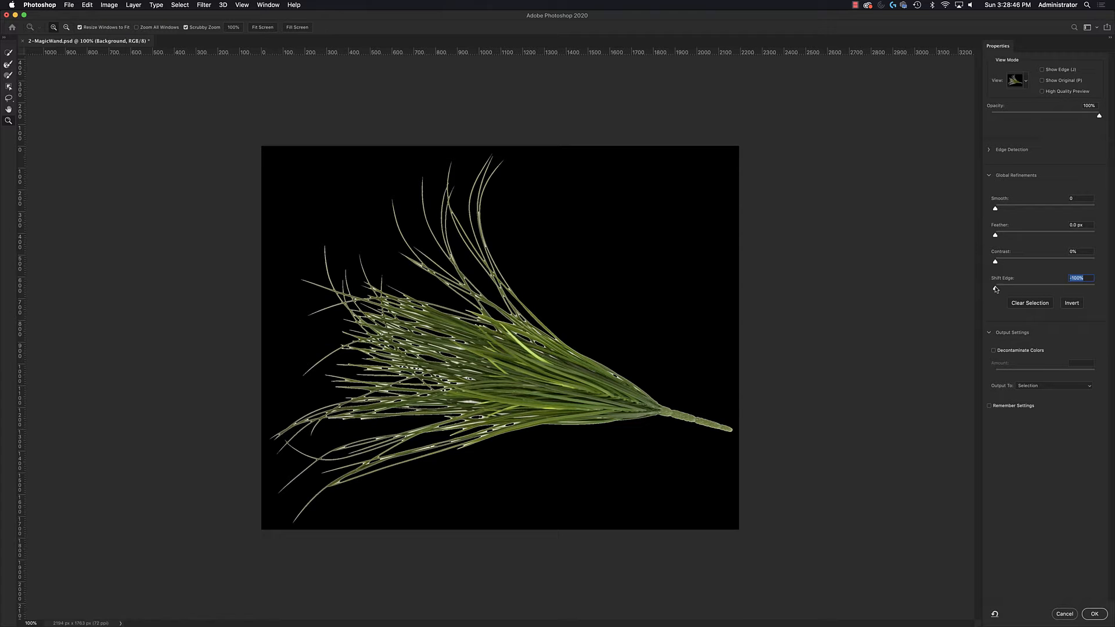
pyautogui.moveTo(995, 290); pyautogui.dragTo(807, 291)
pyautogui.moveTo(996, 237); pyautogui.dragTo(998, 238)
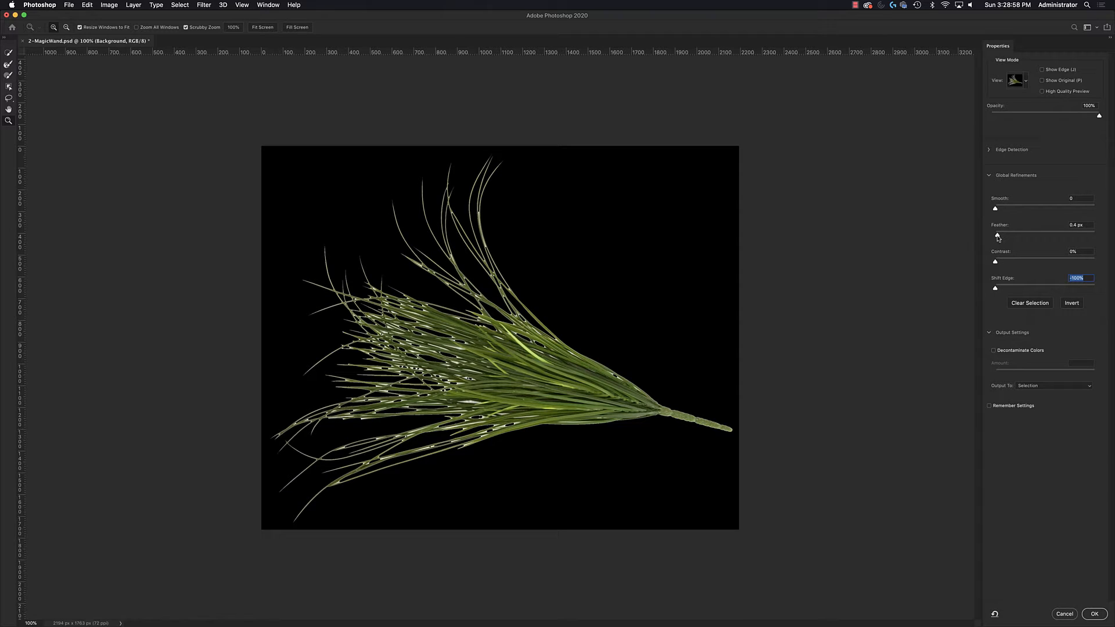
pyautogui.moveTo(996, 262); pyautogui.dragTo(1020, 266)
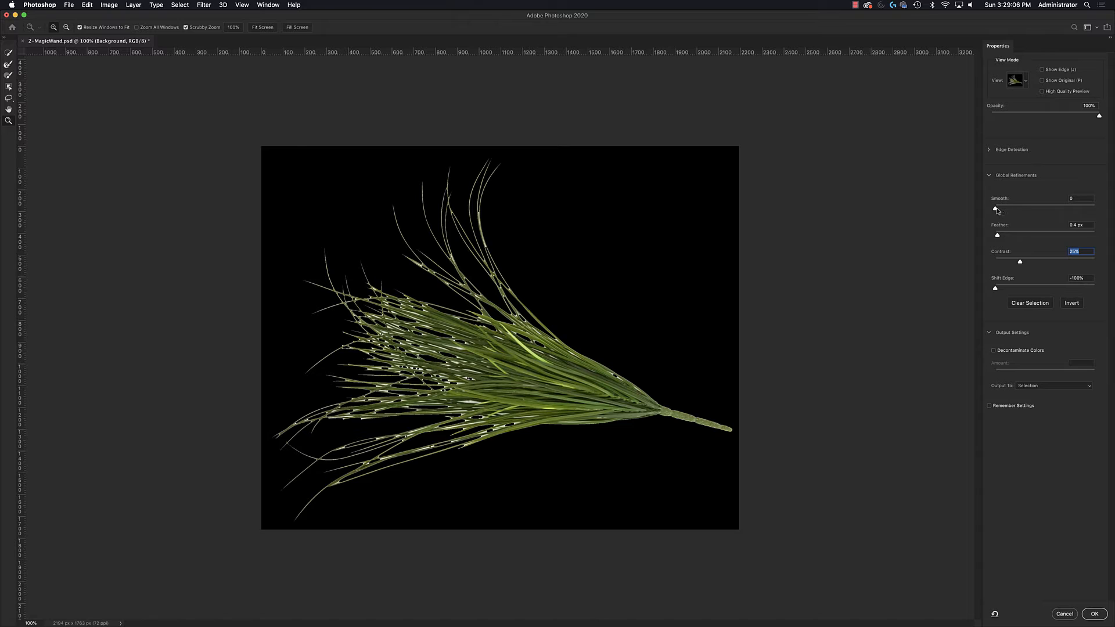
# Try higher Smooth values on the selection edge and return Smooth to 0
pyautogui.moveTo(997, 210); pyautogui.dragTo(1095, 215)
pyautogui.moveTo(1042, 209); pyautogui.dragTo(1022, 211)
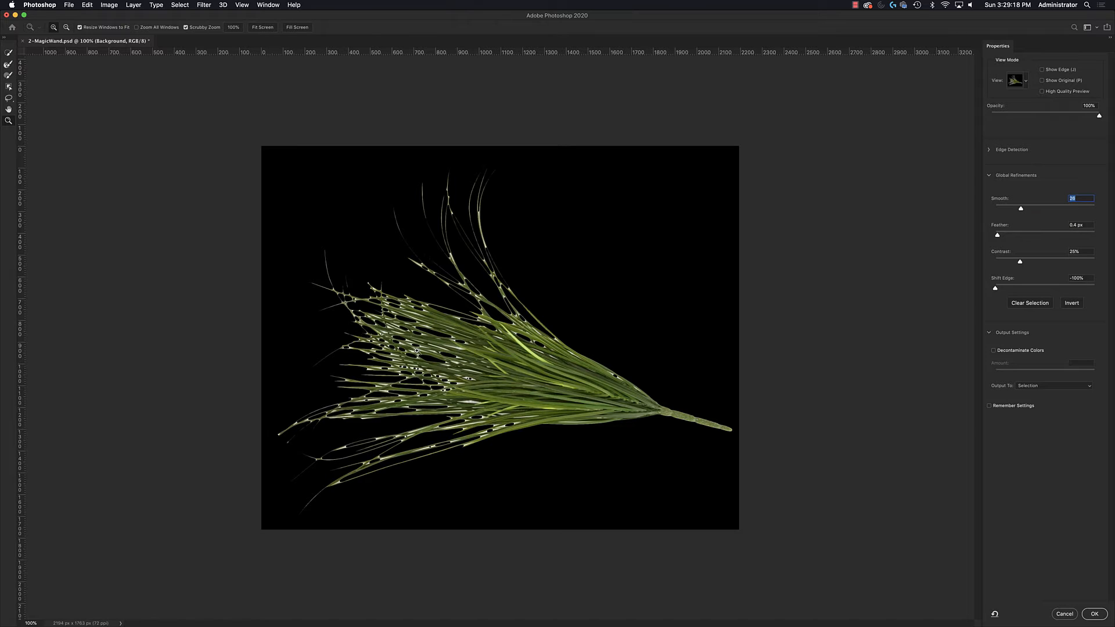
pyautogui.moveTo(999, 208); pyautogui.dragTo(991, 210)
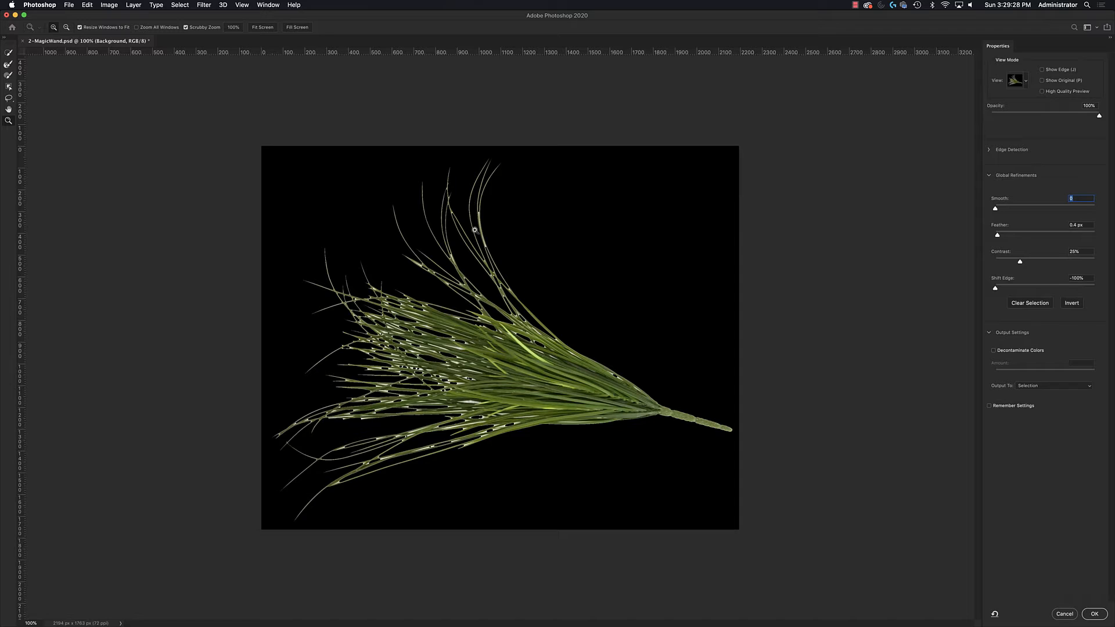
# Set Contrast to 10% and Shift Edge to -2%, and output the selection as a New Layer with Layer Mask
pyautogui.click(1006, 262)
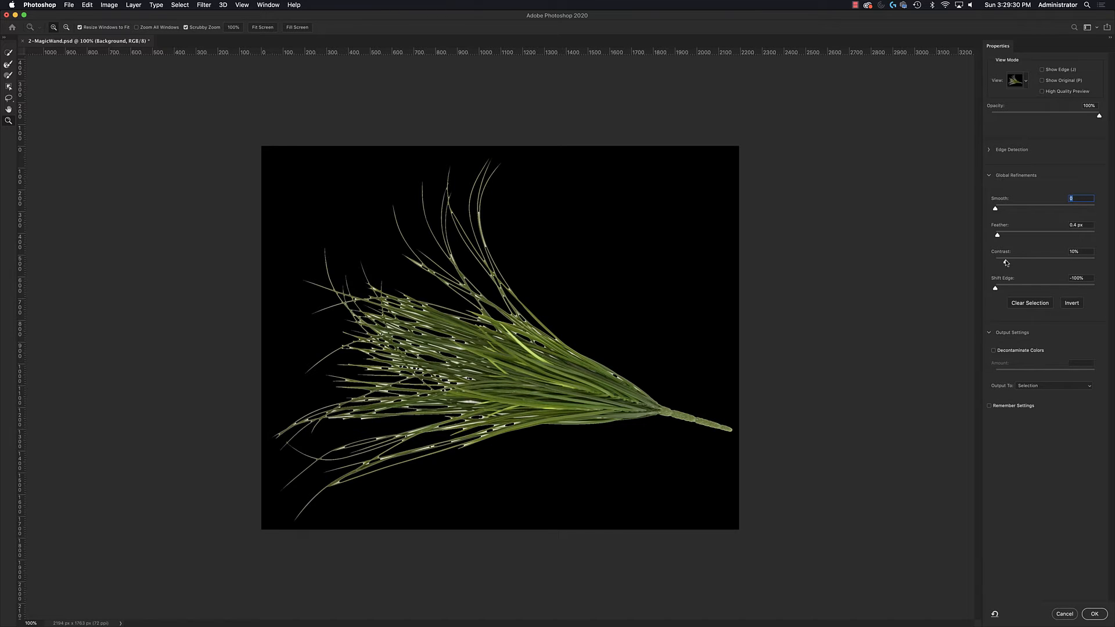
pyautogui.click(1044, 286)
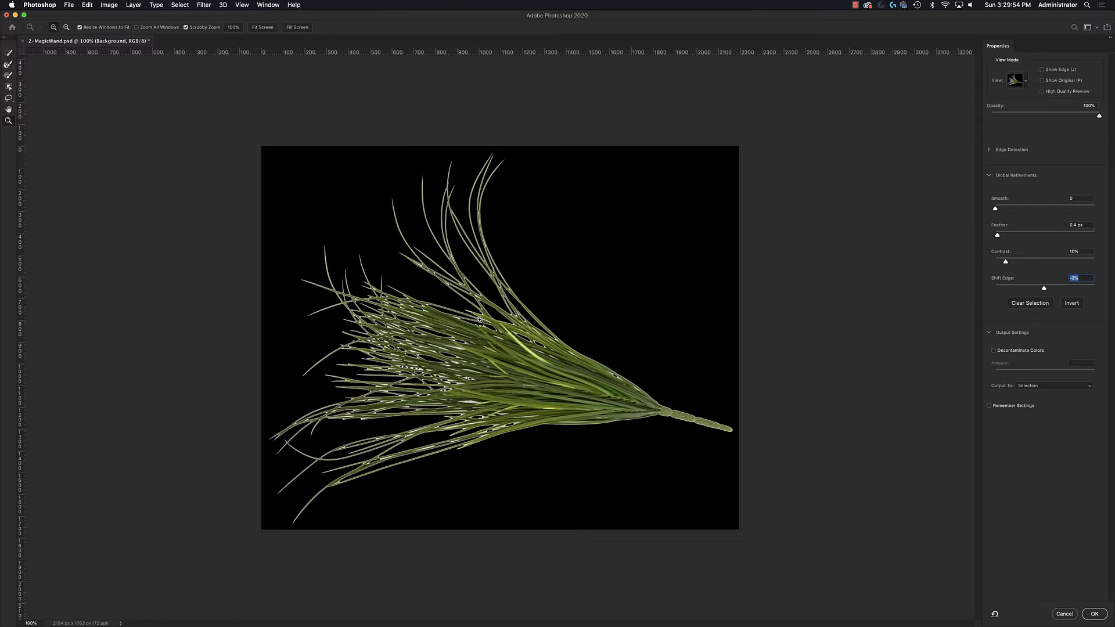
pyautogui.click(1060, 386)
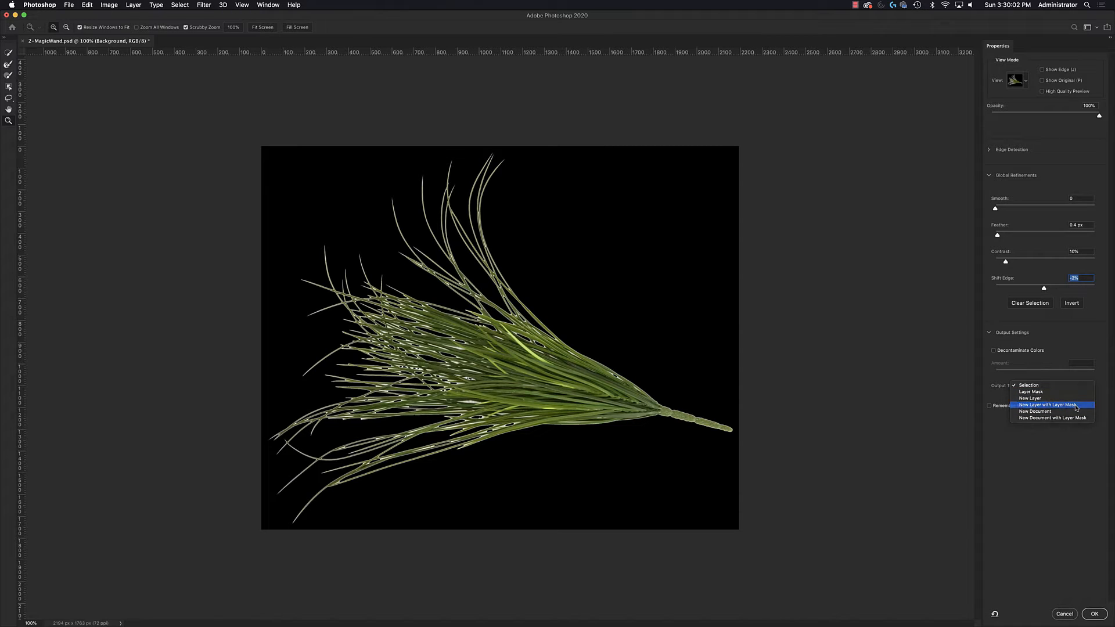
pyautogui.click(1076, 408)
pyautogui.click(1094, 616)
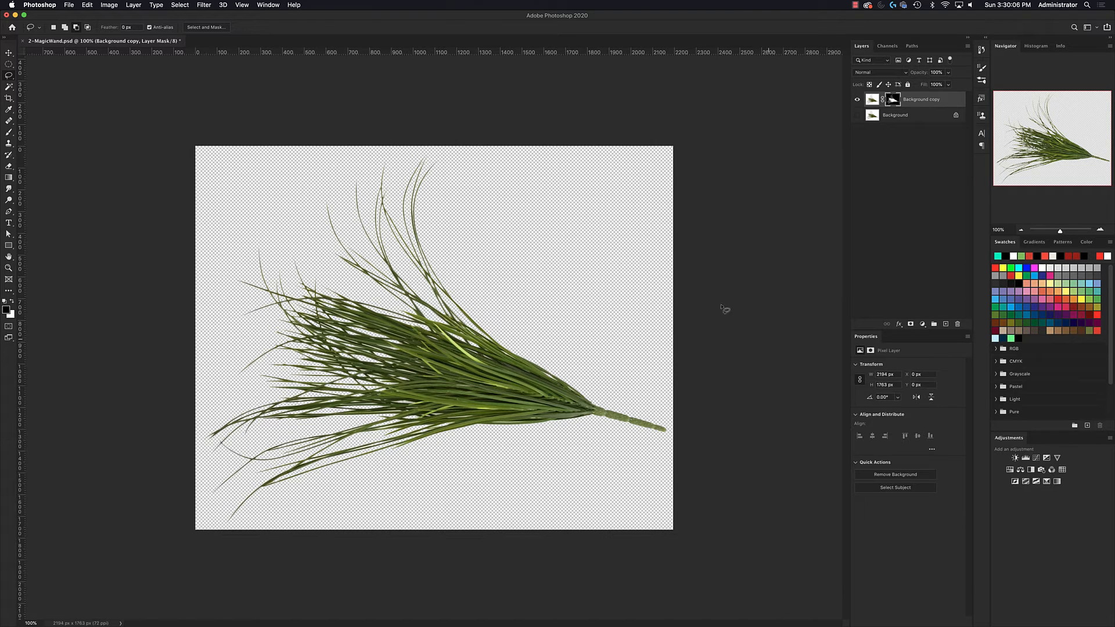
# Add a Solid Color fill layer in dark gray 3f3f3f directly above the Background layer
pyautogui.click(933, 117)
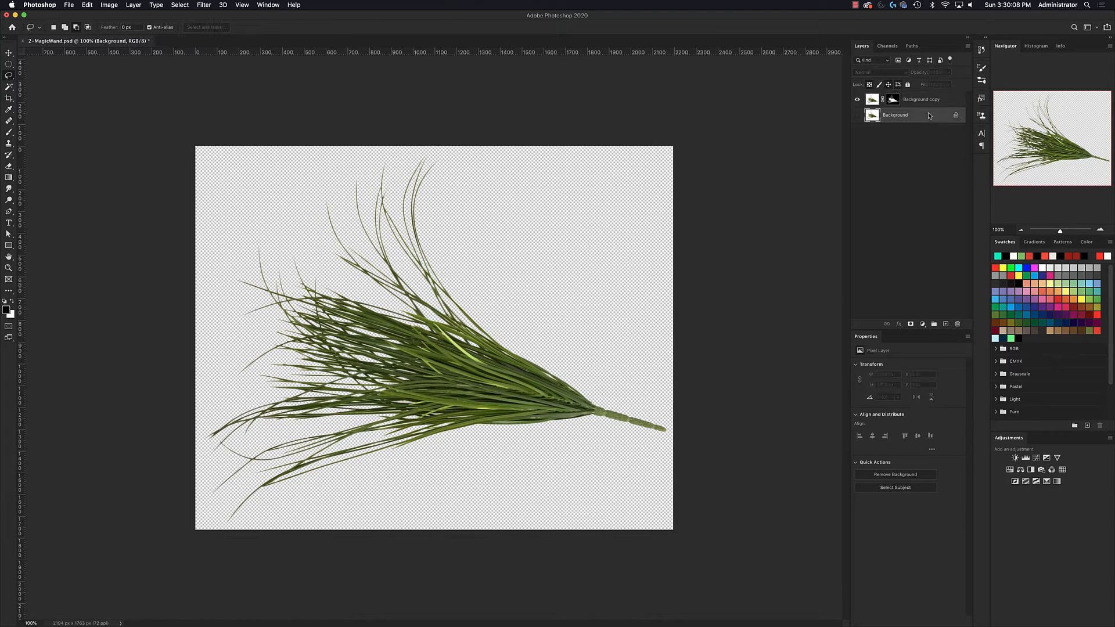
pyautogui.click(922, 324)
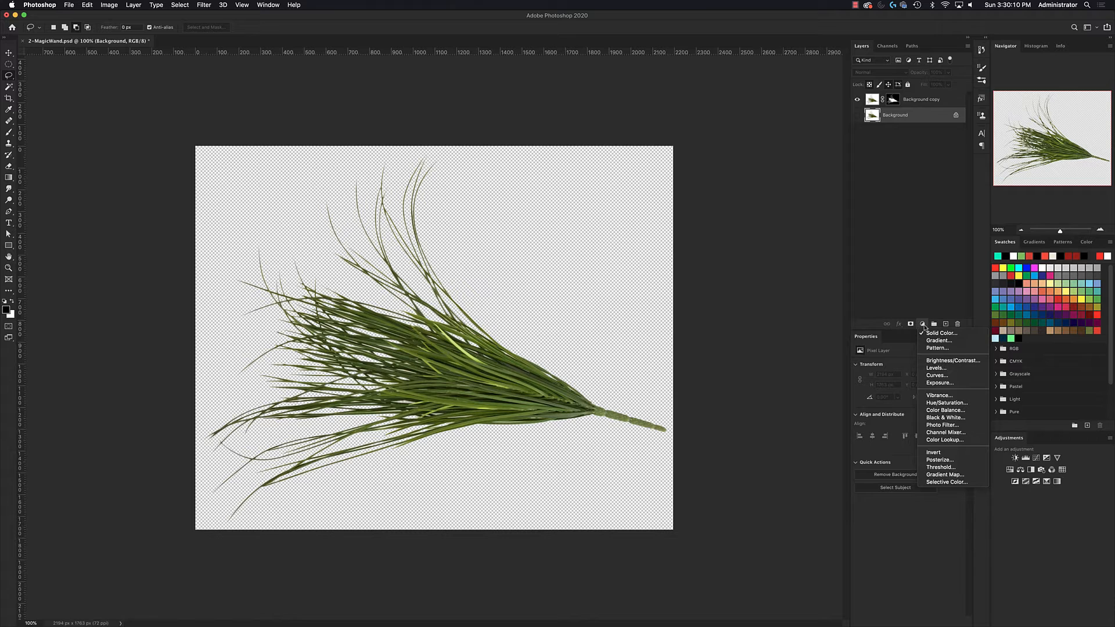
pyautogui.click(937, 333)
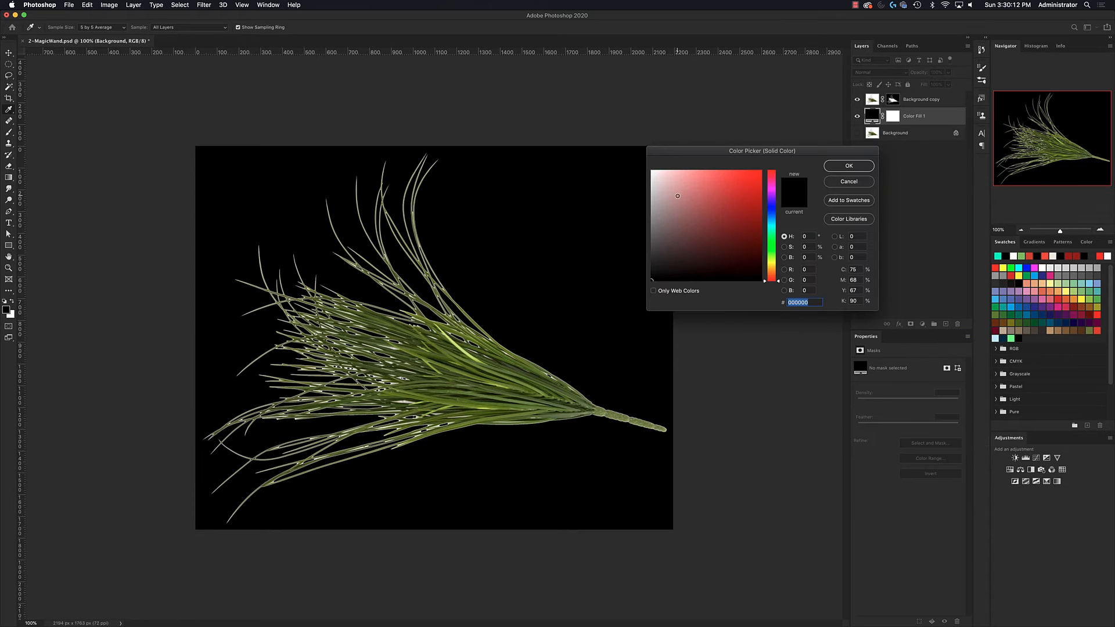
pyautogui.moveTo(677, 196)
pyautogui.mouseDown()
pyautogui.moveTo(664, 221)
pyautogui.moveTo(656, 184)
pyautogui.moveTo(656, 263)
pyautogui.moveTo(646, 250)
pyautogui.mouseUp()
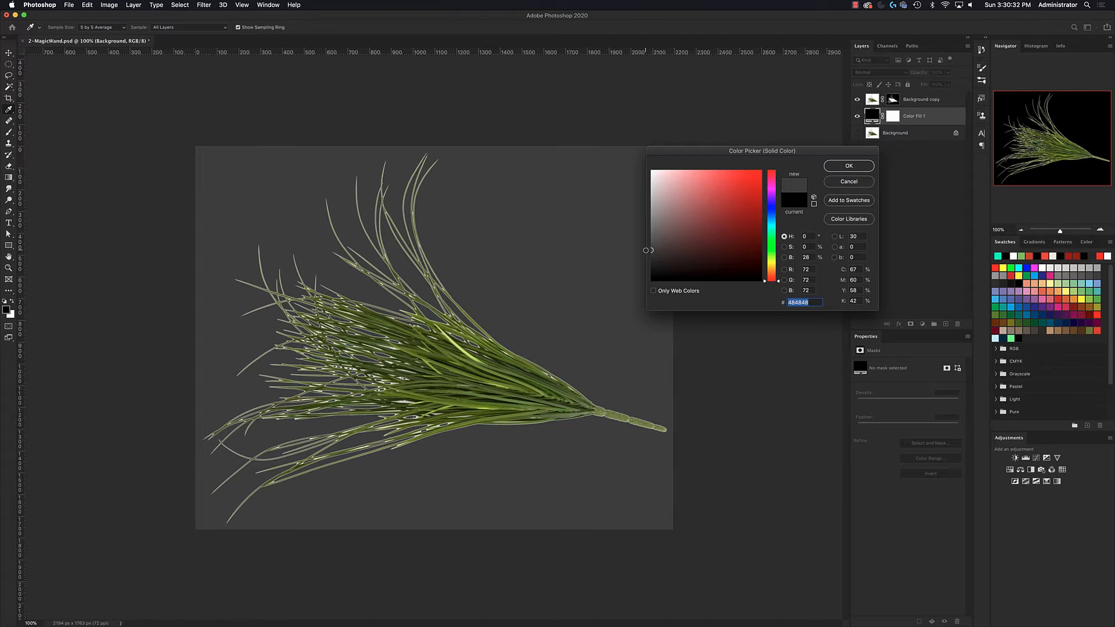
pyautogui.moveTo(646, 250); pyautogui.dragTo(646, 253)
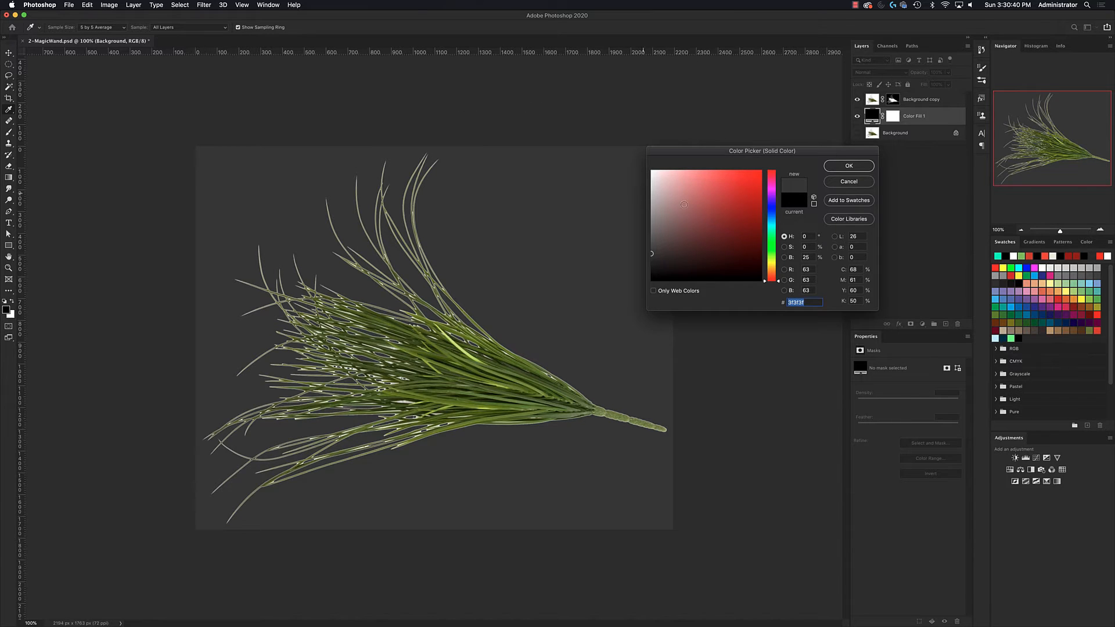
pyautogui.click(842, 167)
# Select the Background copy layer and sample a green from the grass with the Eyedropper at 11 by 11 Average
pyautogui.click(952, 101)
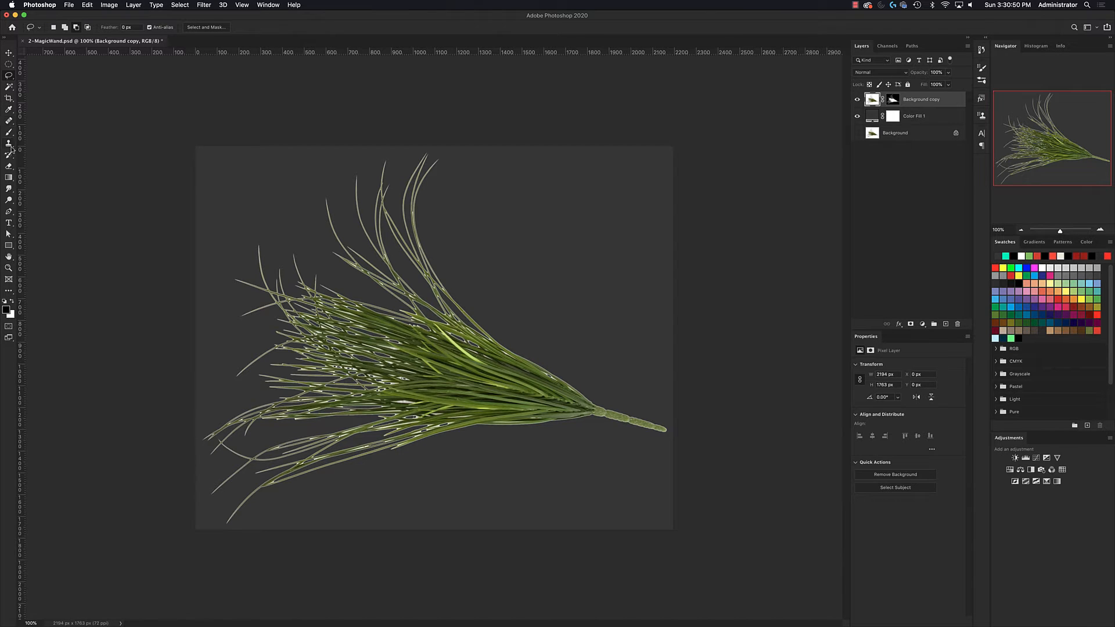
pyautogui.click(8, 109)
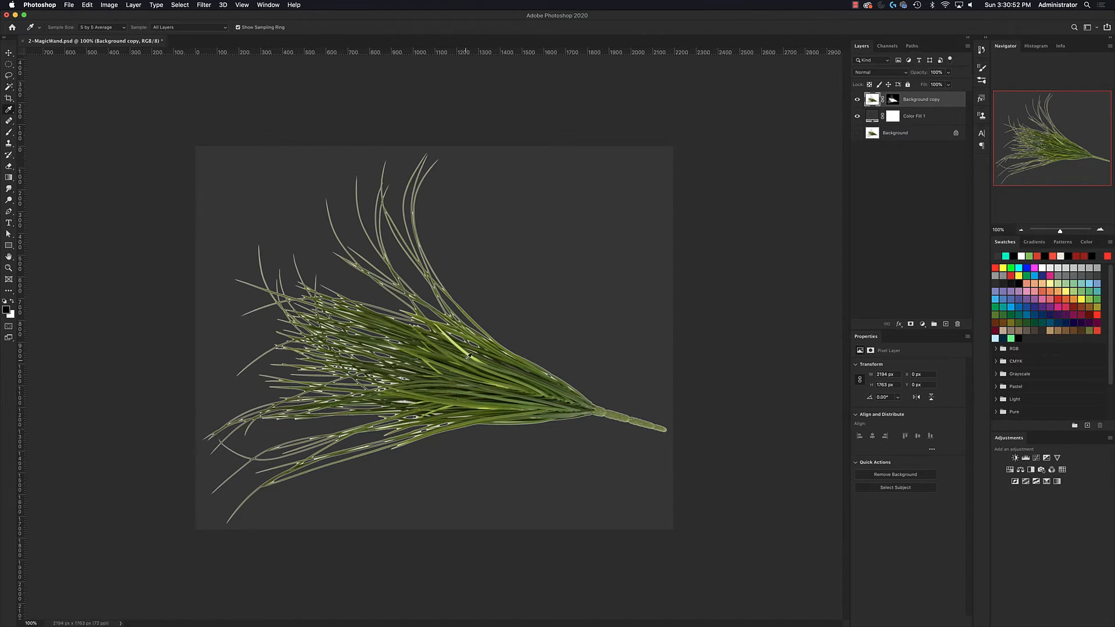
pyautogui.moveTo(466, 356); pyautogui.dragTo(465, 356)
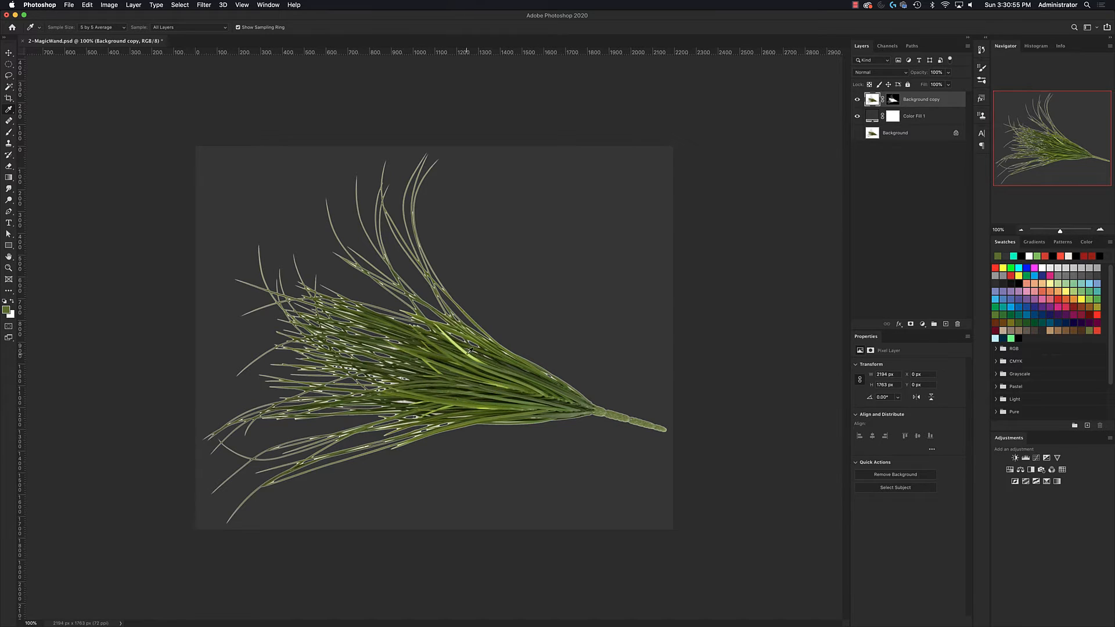
pyautogui.click(109, 28)
pyautogui.click(110, 34)
pyautogui.moveTo(513, 370); pyautogui.dragTo(511, 376)
# Add a Solid Color fill layer in the sampled green 6e7f35 above the Background copy layer
pyautogui.click(924, 325)
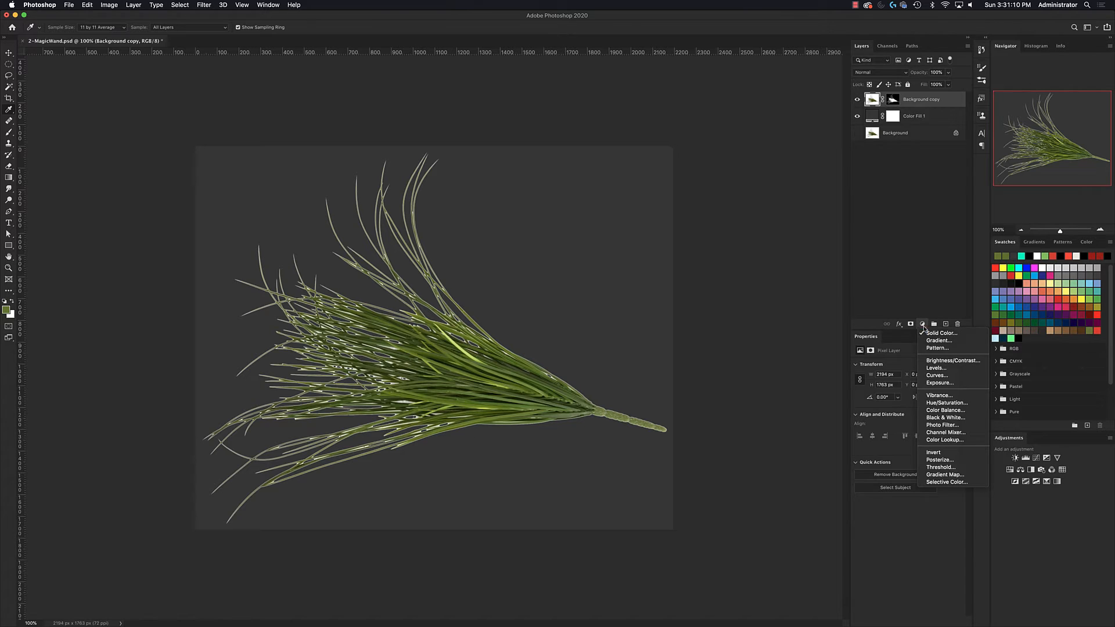
pyautogui.click(936, 335)
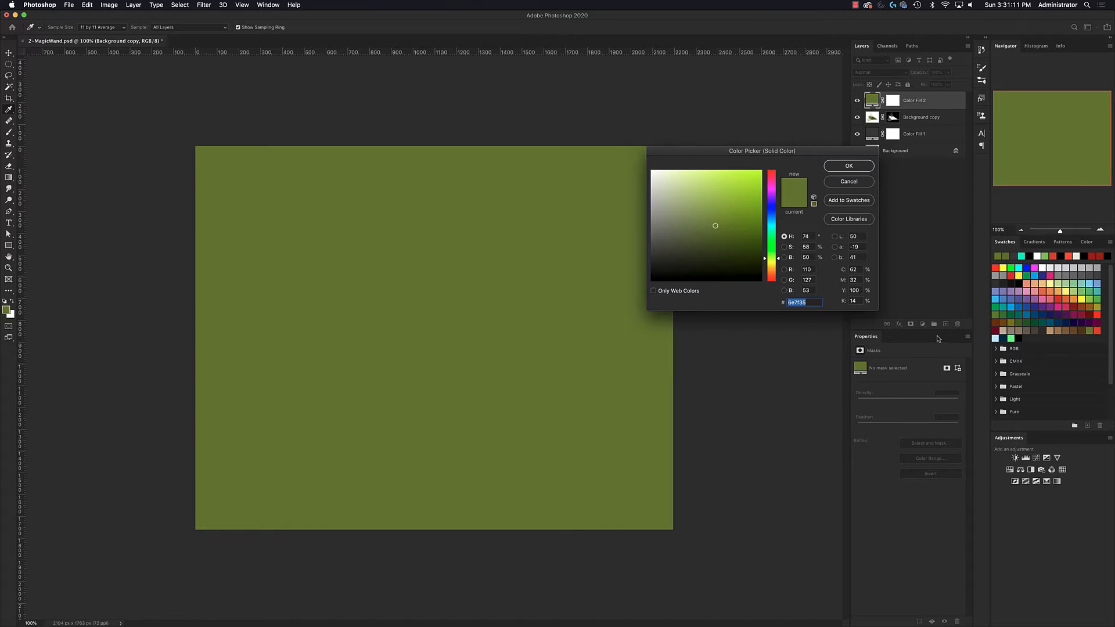
pyautogui.click(845, 165)
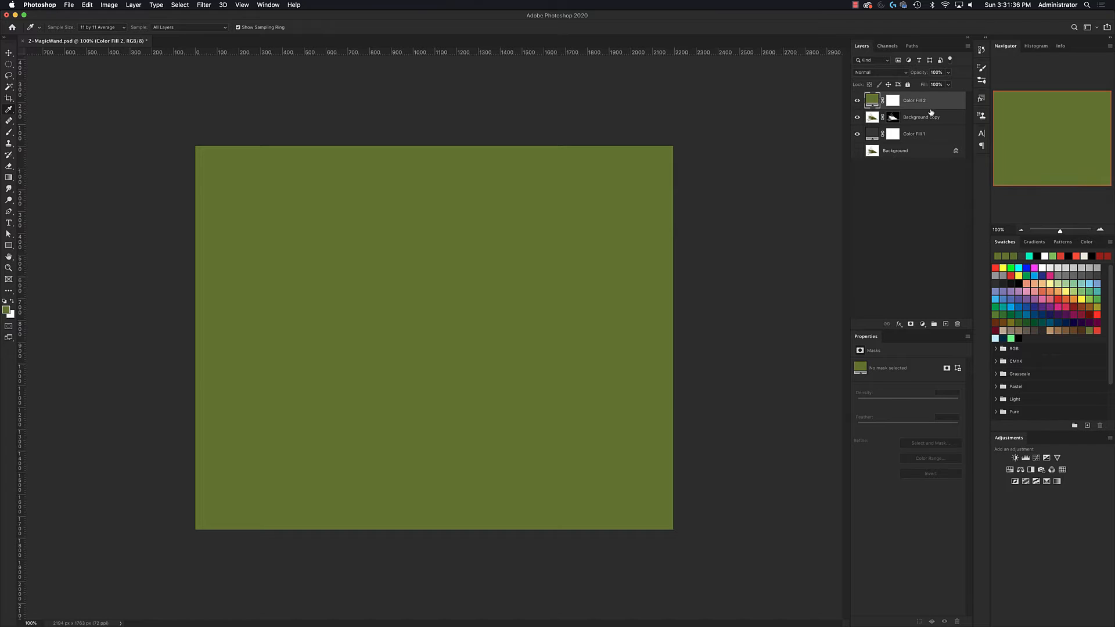
# Clip the green fill layer to the Background copy layer and toggle its visibility off and on to compare
pyautogui.moveTo(932, 111); pyautogui.dragTo(935, 107)
pyautogui.keyDown('alt'); pyautogui.click(935, 106); pyautogui.keyUp('alt')
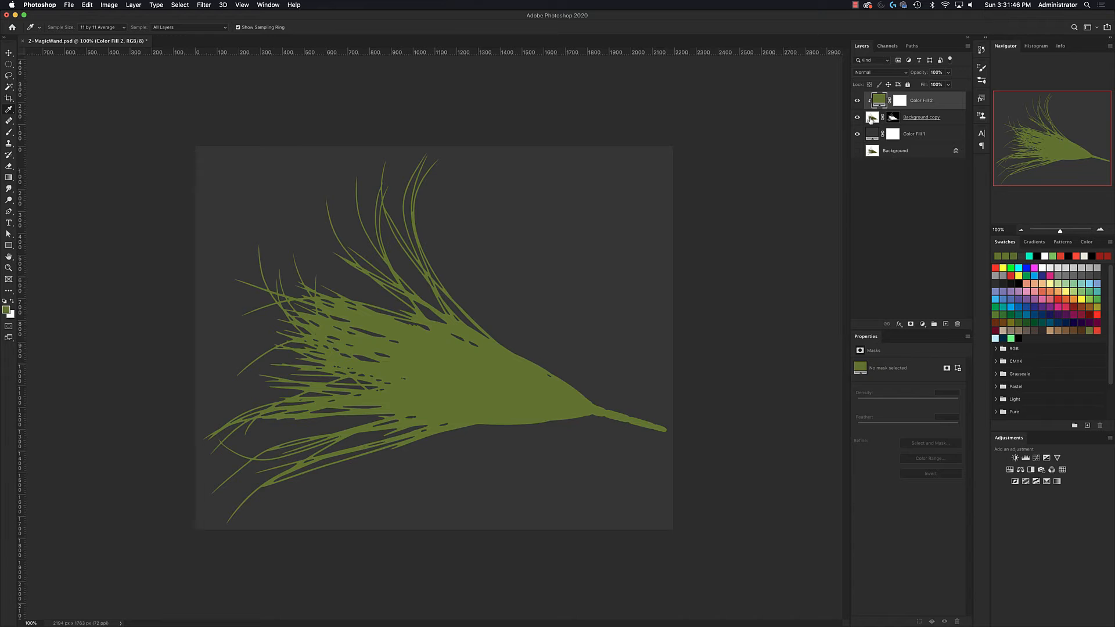
pyautogui.click(857, 100)
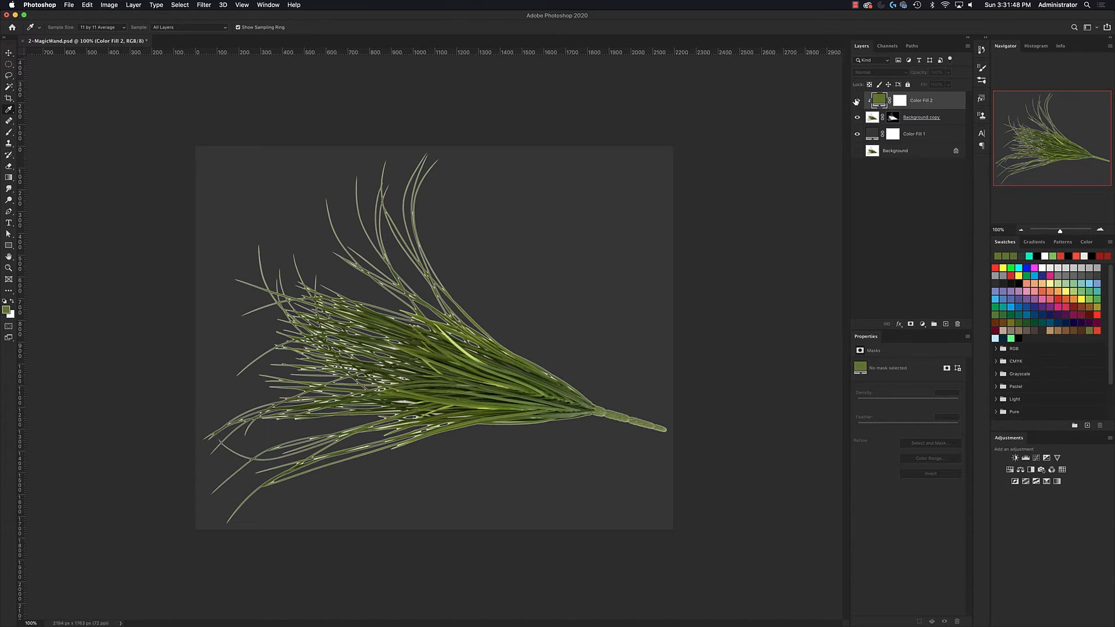
pyautogui.click(857, 101)
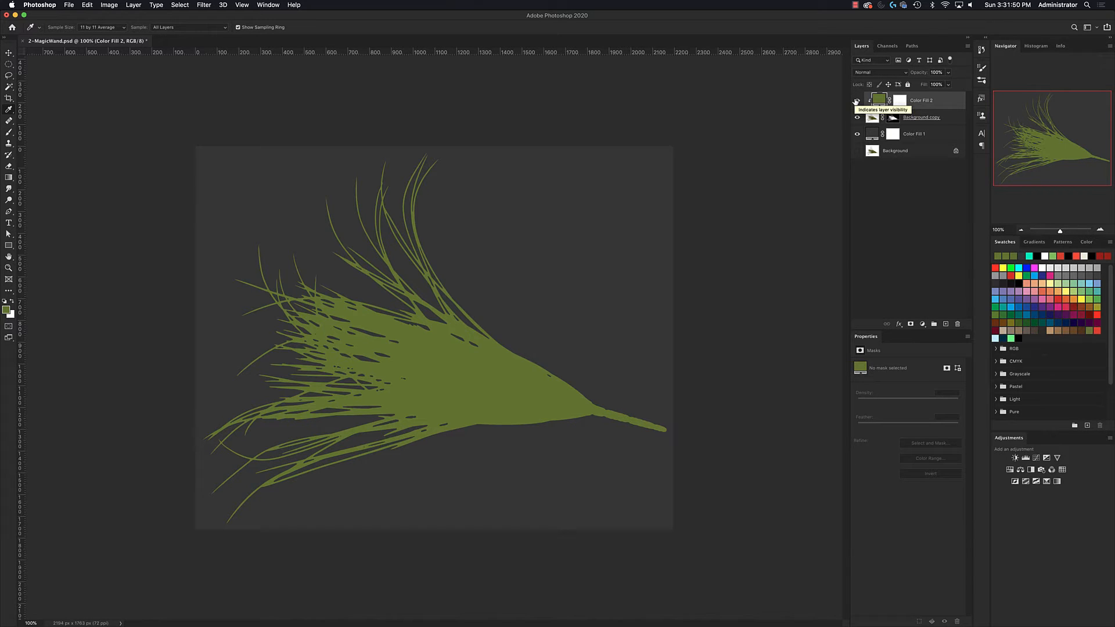
# Set the green fill layer's blending mode to Darken
pyautogui.click(890, 73)
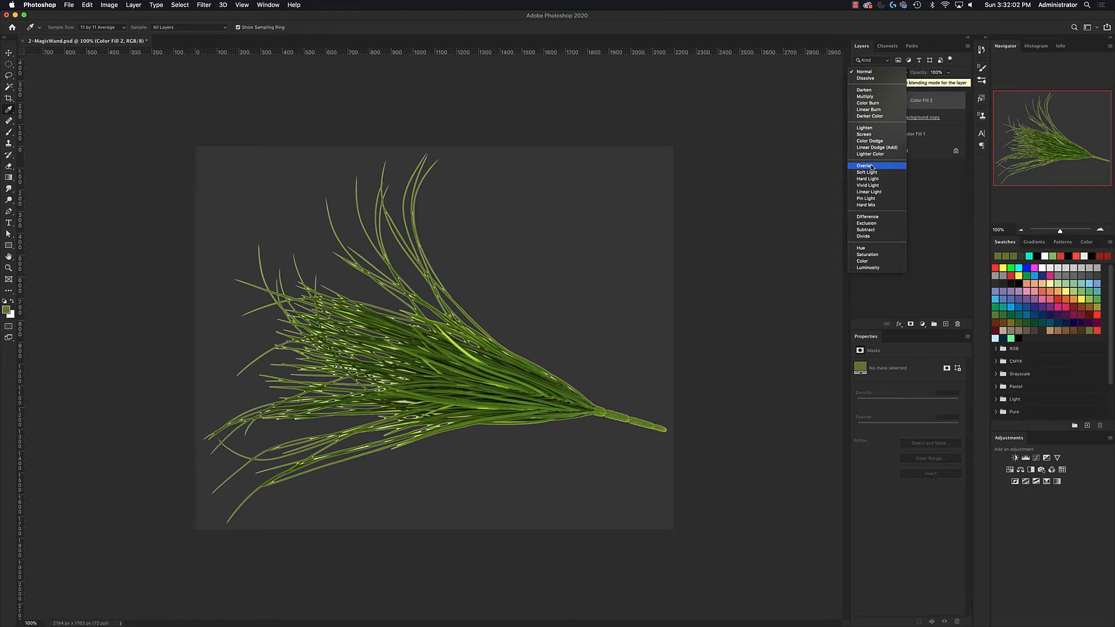
pyautogui.click(869, 91)
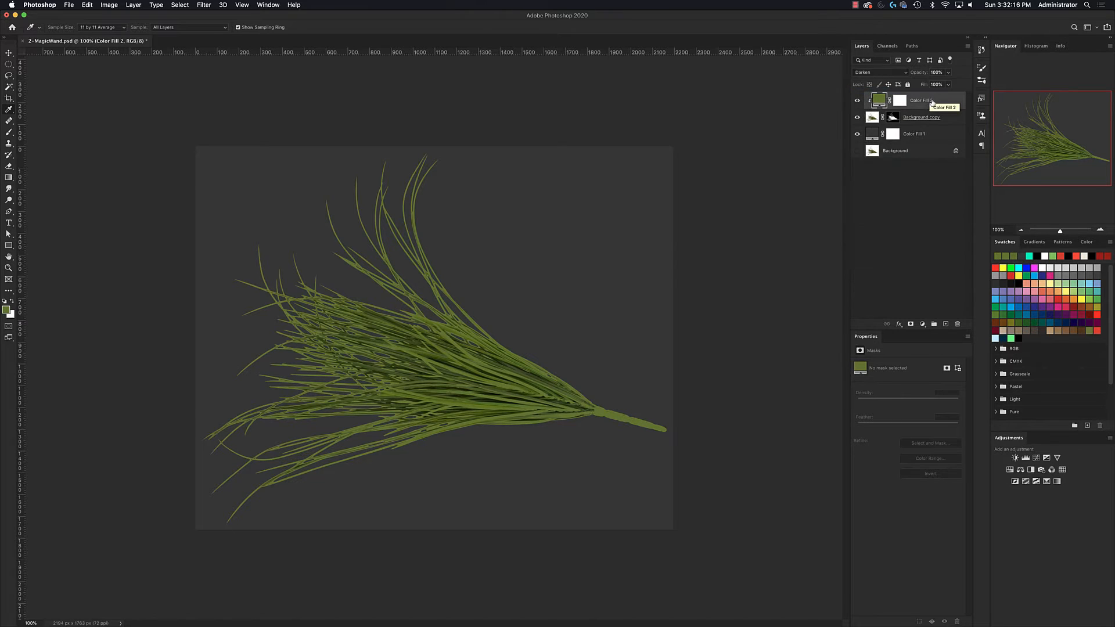
# Preview the green fill layer's blending modes from Multiply through Subtract, and set it back to Darken
pyautogui.press('v')
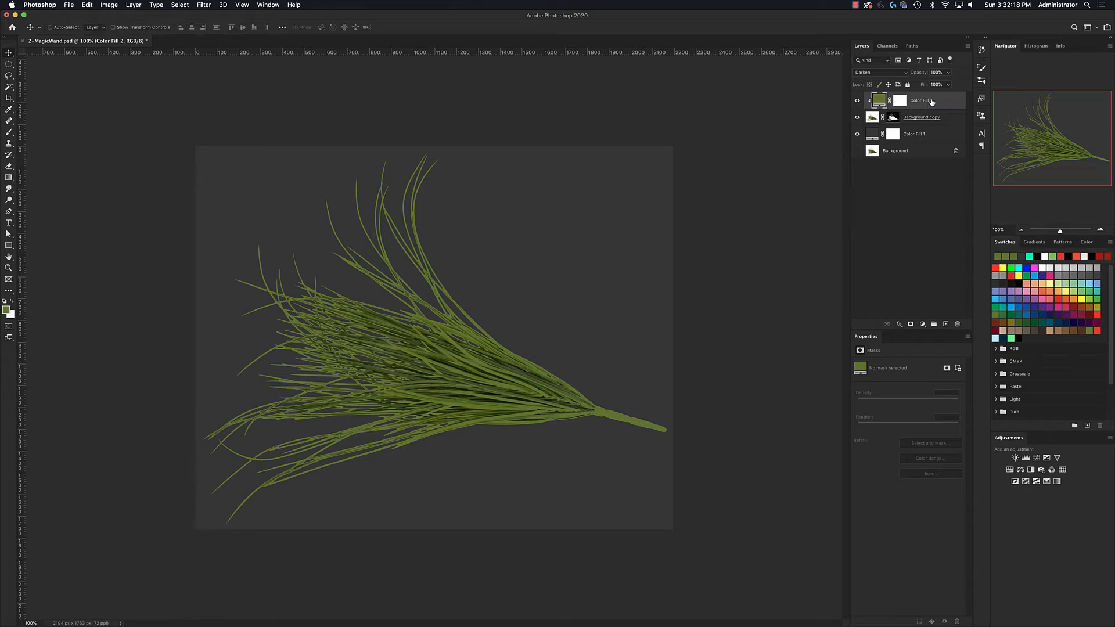
pyautogui.hotkey('shift', '+')
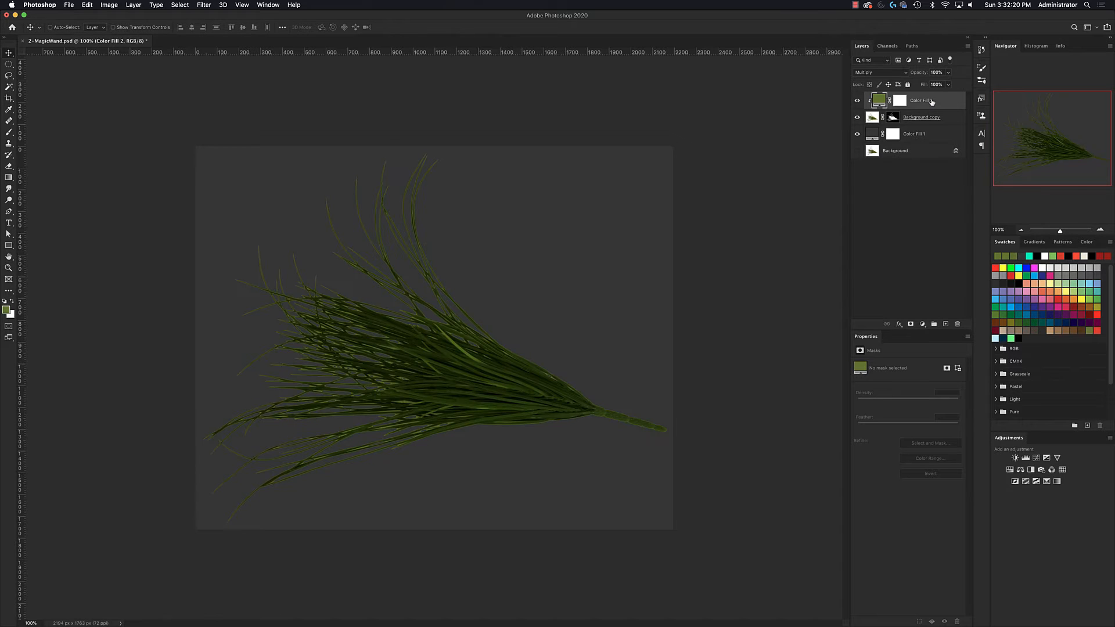
pyautogui.hotkey('shift', '+')
pyautogui.hotkey('shift', '+')
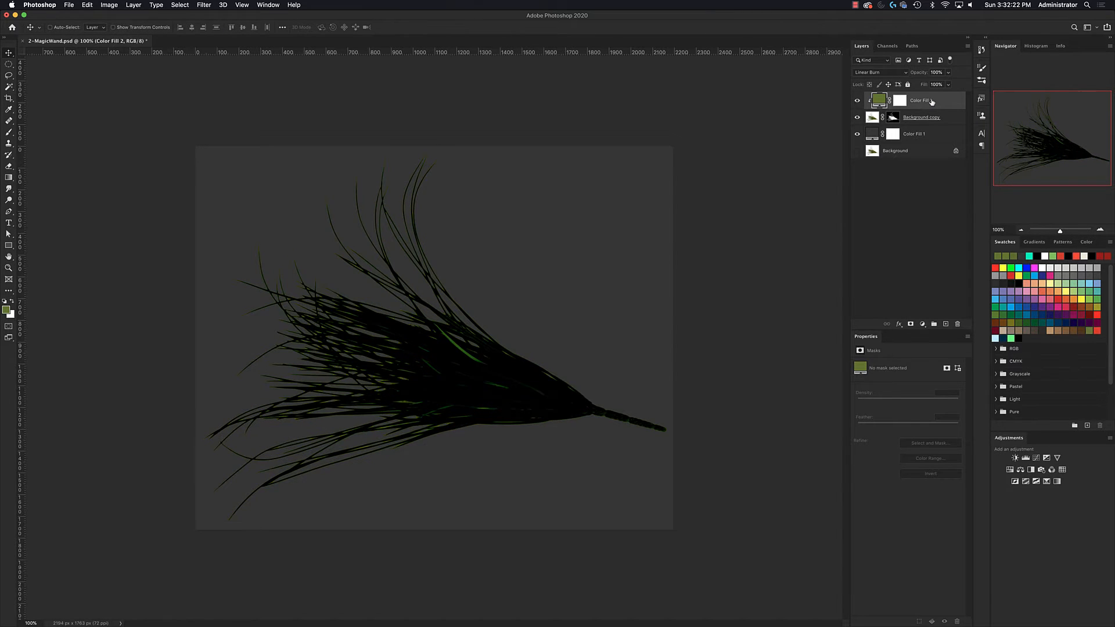
pyautogui.hotkey('shift', '+')
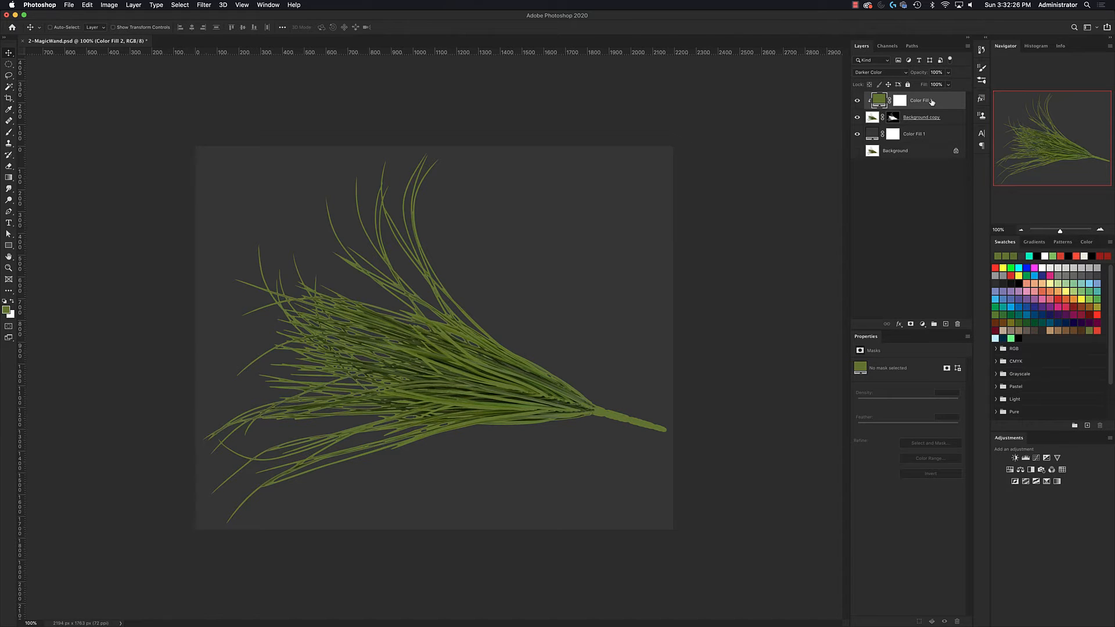
pyautogui.hotkey('shift', '+')
pyautogui.hotkey('shift', '+')
pyautogui.hotkey('shift', '+')
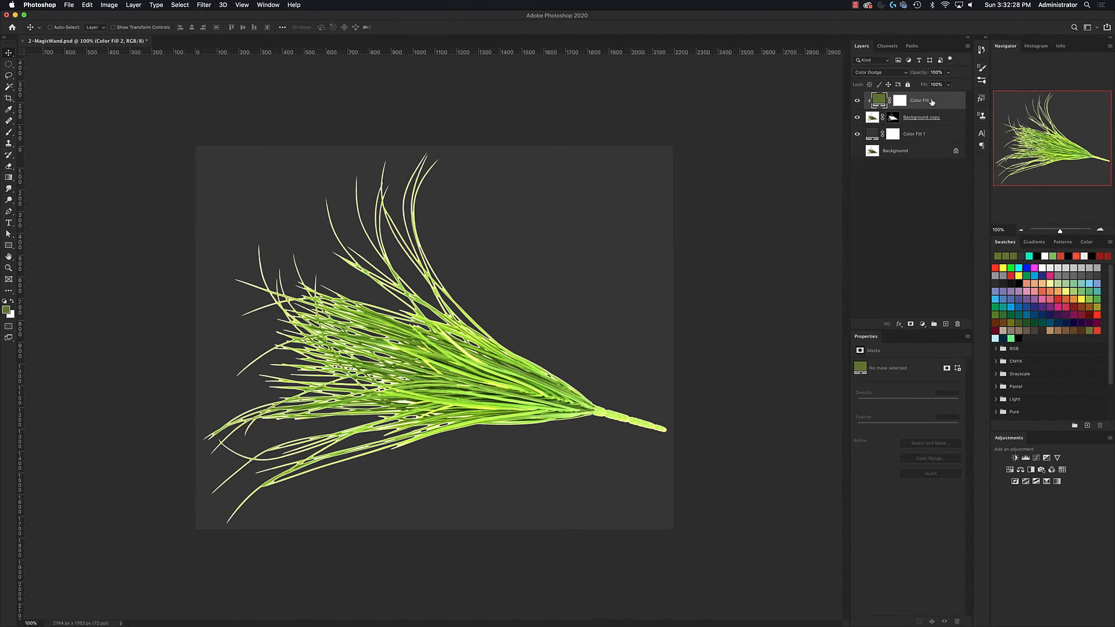
pyautogui.hotkey('shift', '+')
pyautogui.hotkey('shift', '+')
pyautogui.hotkey('shift', '+')
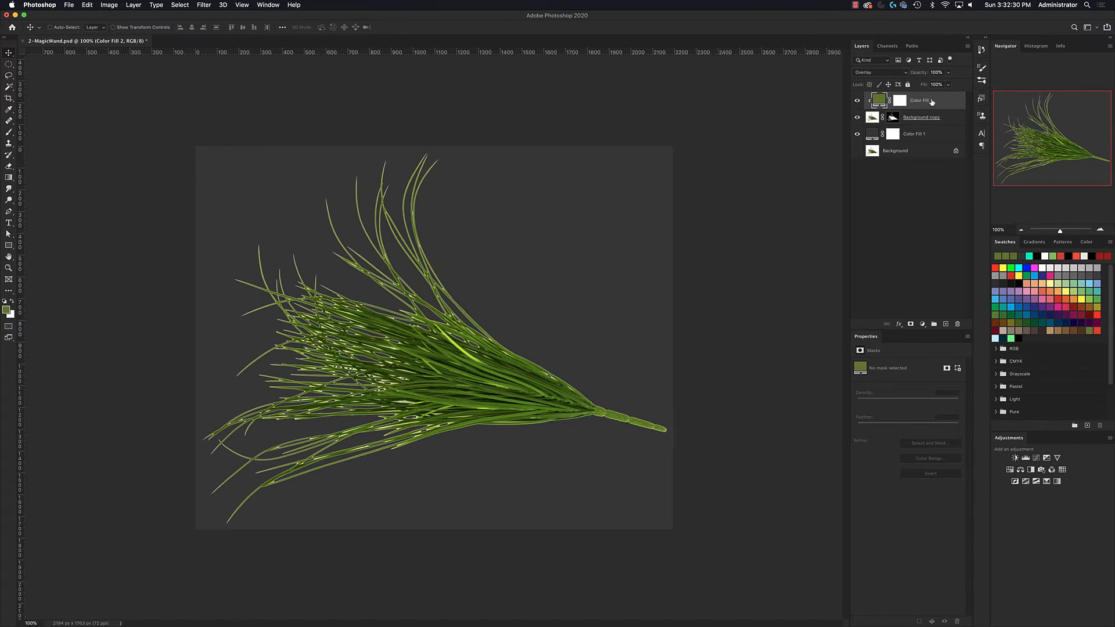
pyautogui.hotkey('shift', '+')
pyautogui.hotkey('shift', '+')
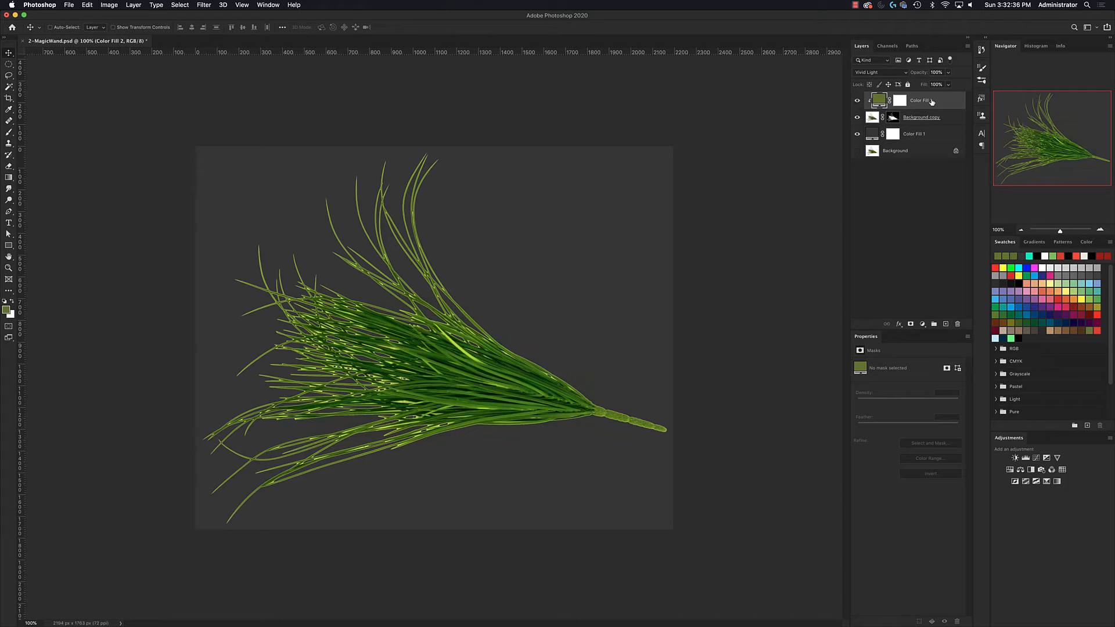
pyautogui.hotkey('shift', '+')
pyautogui.hotkey('shift', '+')
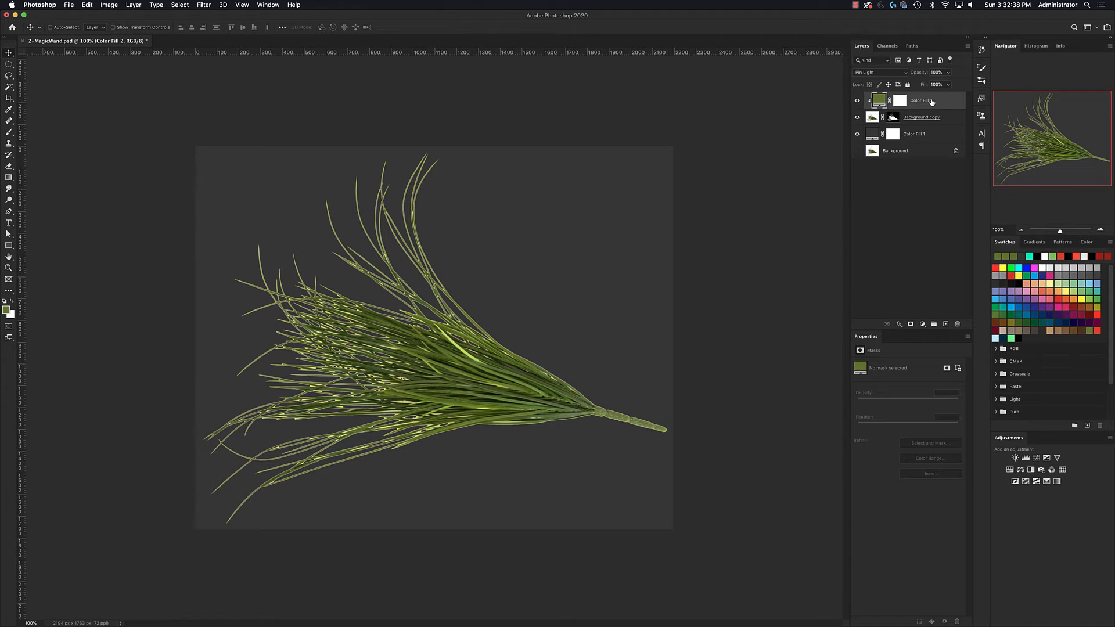
pyautogui.hotkey('shift', '+')
pyautogui.hotkey('shift', '+')
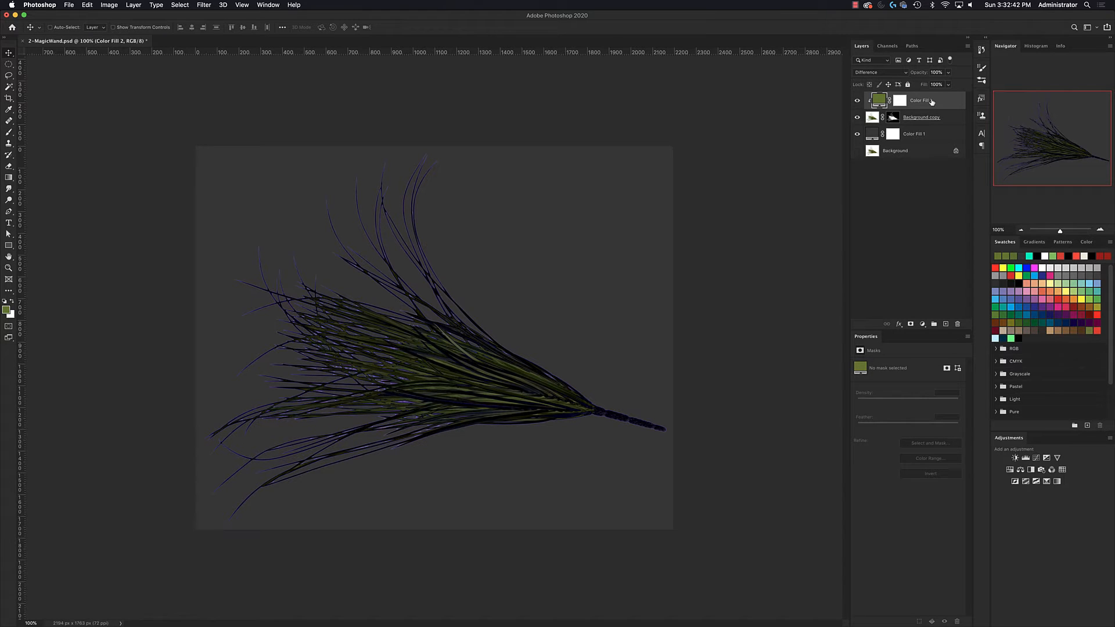
pyautogui.hotkey('shift', '+')
pyautogui.hotkey('shift', '+')
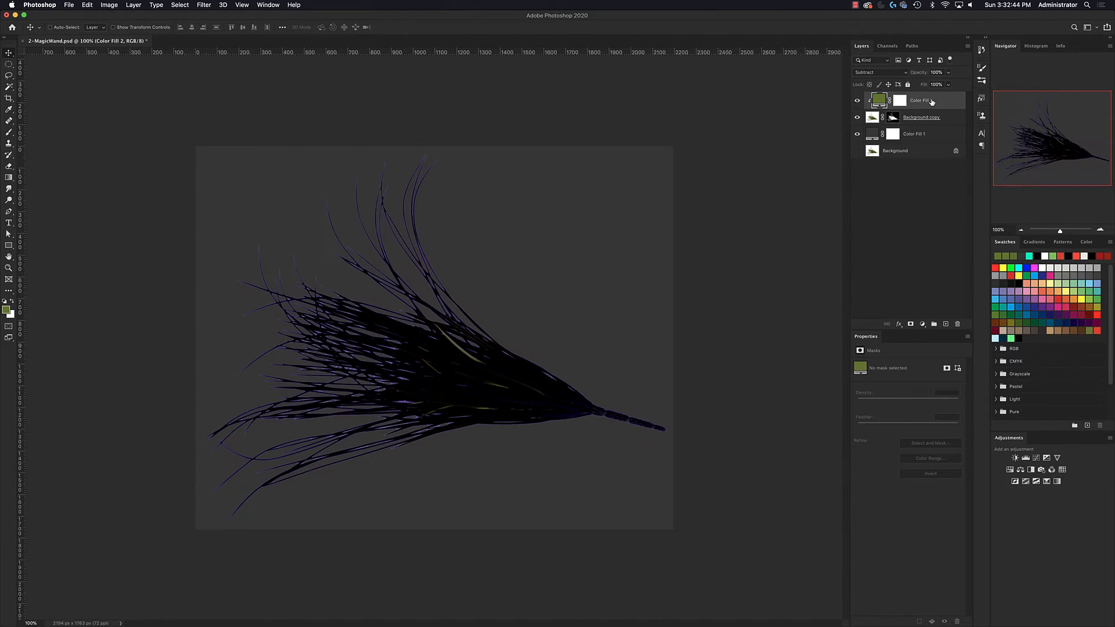
pyautogui.click(906, 73)
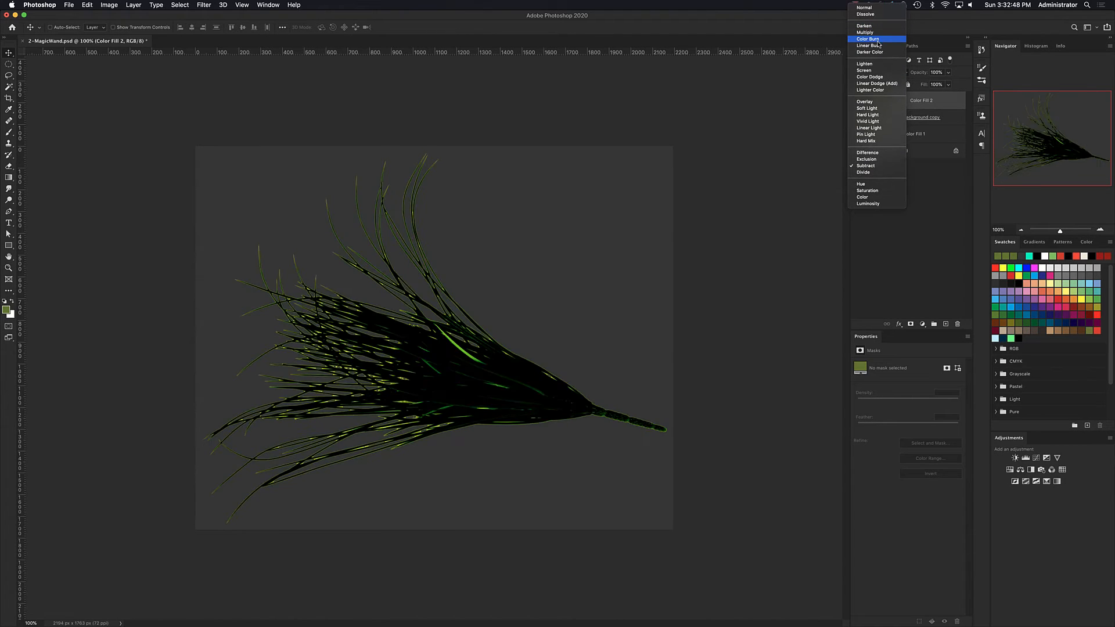
pyautogui.click(876, 27)
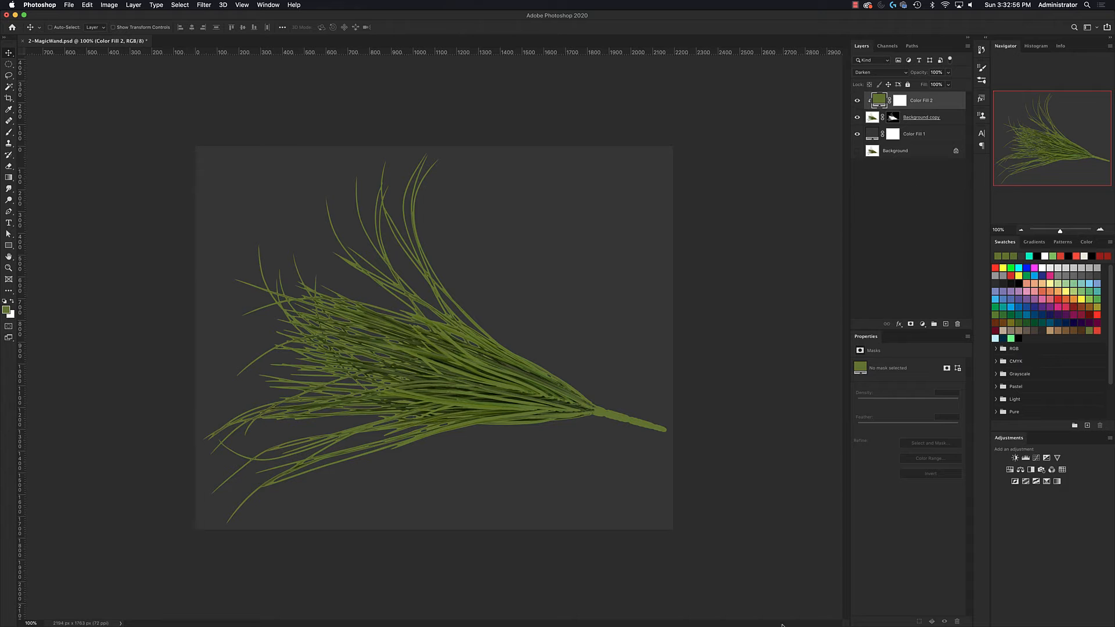
# Switch to Adobe Bridge and open 3-ColorRange.jpg in Photoshop, converting the document's colors to the working space
pyautogui.click(669, 619)
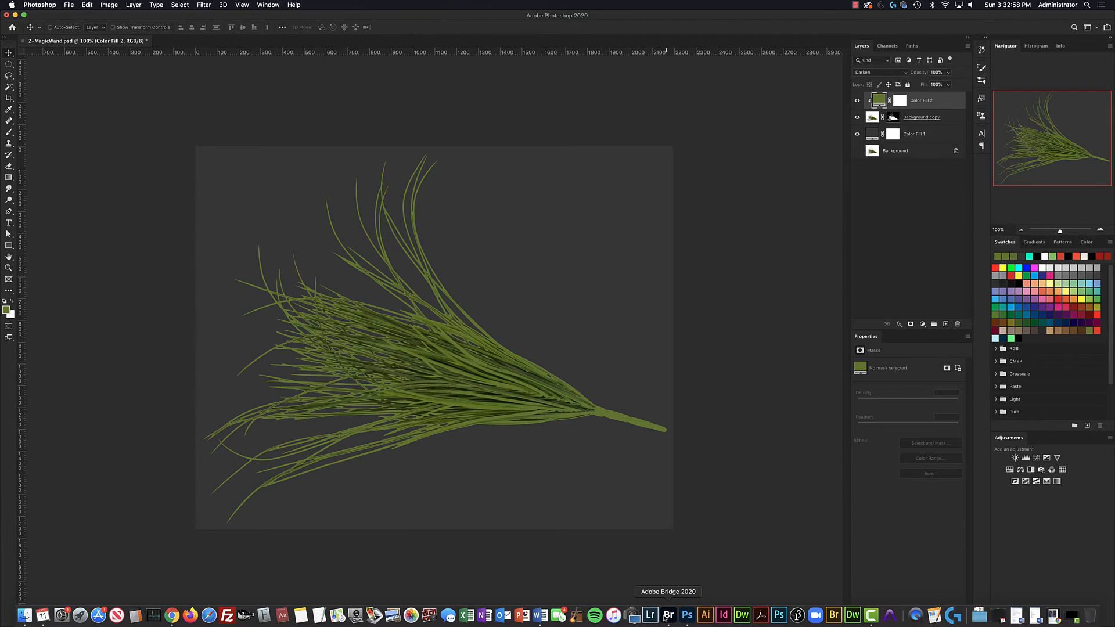
pyautogui.click(364, 113)
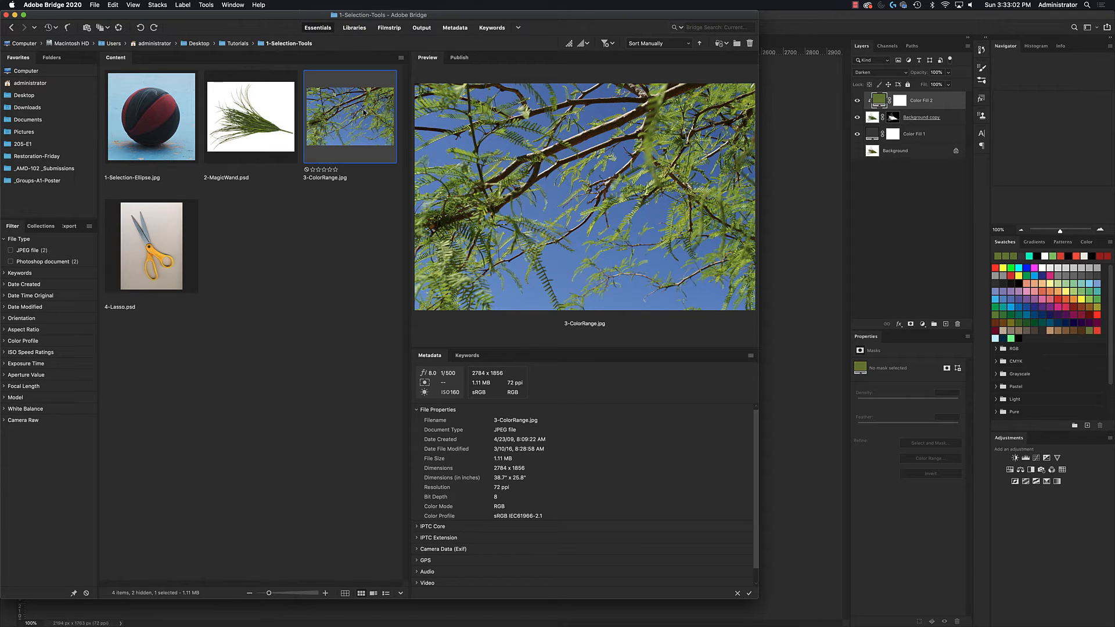
pyautogui.doubleClick(364, 112)
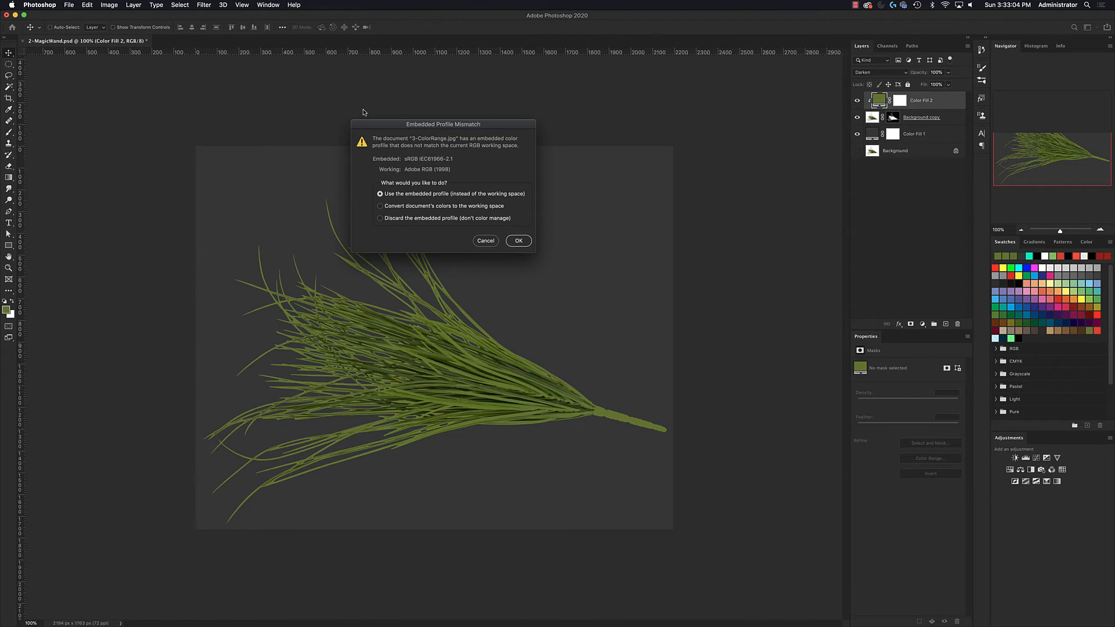
pyautogui.click(438, 207)
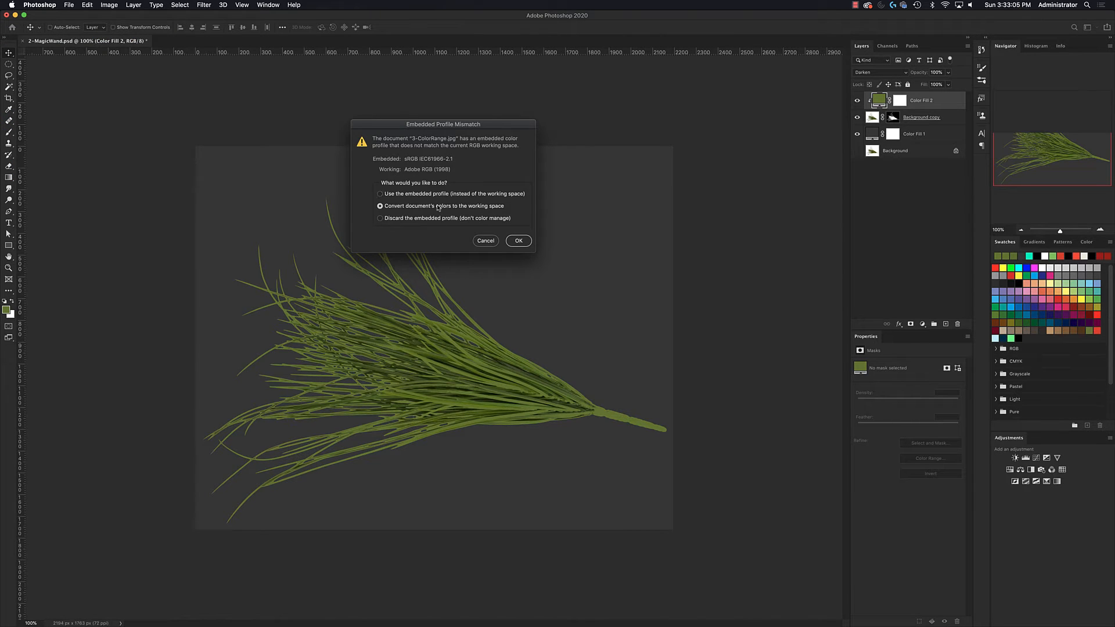
pyautogui.click(520, 243)
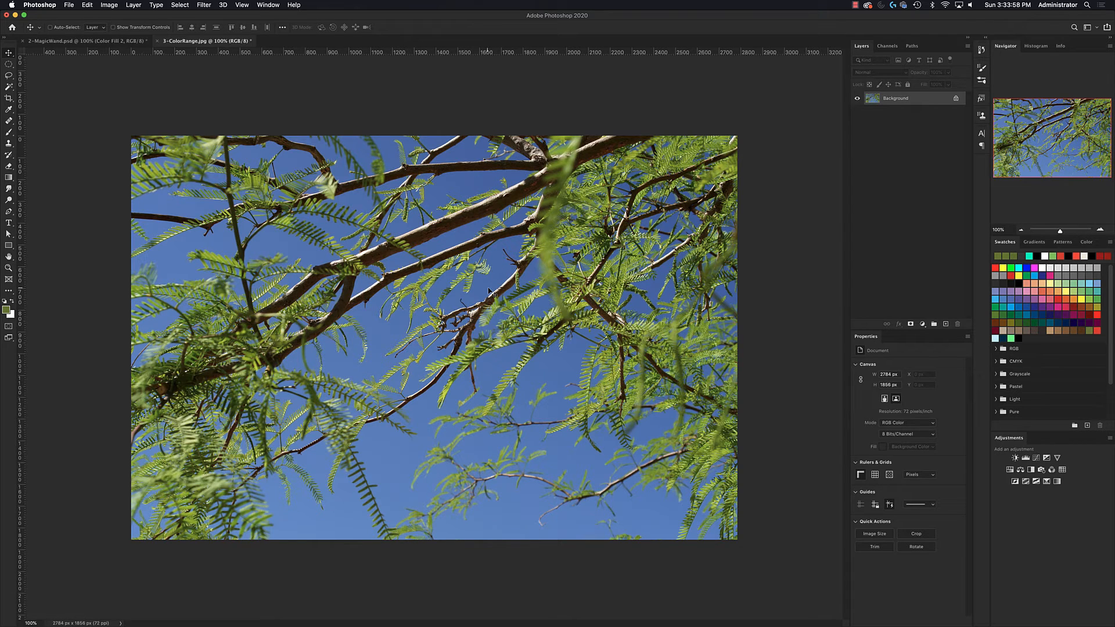
# Unlock the Background layer and start a Color Range selection, moving its dialog clear of the photo
pyautogui.click(956, 99)
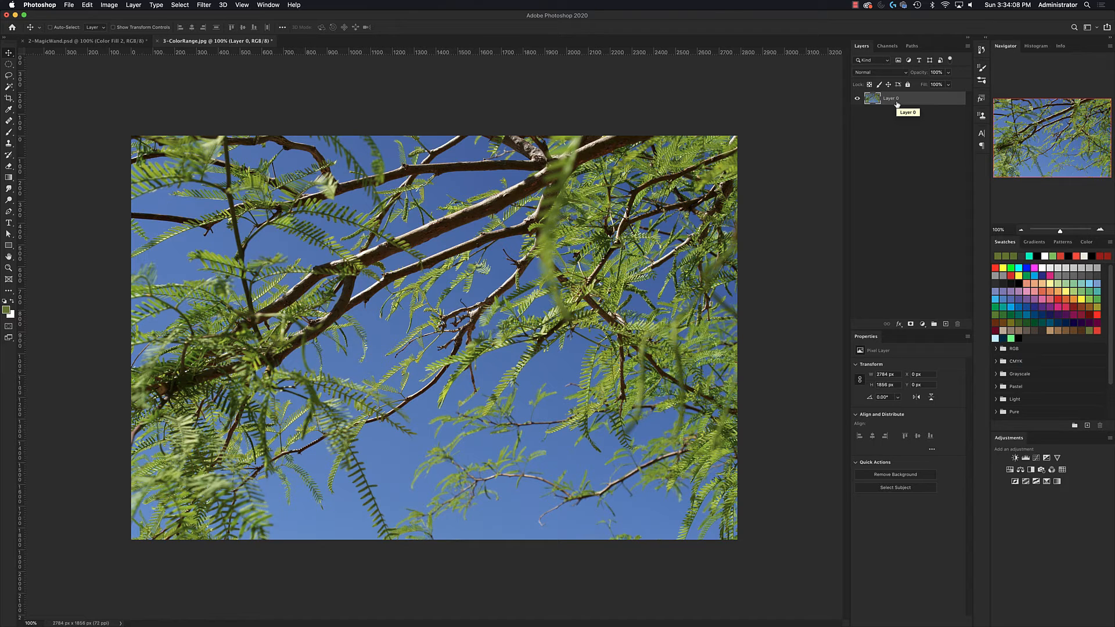
pyautogui.click(182, 5)
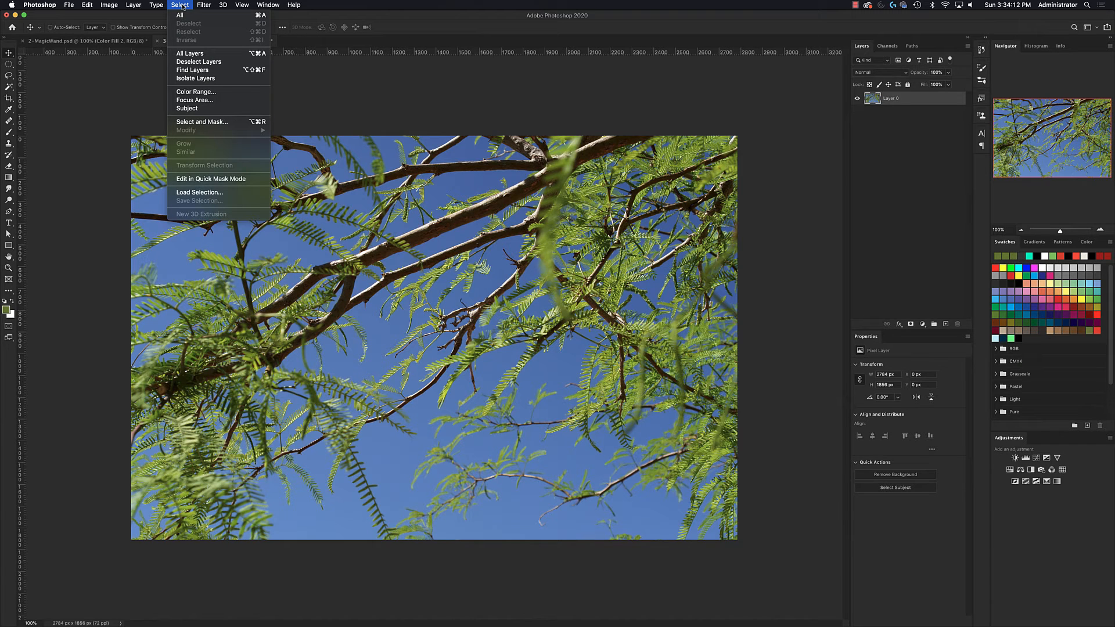
pyautogui.click(222, 97)
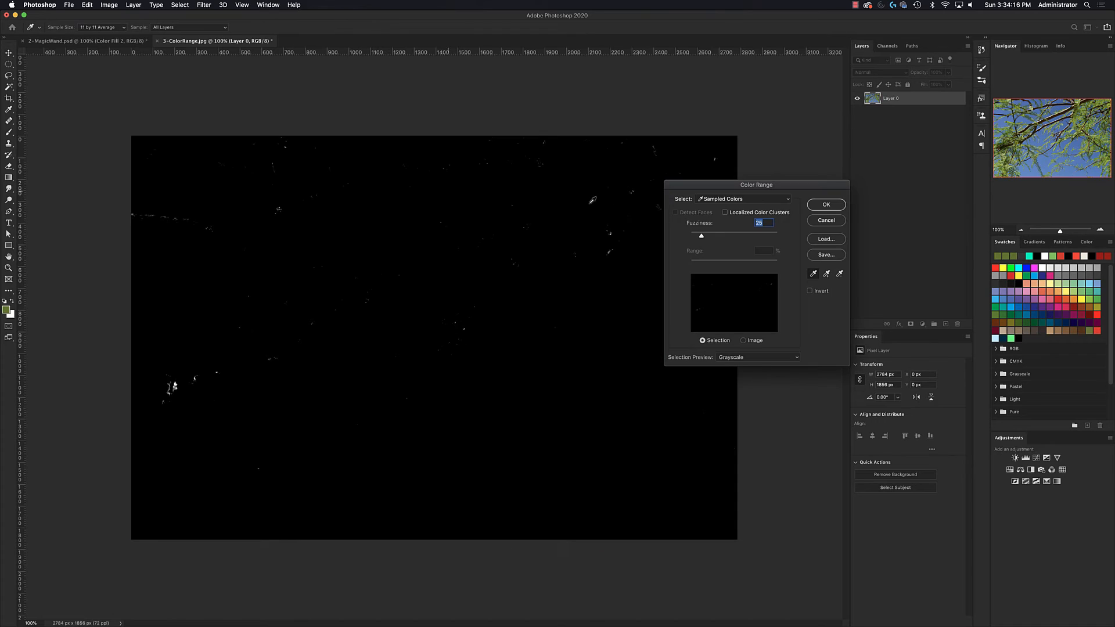
pyautogui.moveTo(688, 186); pyautogui.dragTo(771, 204)
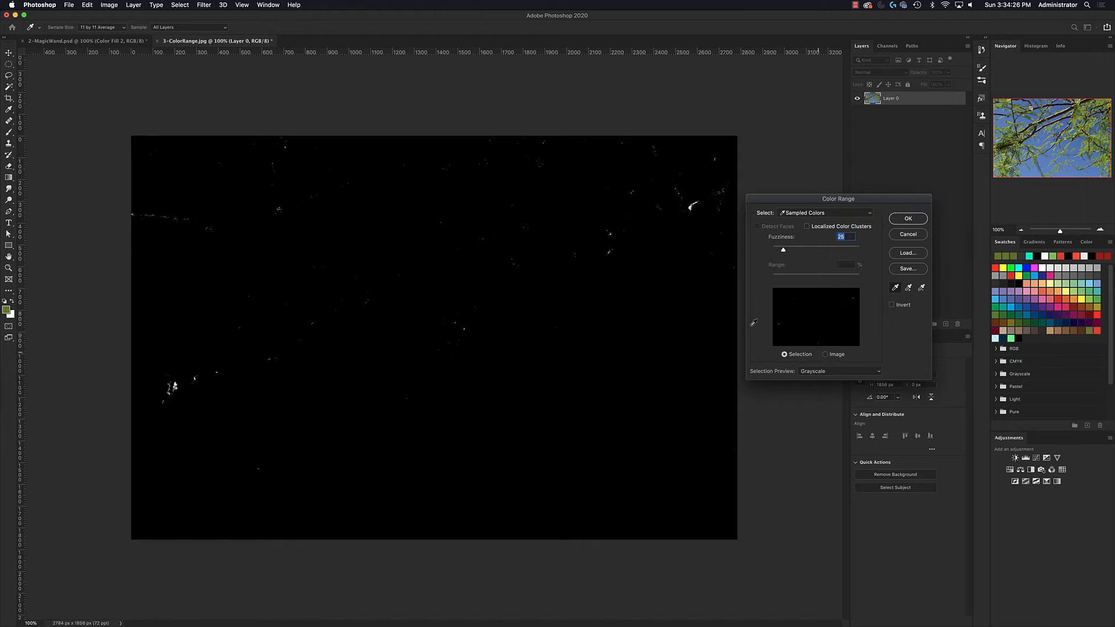
# Switch the Color Range thumbnail to Image and the selection preview to None, comparing them with the Selection and Grayscale views
pyautogui.click(814, 370)
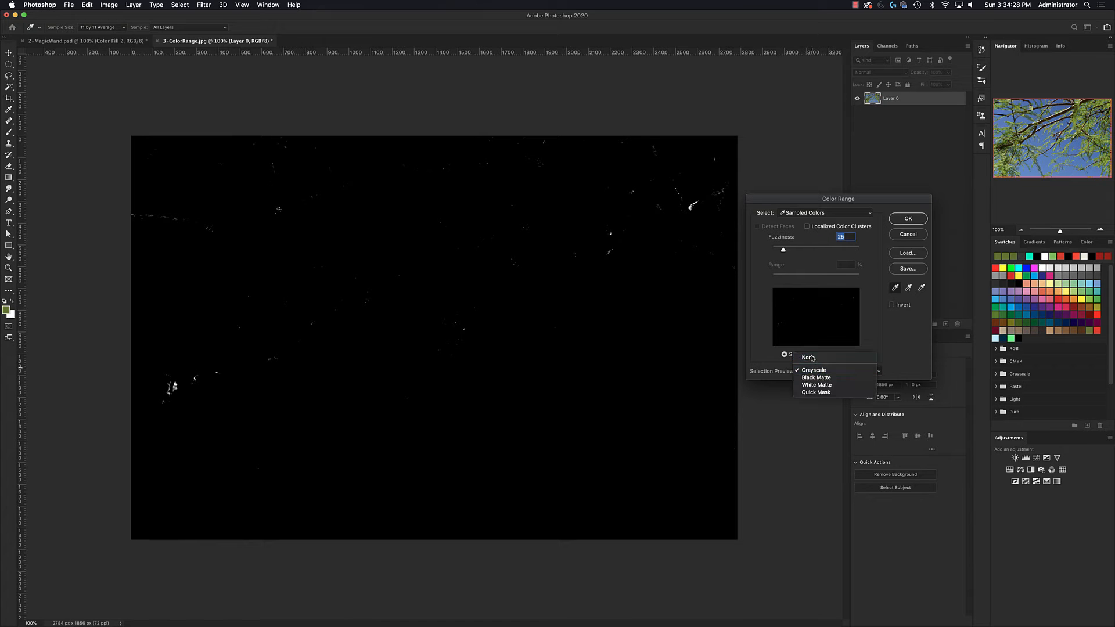
pyautogui.click(812, 359)
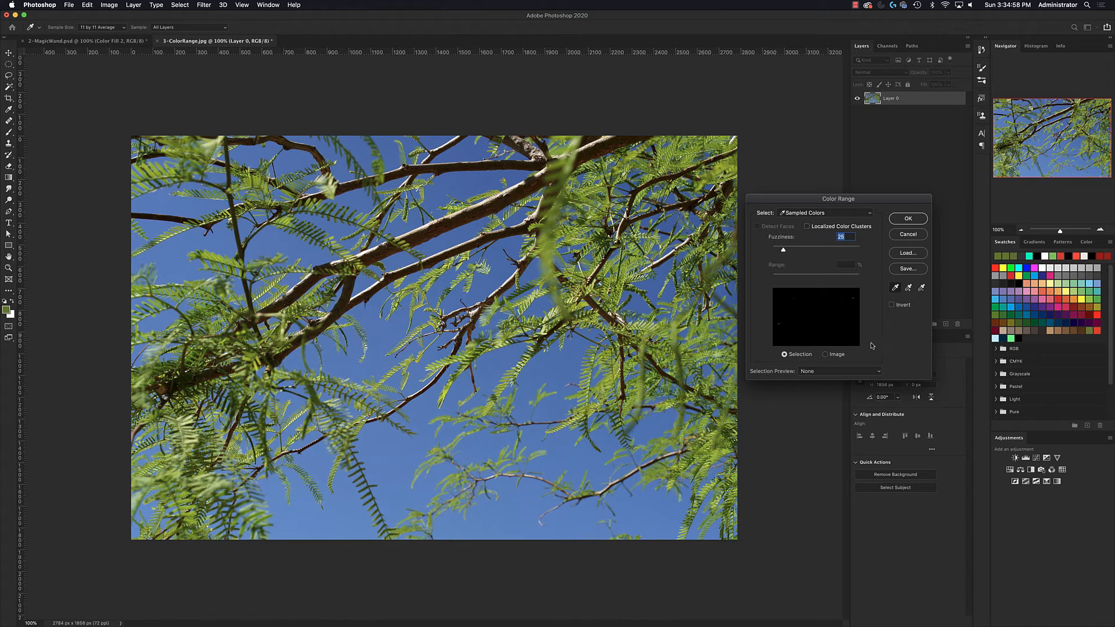
pyautogui.click(826, 354)
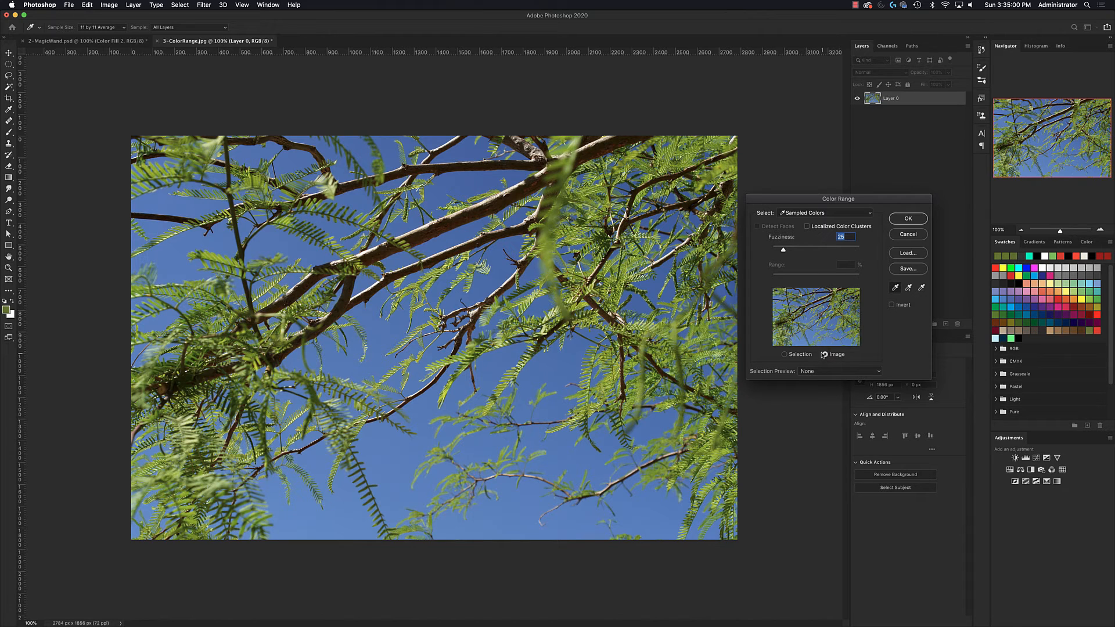
pyautogui.click(791, 355)
pyautogui.click(824, 355)
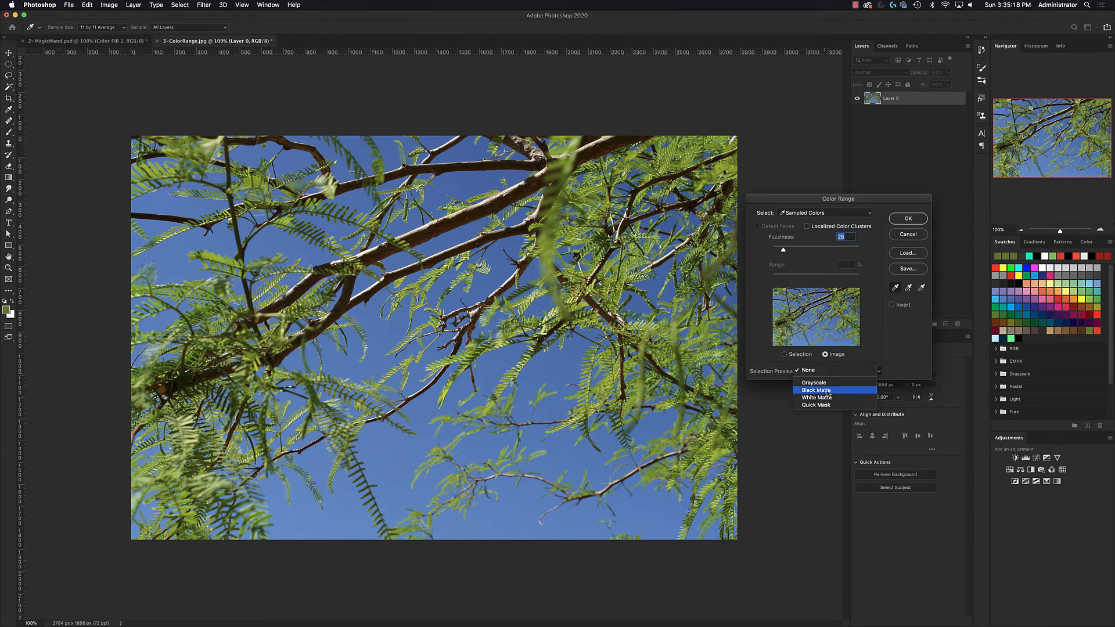
pyautogui.click(828, 384)
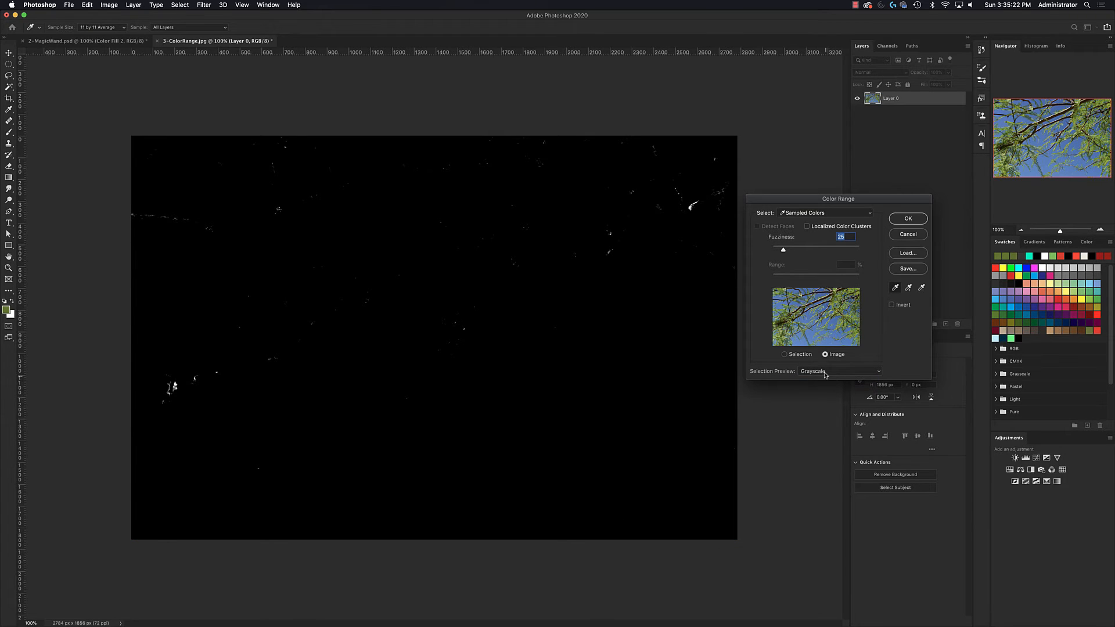
pyautogui.click(826, 373)
pyautogui.click(820, 361)
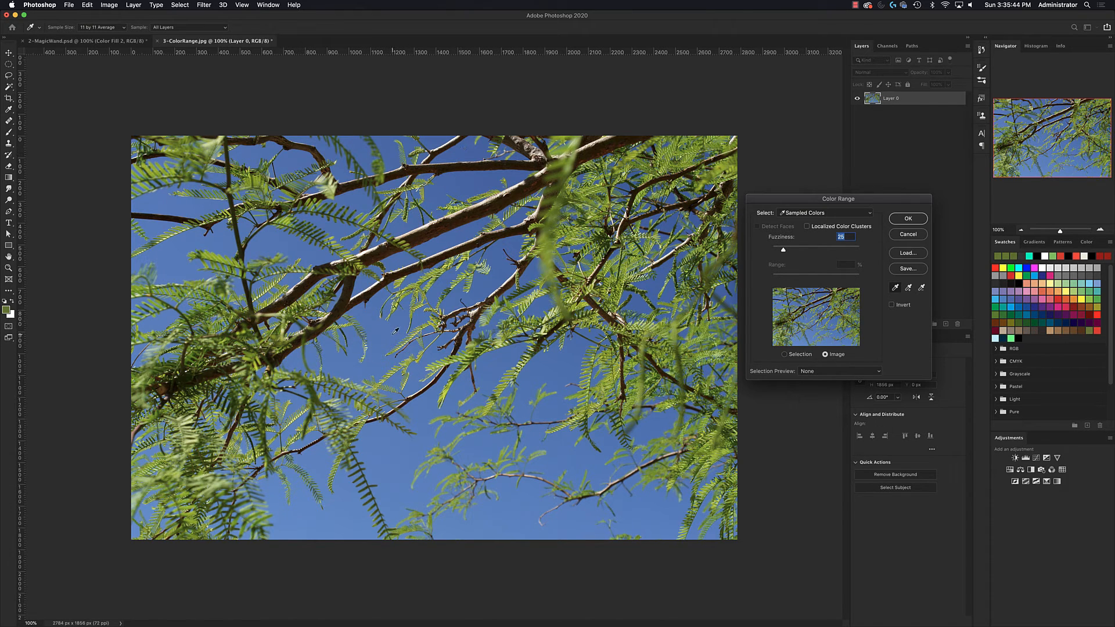
# Sample the blue sky between the branches near the photo's center and set the selection preview to Grayscale
pyautogui.click(396, 330)
pyautogui.click(799, 355)
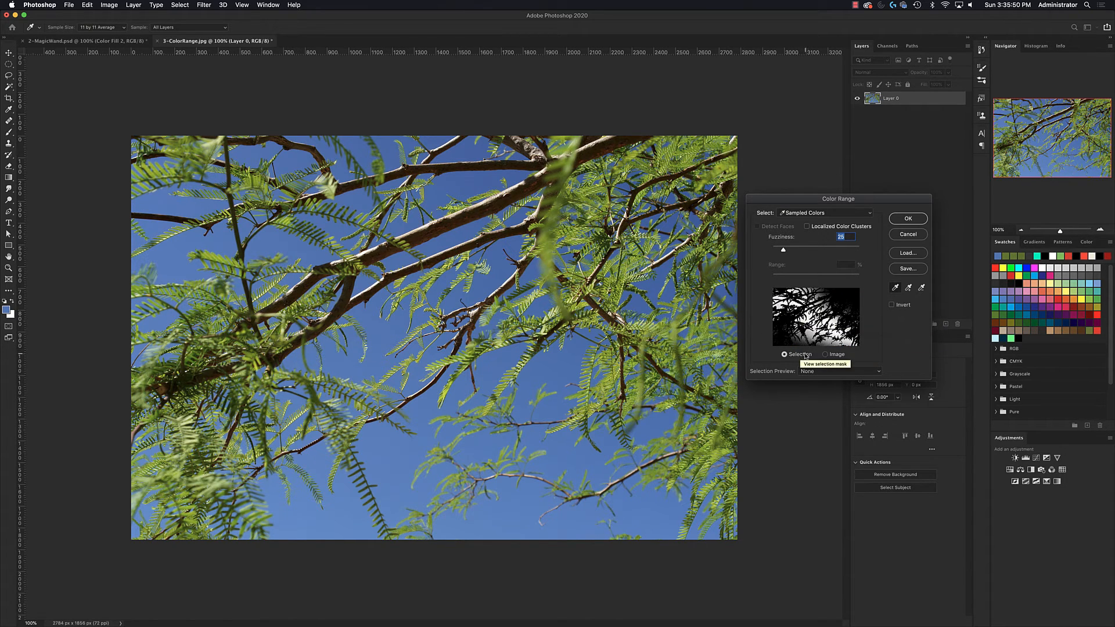
pyautogui.click(839, 355)
pyautogui.click(829, 372)
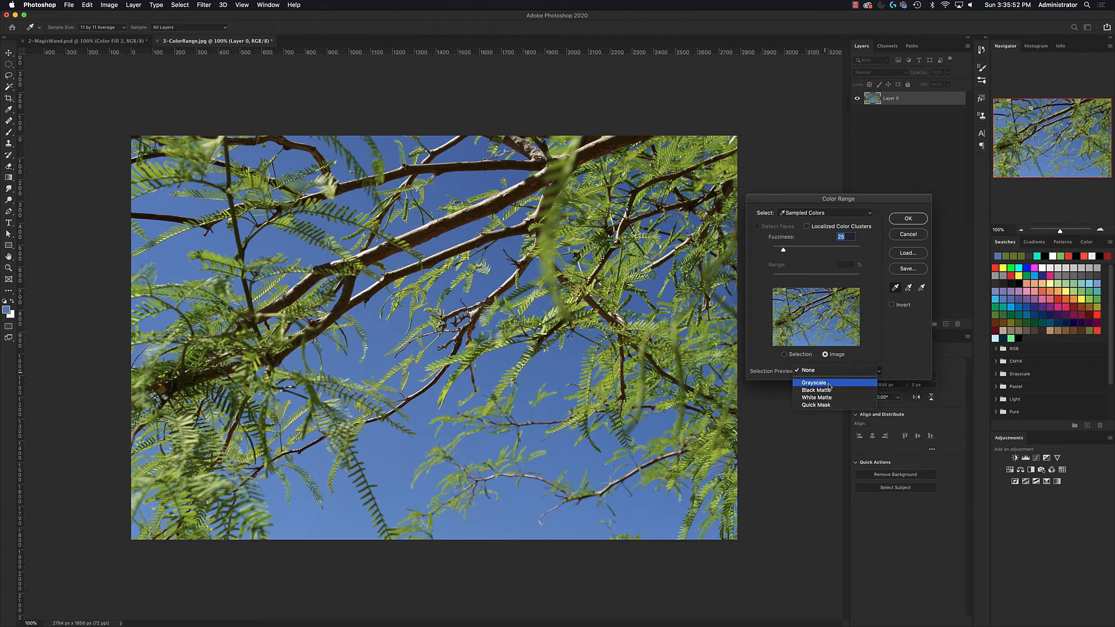
pyautogui.click(831, 382)
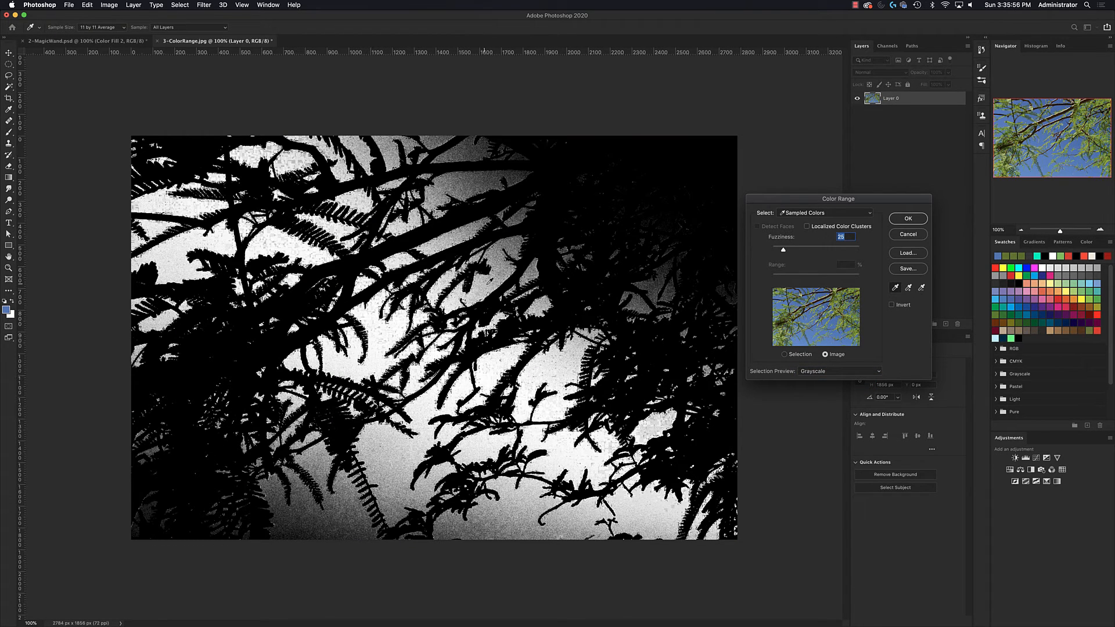
pyautogui.click(487, 285)
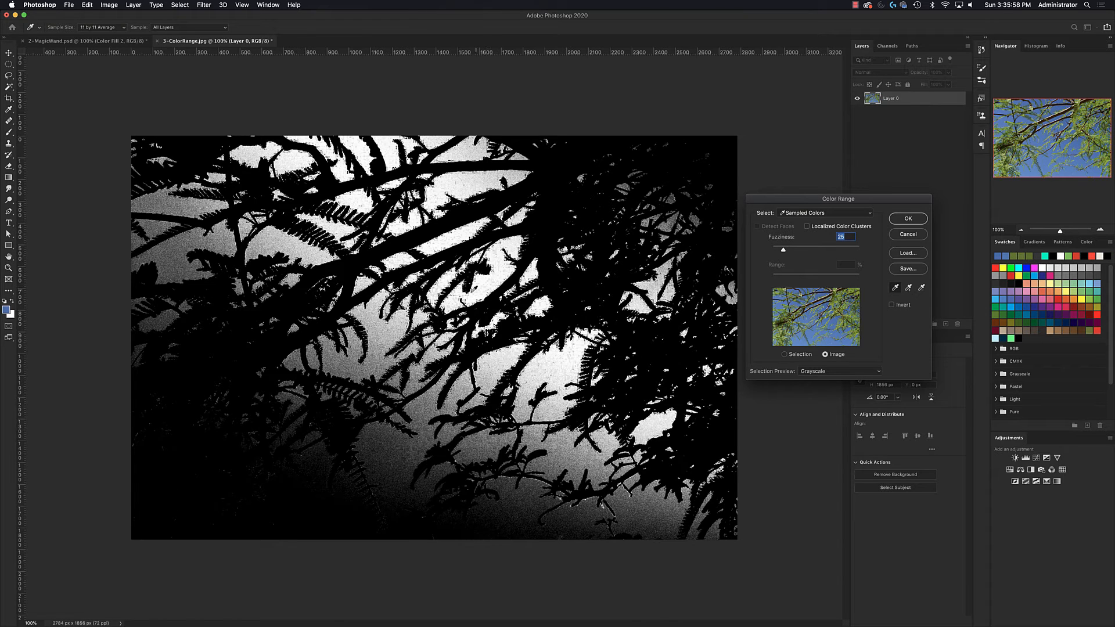
pyautogui.click(401, 323)
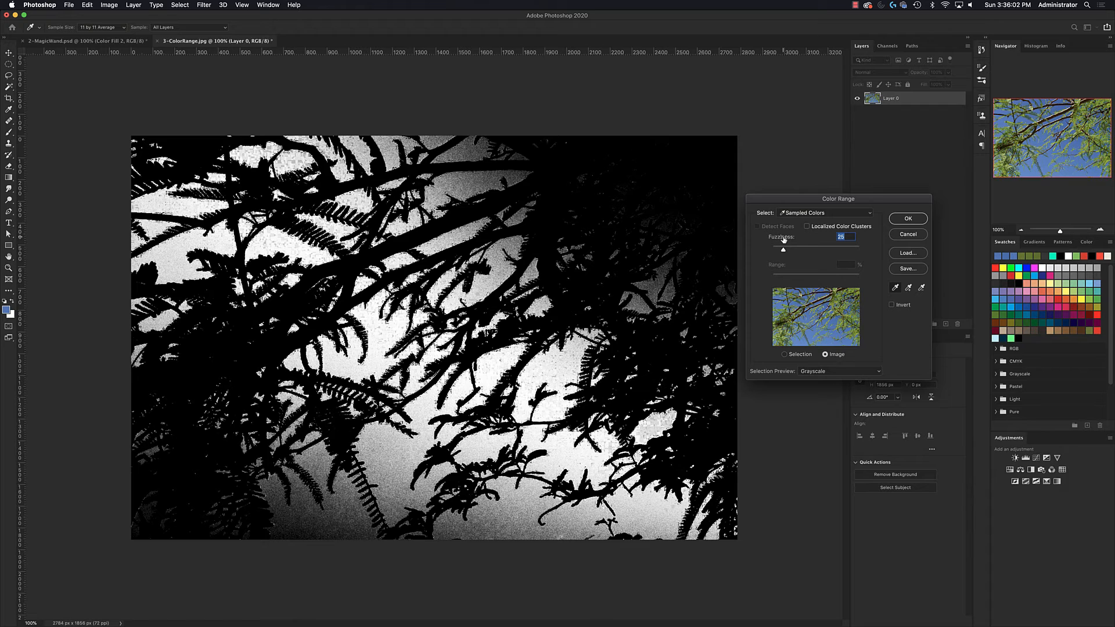
# Try Color Range Fuzziness values of 102 and 200, and settle on 137
pyautogui.moveTo(784, 249); pyautogui.dragTo(817, 257)
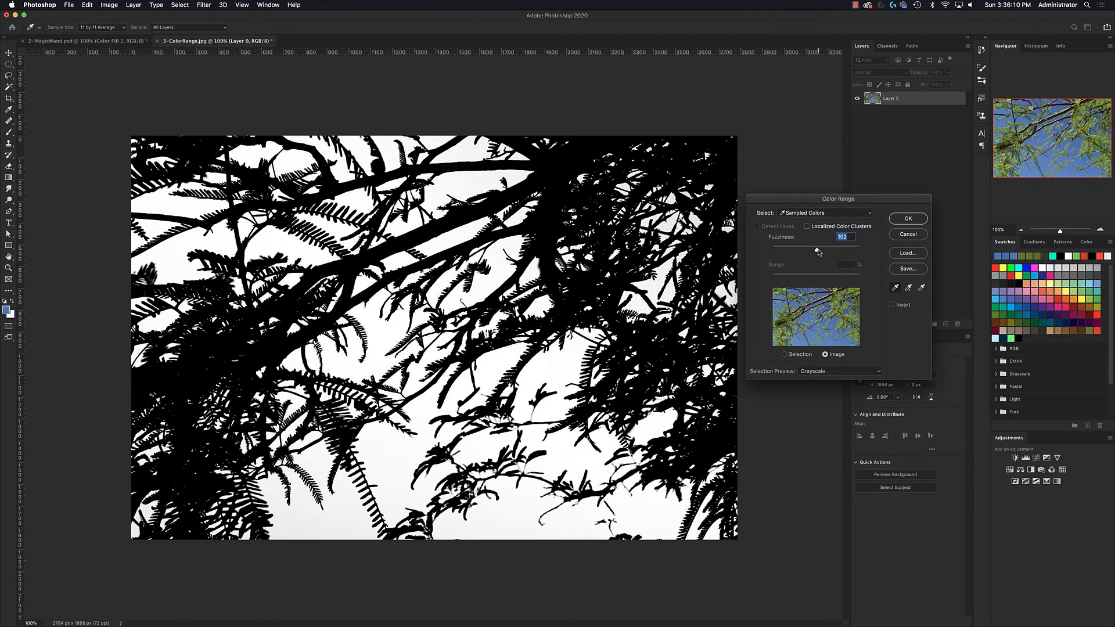
pyautogui.moveTo(816, 251); pyautogui.dragTo(876, 257)
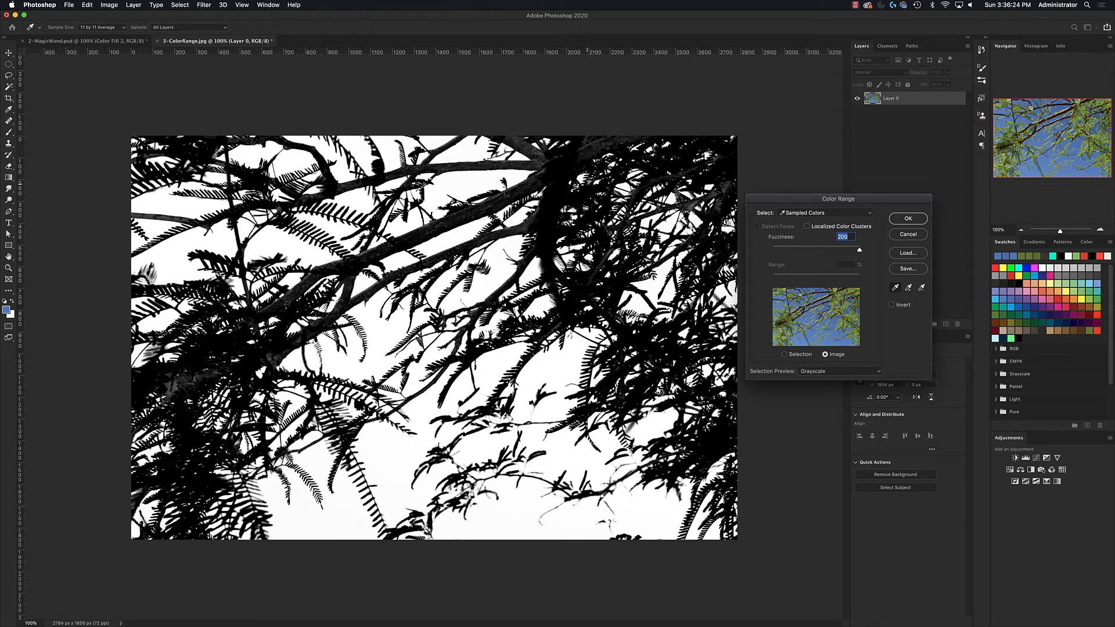
pyautogui.click(832, 249)
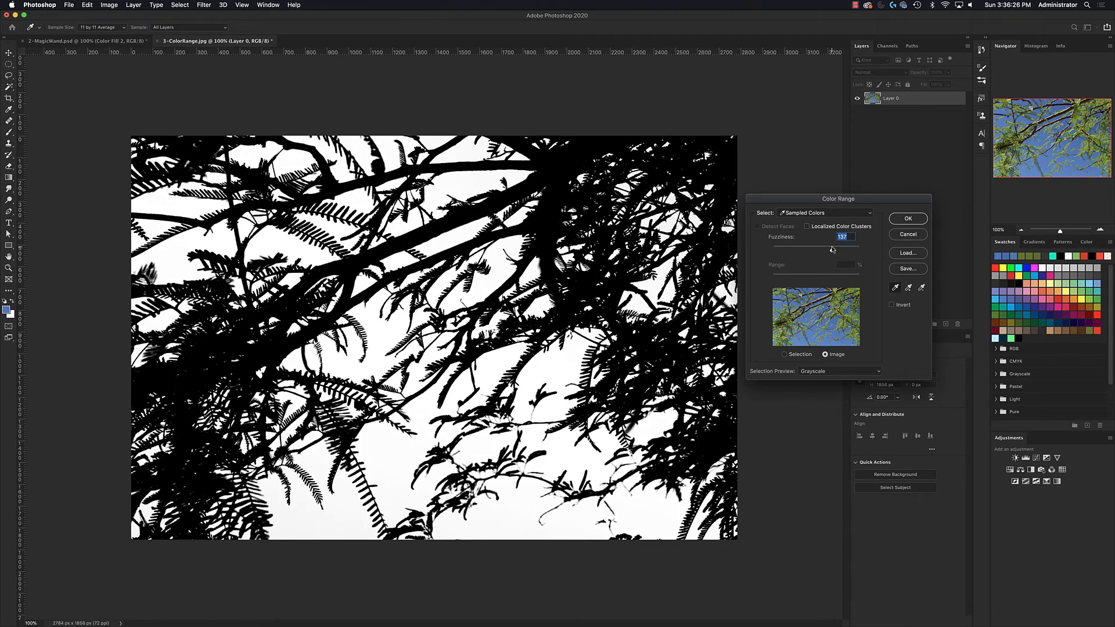
# Set the Color Range Fuzziness to 120 and apply the sky selection
pyautogui.moveTo(830, 250); pyautogui.dragTo(824, 250)
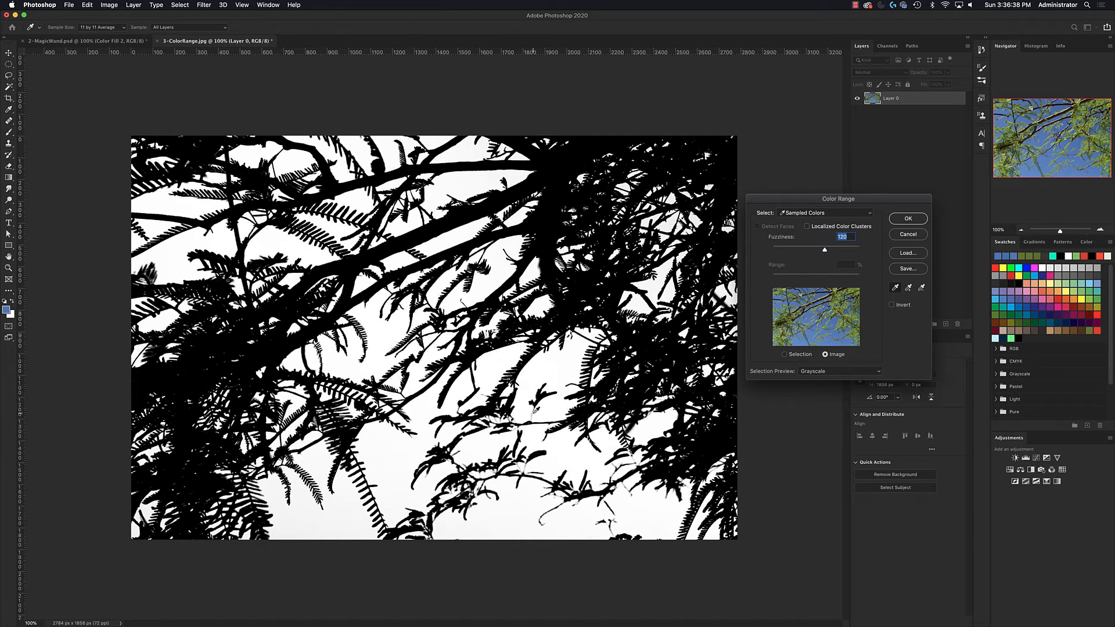
pyautogui.moveTo(825, 250)
pyautogui.mouseDown()
pyautogui.moveTo(799, 255)
pyautogui.moveTo(825, 256)
pyautogui.mouseUp()
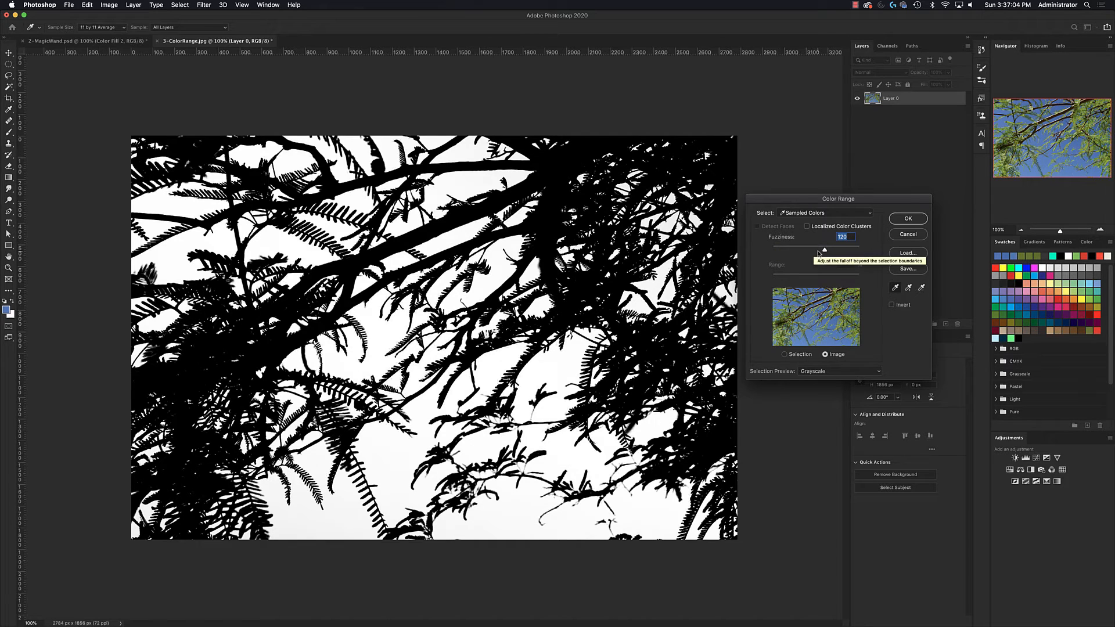
pyautogui.click(908, 219)
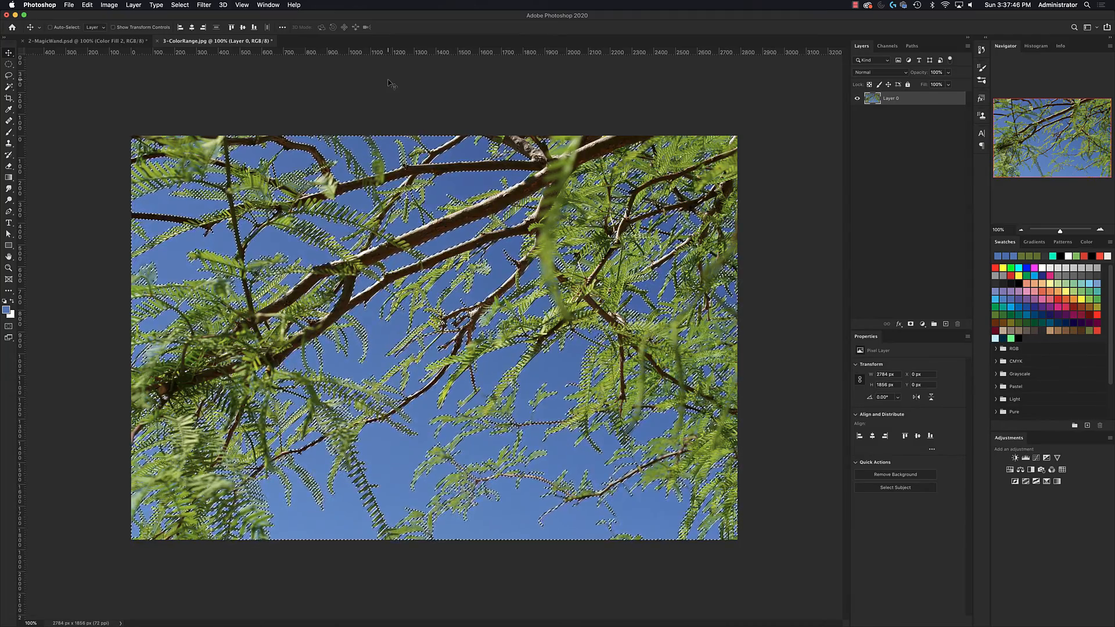
# Bring the sky selection into Select and Mask and invert it to keep the branches and leaves
pyautogui.click(180, 5)
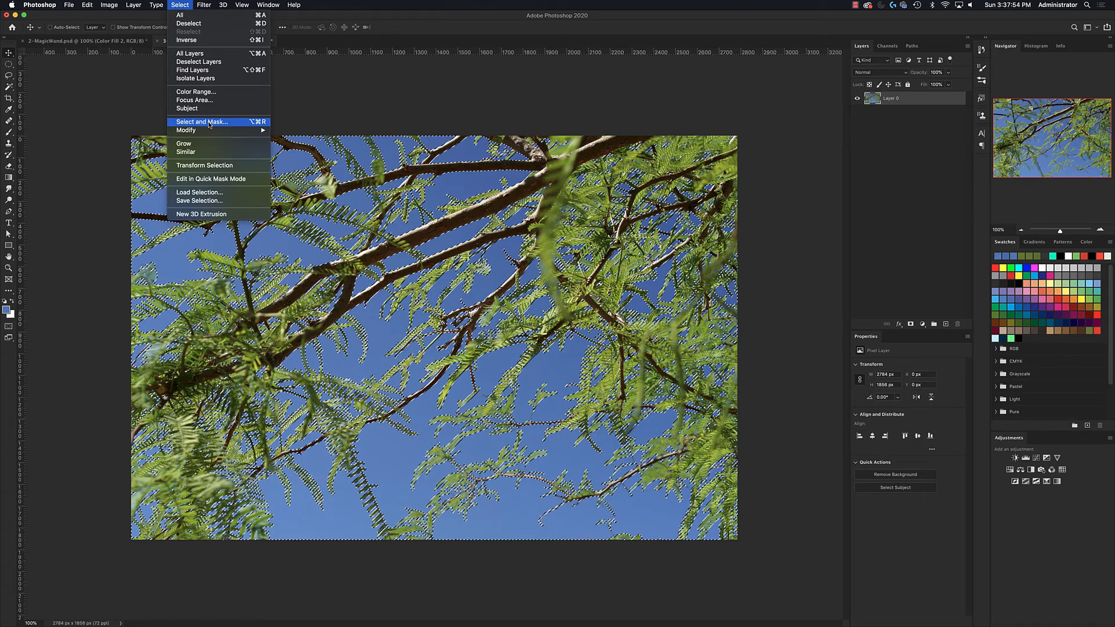
pyautogui.click(180, 5)
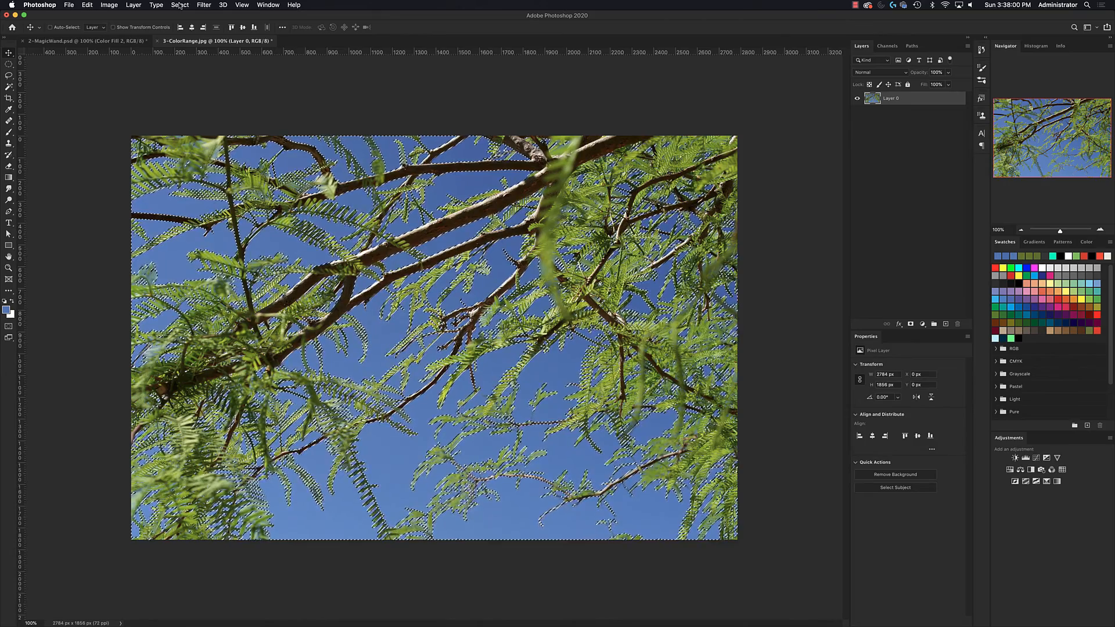
pyautogui.click(8, 64)
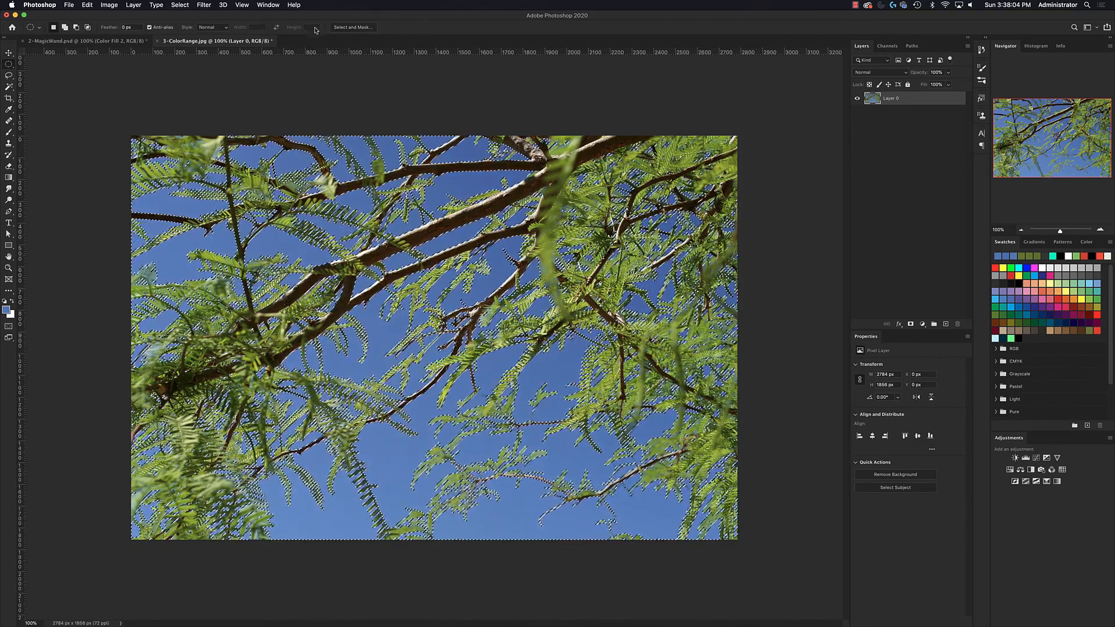
pyautogui.click(361, 30)
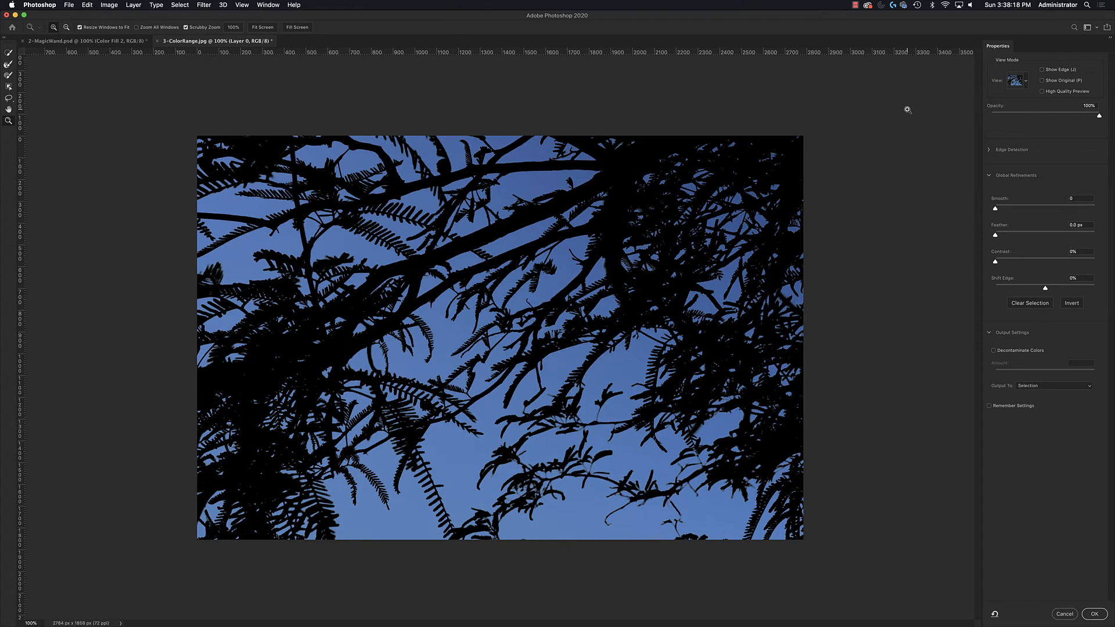
pyautogui.click(1072, 304)
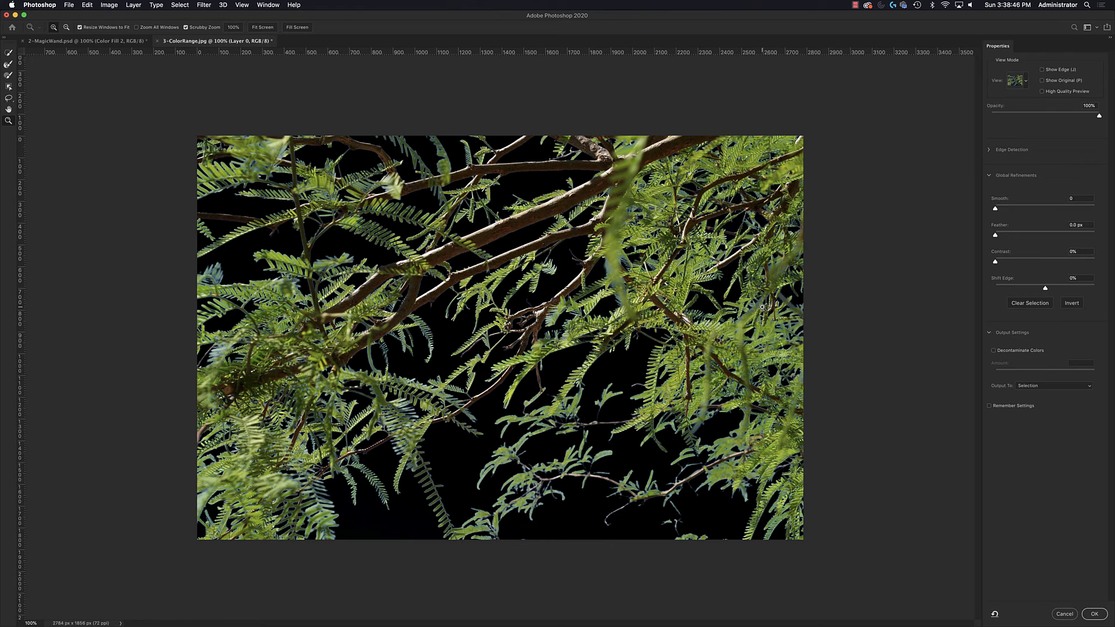
# Compare the branches in the On Layers and On Black views, lowering the On Black opacity to 0% and restoring it to 100%
pyautogui.click(1026, 81)
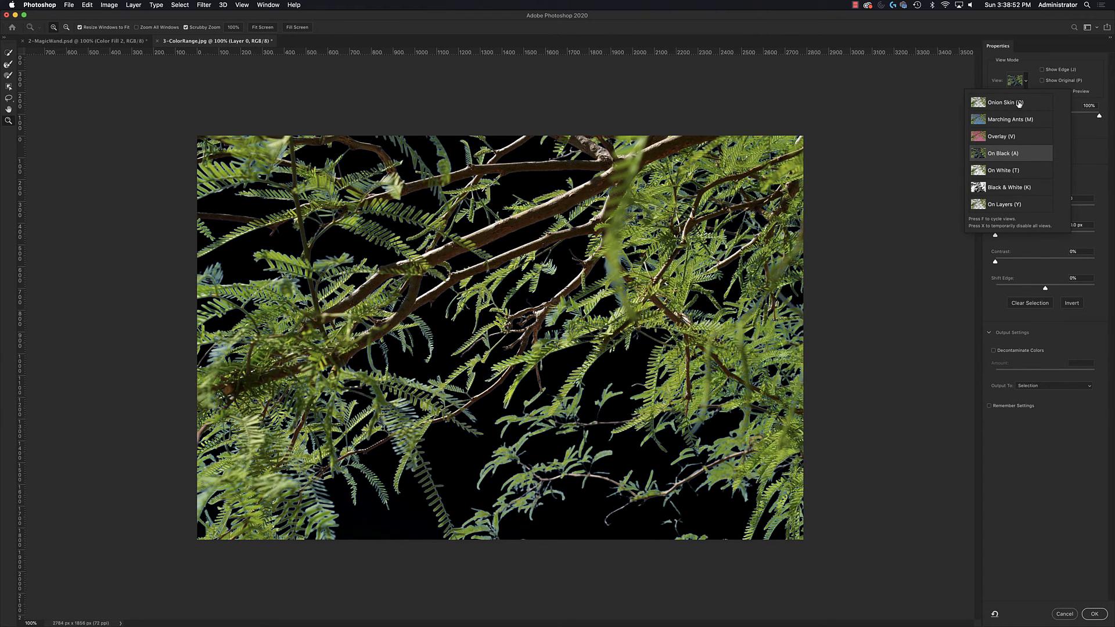
pyautogui.click(1012, 203)
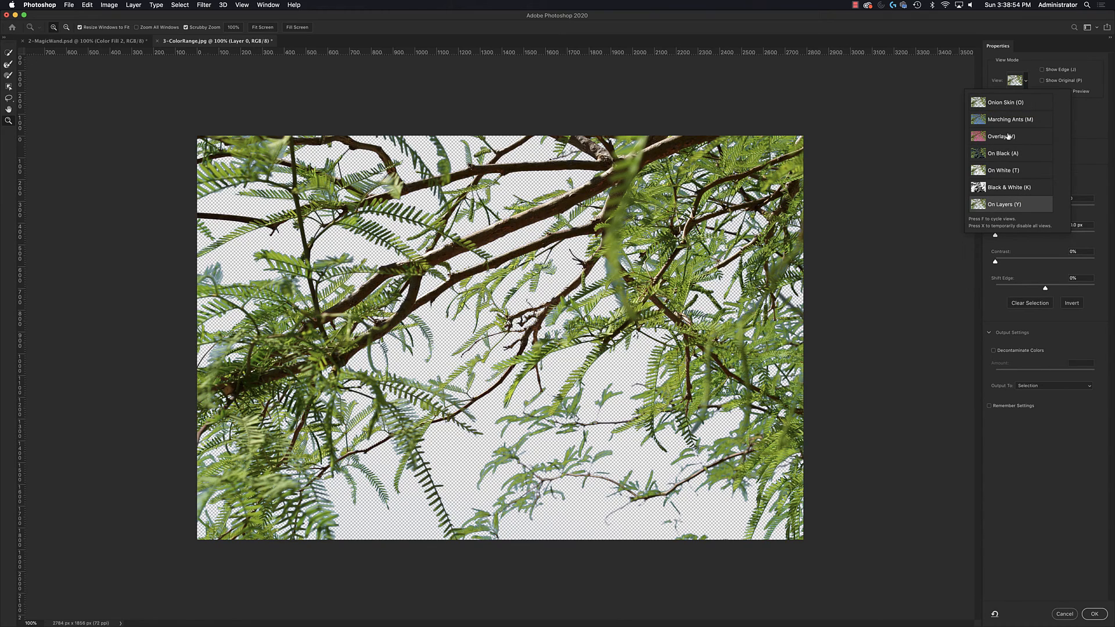
pyautogui.click(1011, 153)
pyautogui.moveTo(1086, 116); pyautogui.dragTo(975, 119)
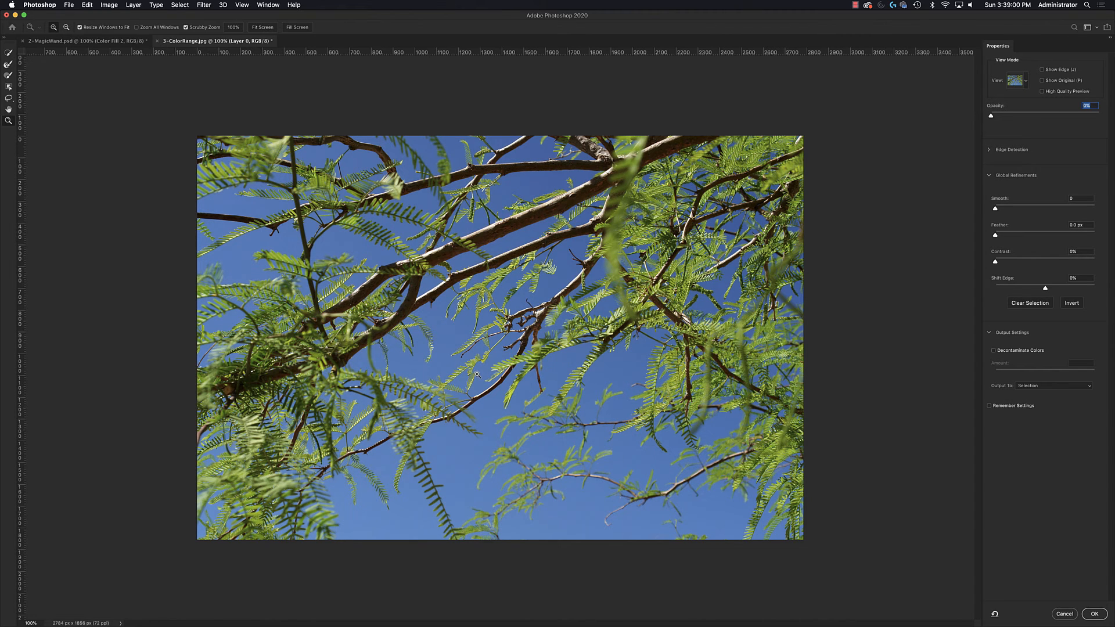
pyautogui.moveTo(1065, 115); pyautogui.dragTo(1112, 115)
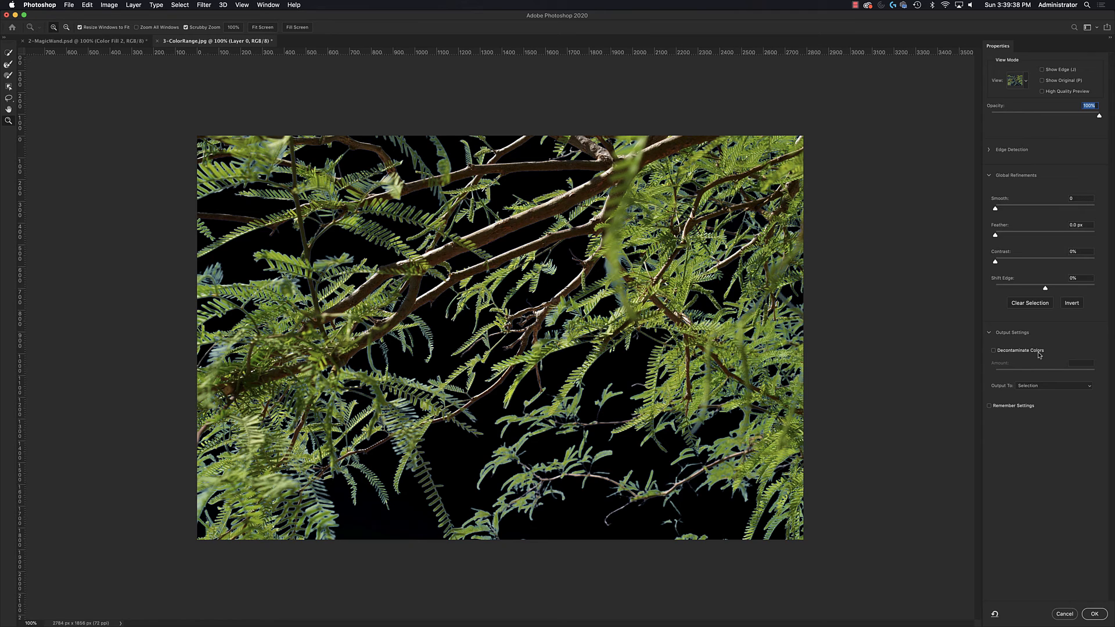
# Decontaminate the edge colors by 100% and output the refined branches to a New Layer
pyautogui.click(994, 352)
pyautogui.moveTo(1045, 372); pyautogui.dragTo(1113, 372)
pyautogui.click(1073, 388)
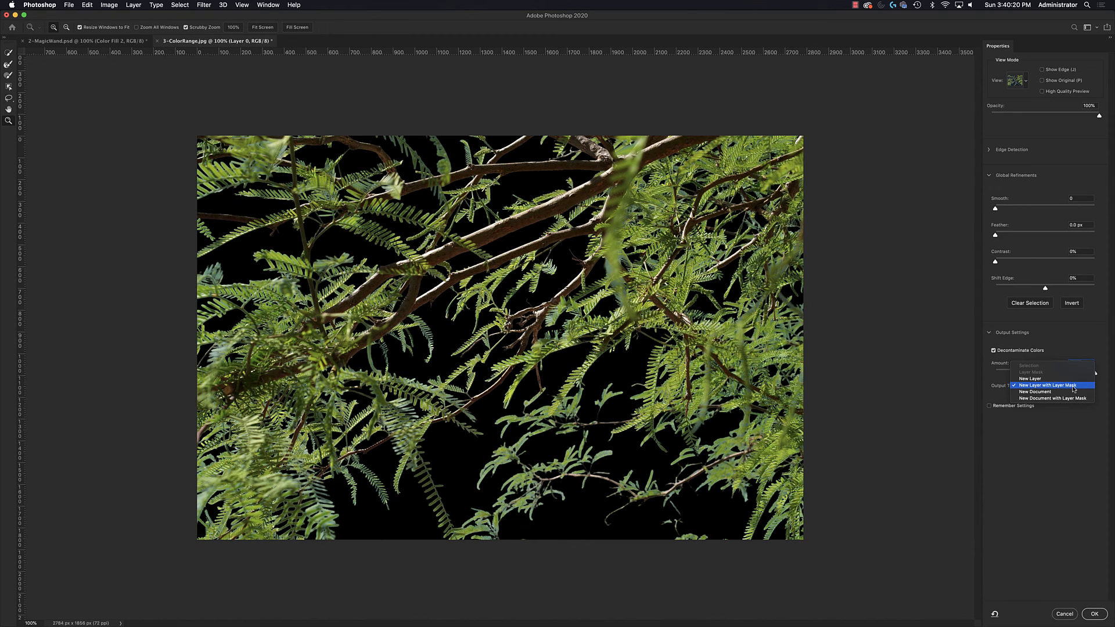
pyautogui.click(1035, 379)
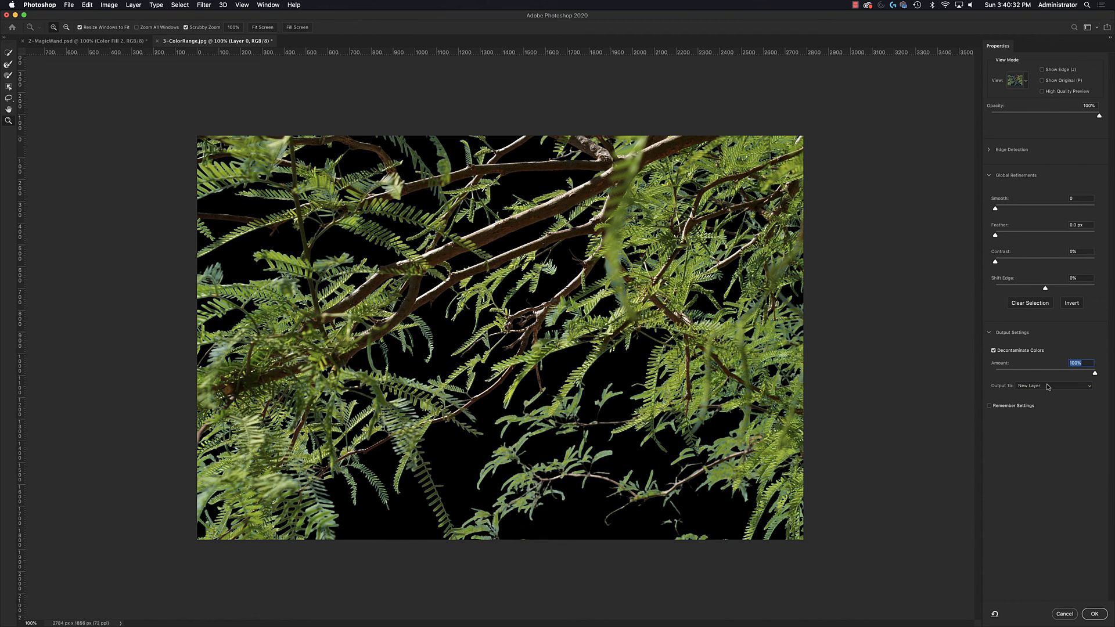
pyautogui.click(1094, 615)
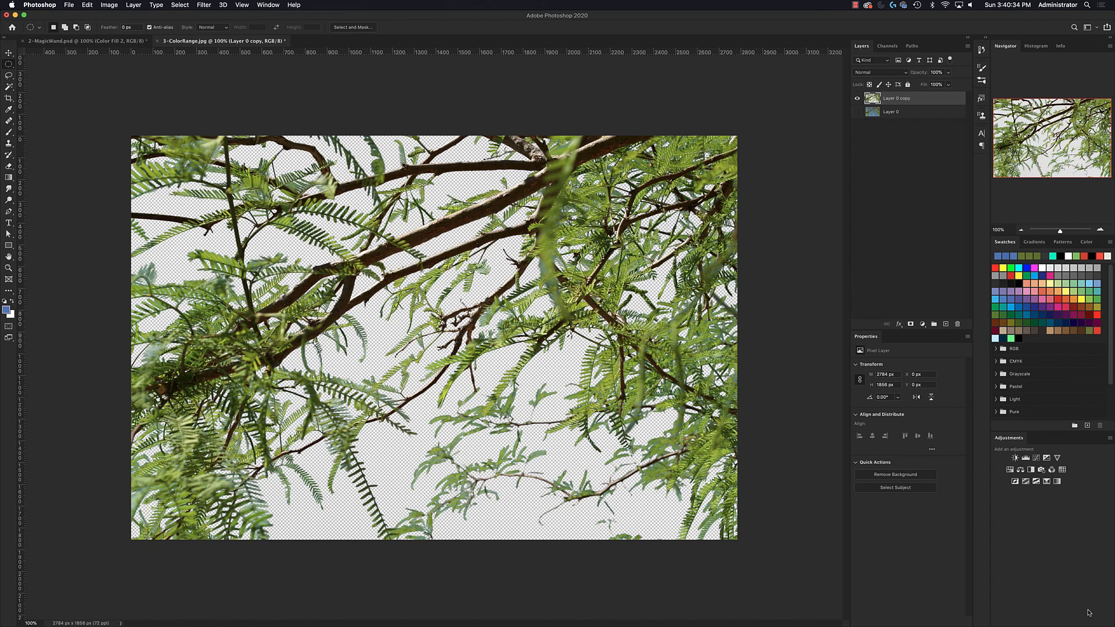
# Add an orange Solid Color fill layer (#cfa25b) directly above Layer 0 as a background behind the branches
pyautogui.click(940, 115)
pyautogui.click(922, 324)
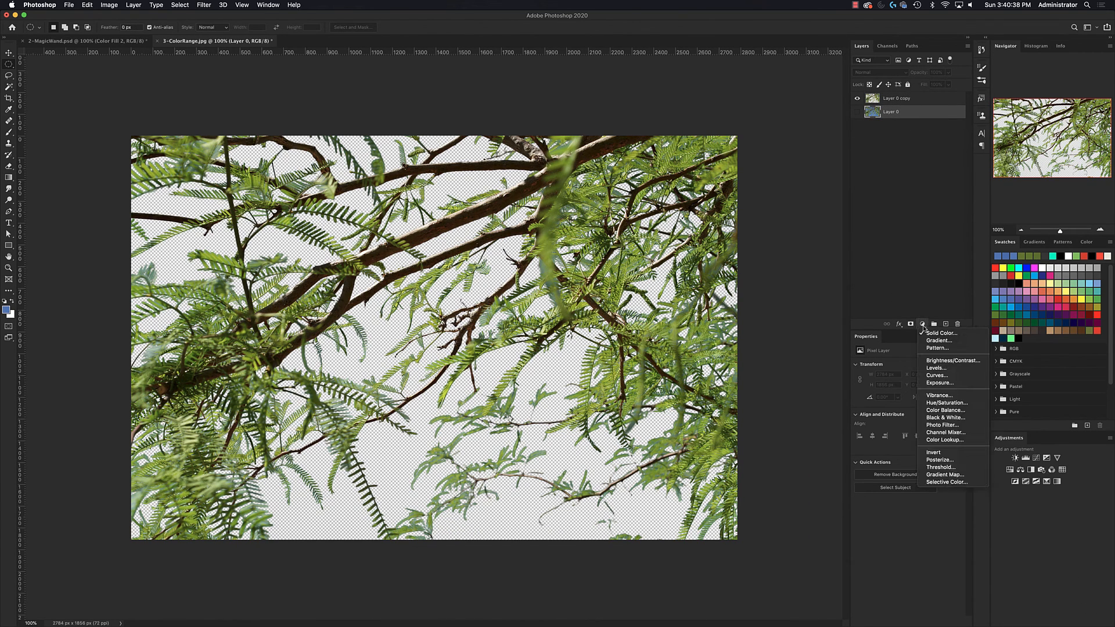
pyautogui.click(938, 334)
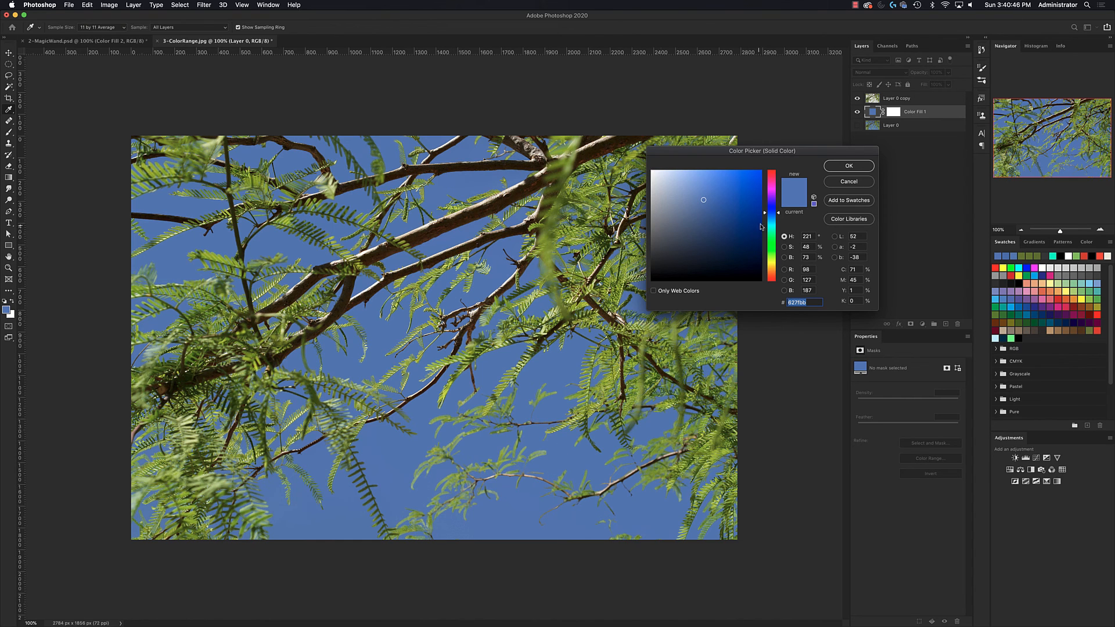
pyautogui.moveTo(776, 230); pyautogui.dragTo(777, 272)
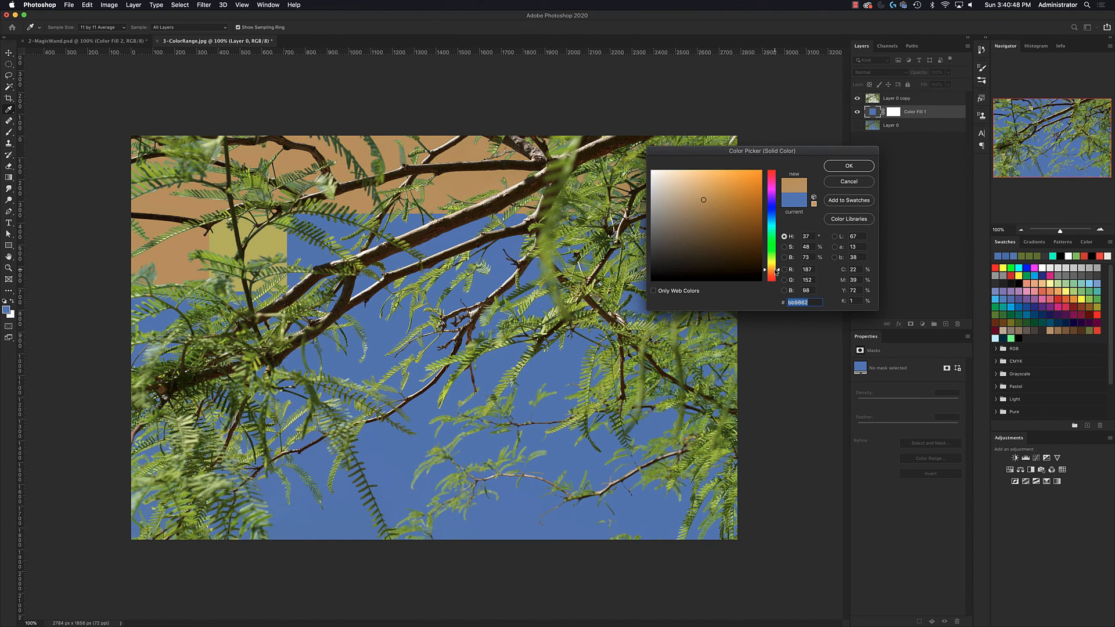
pyautogui.moveTo(703, 149); pyautogui.dragTo(809, 157)
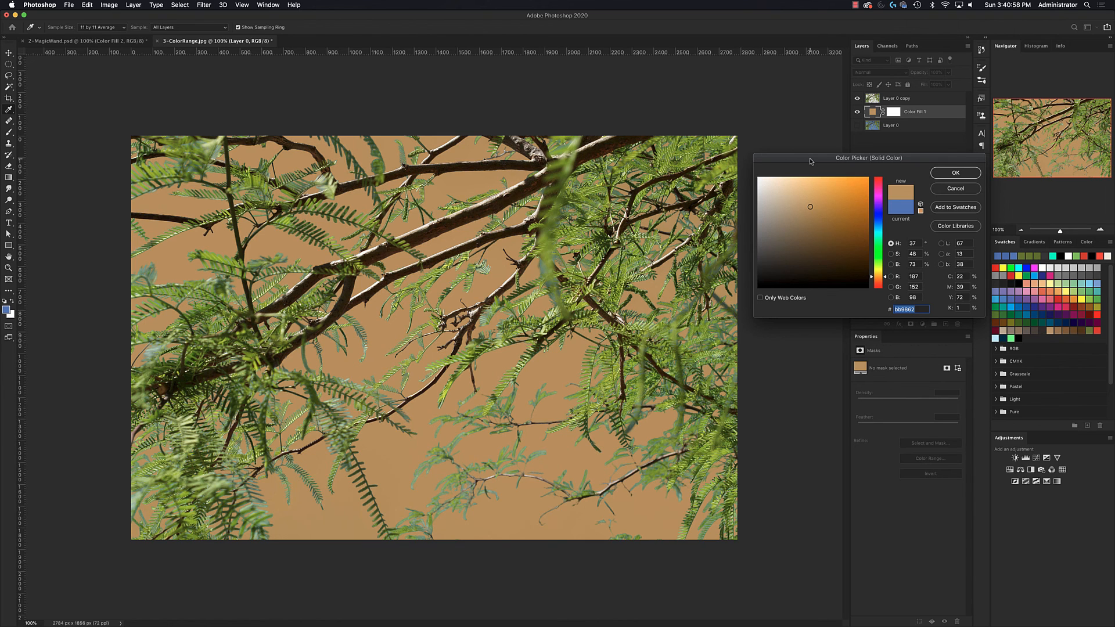
pyautogui.moveTo(847, 226); pyautogui.dragTo(819, 197)
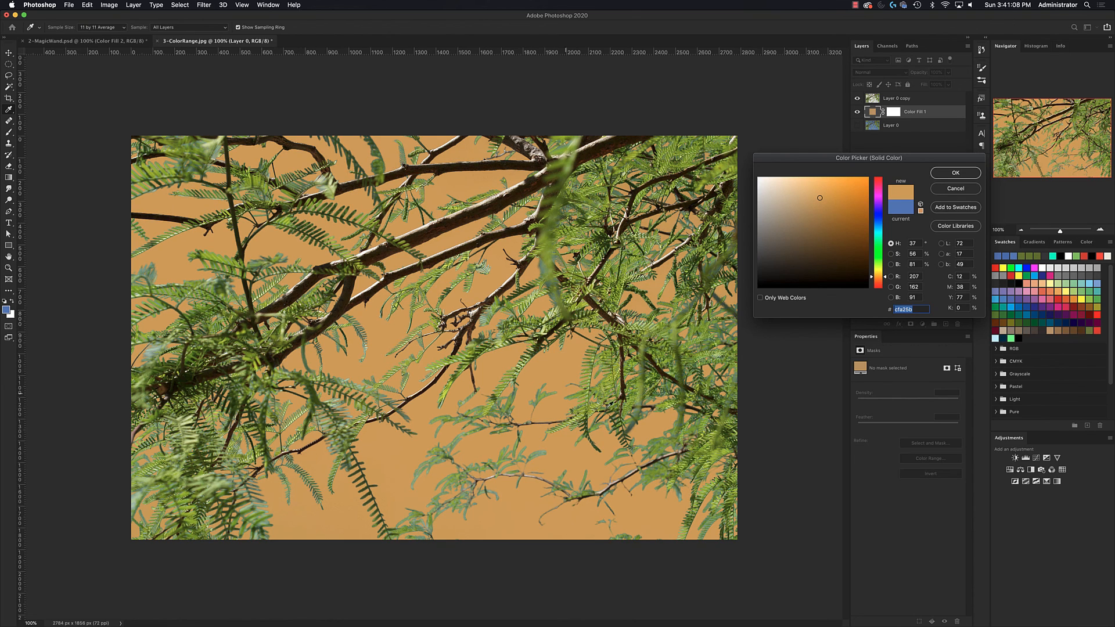
pyautogui.click(944, 175)
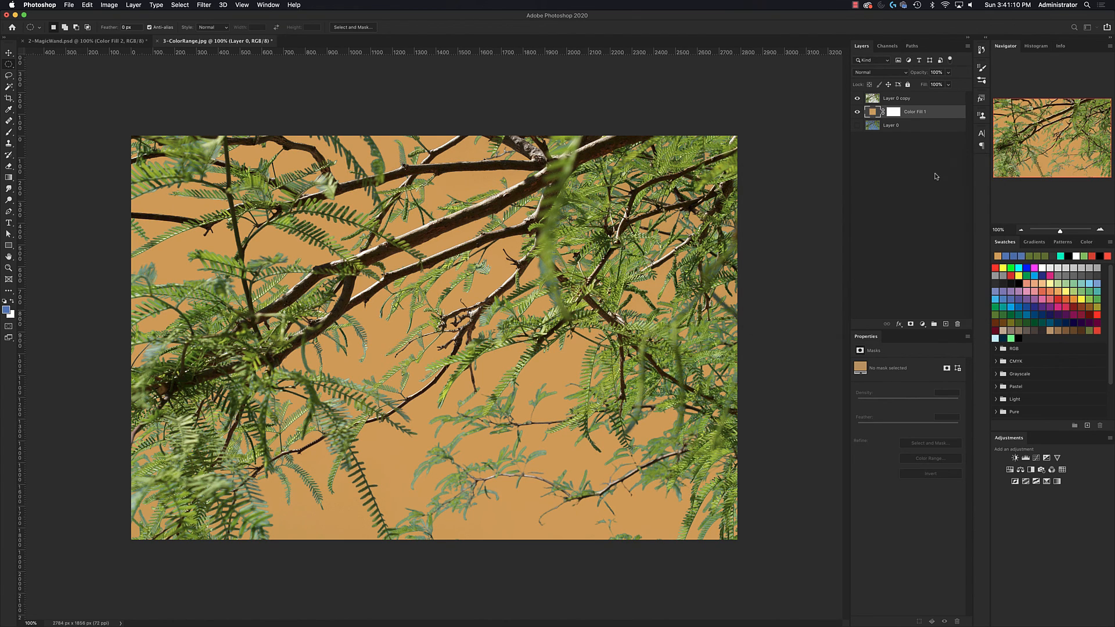